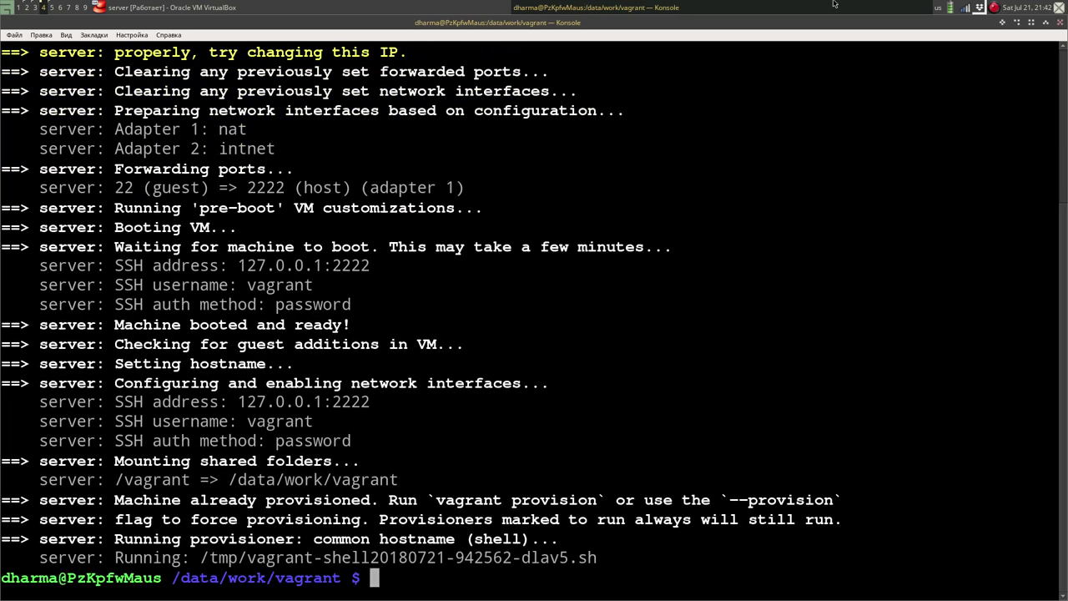
Step: Switch to the server virtual machine and log in to the "user" account with its password
left_click(255, 5)
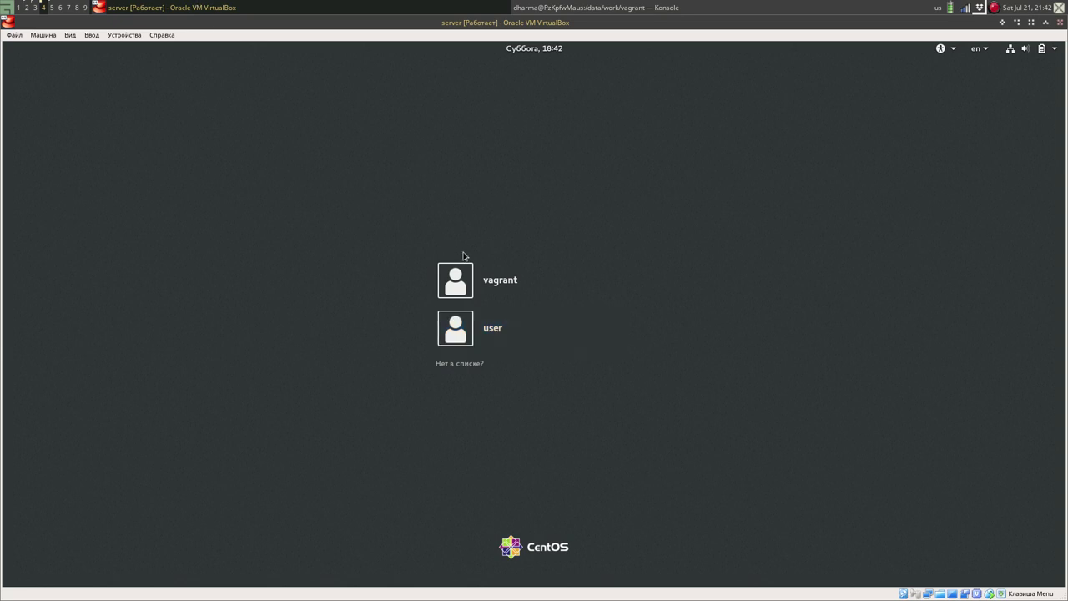
left_click(526, 335)
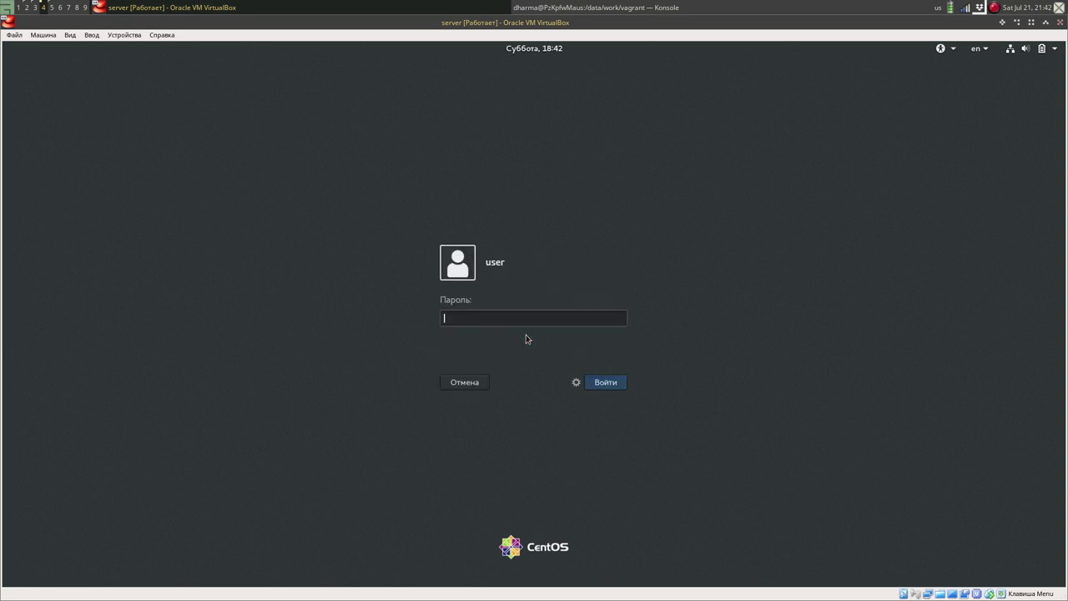
type("••••••")
key("Return")
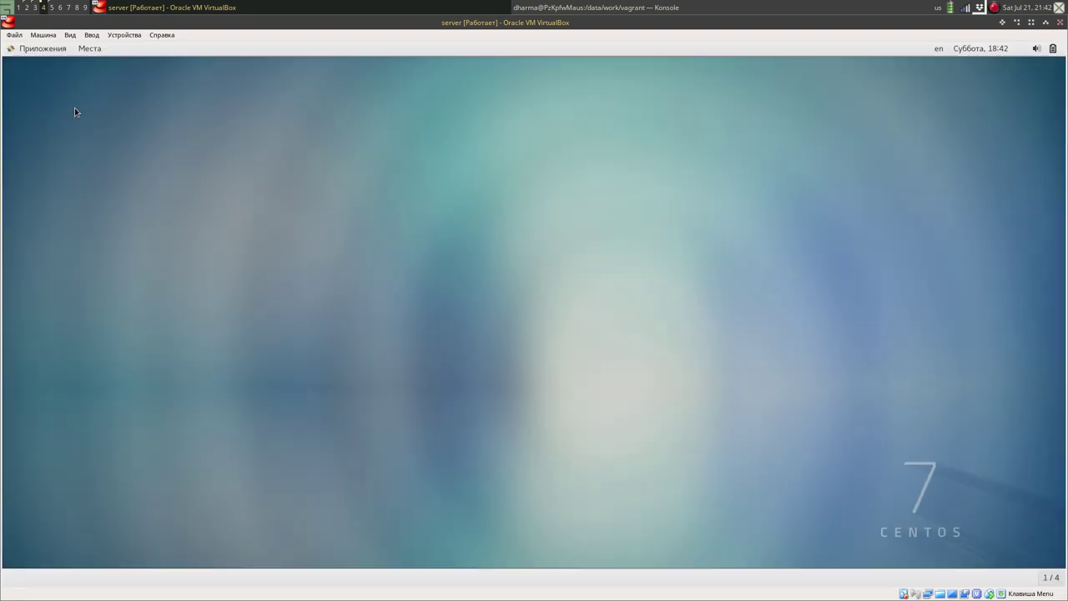
Step: Open a maximized terminal window and switch it to the demo profile
left_click(31, 52)
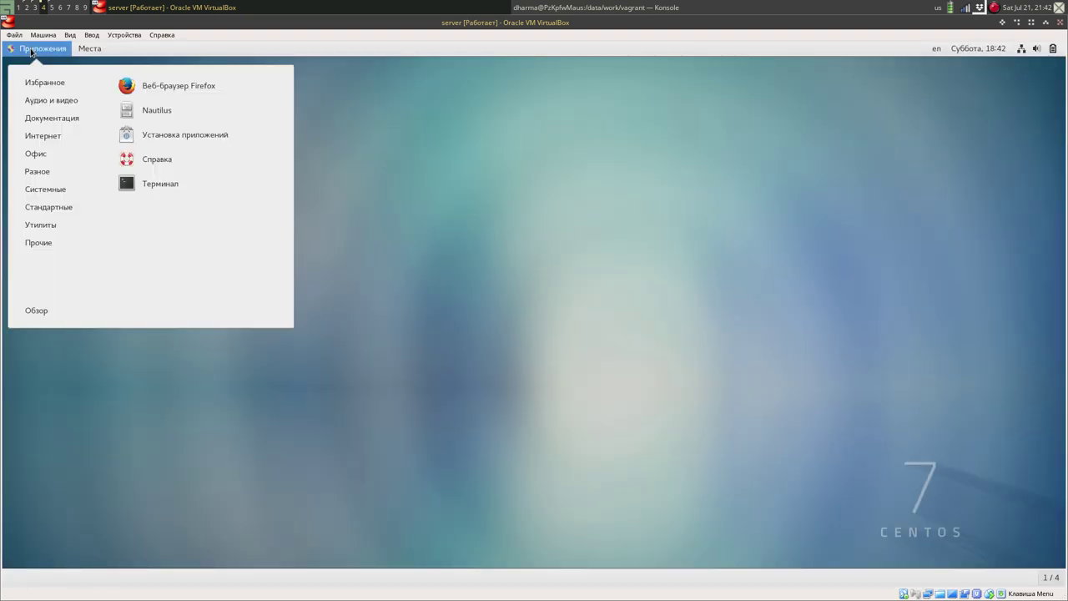
left_click(165, 190)
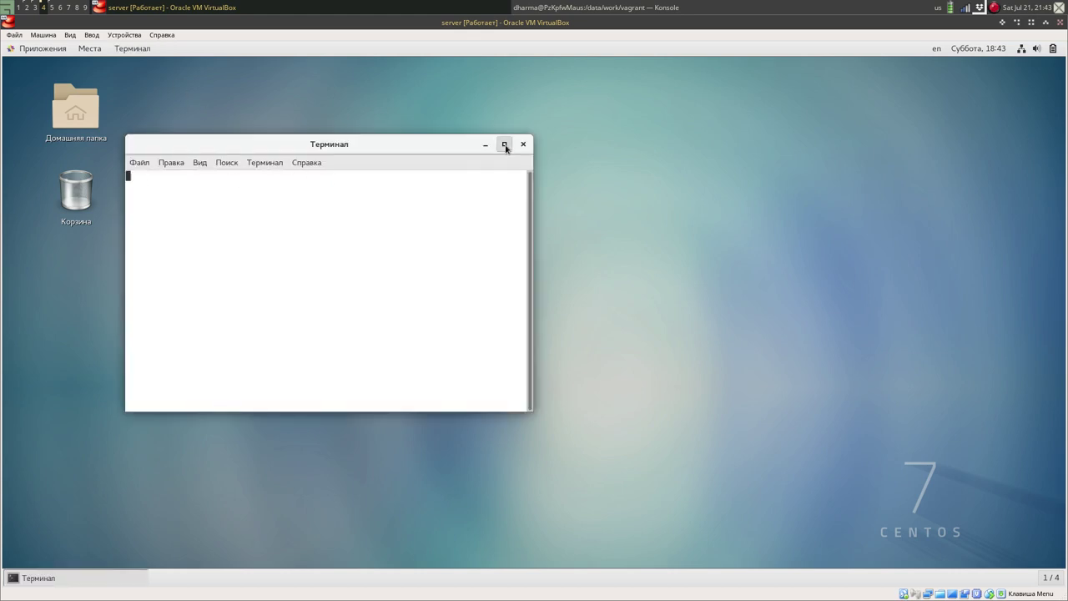
left_click(504, 145)
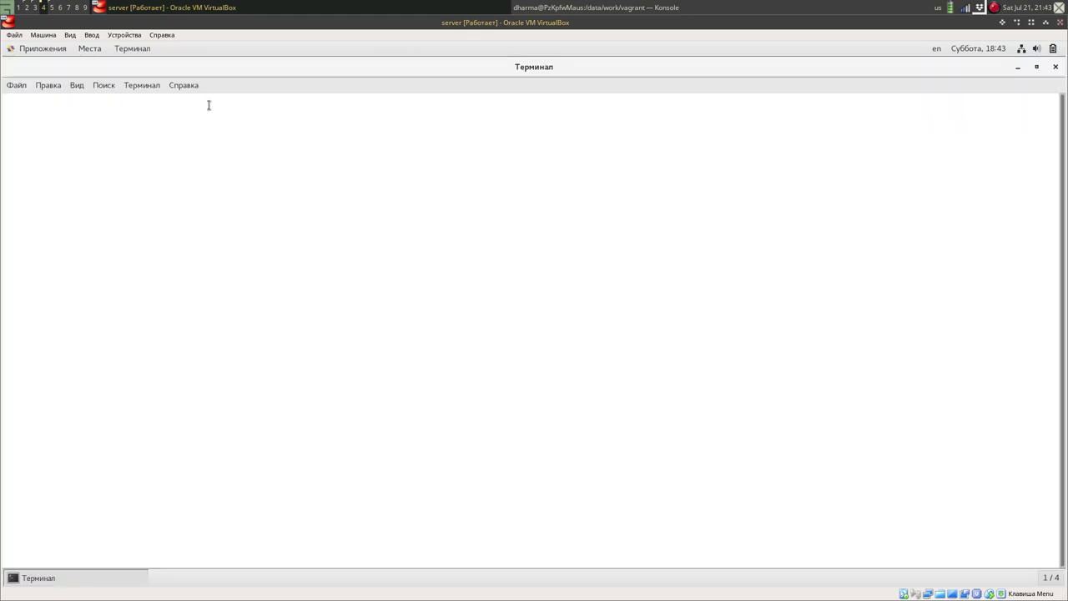
left_click(126, 86)
mouse_move(275, 101)
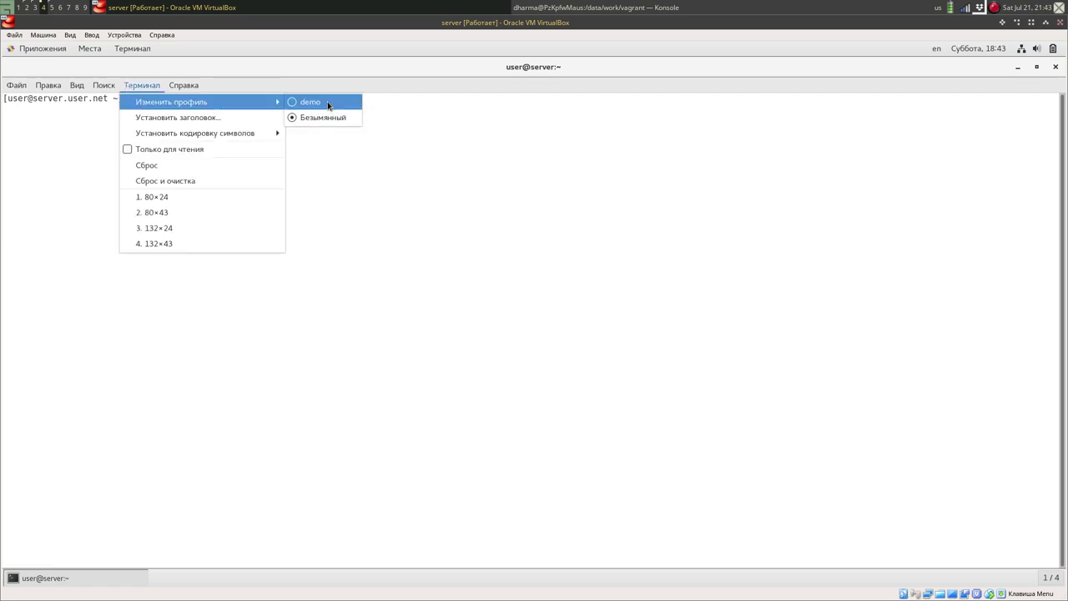
left_click(327, 101)
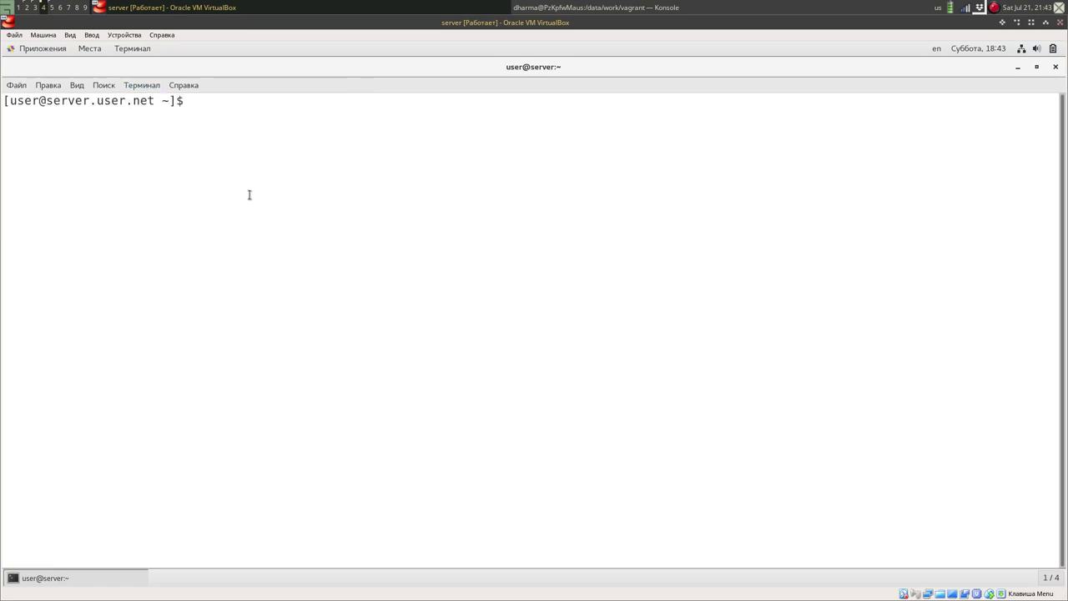
Step: Start a root shell with sudo -i, entering the sudo password, and launch mc in it
type("sudo -i")
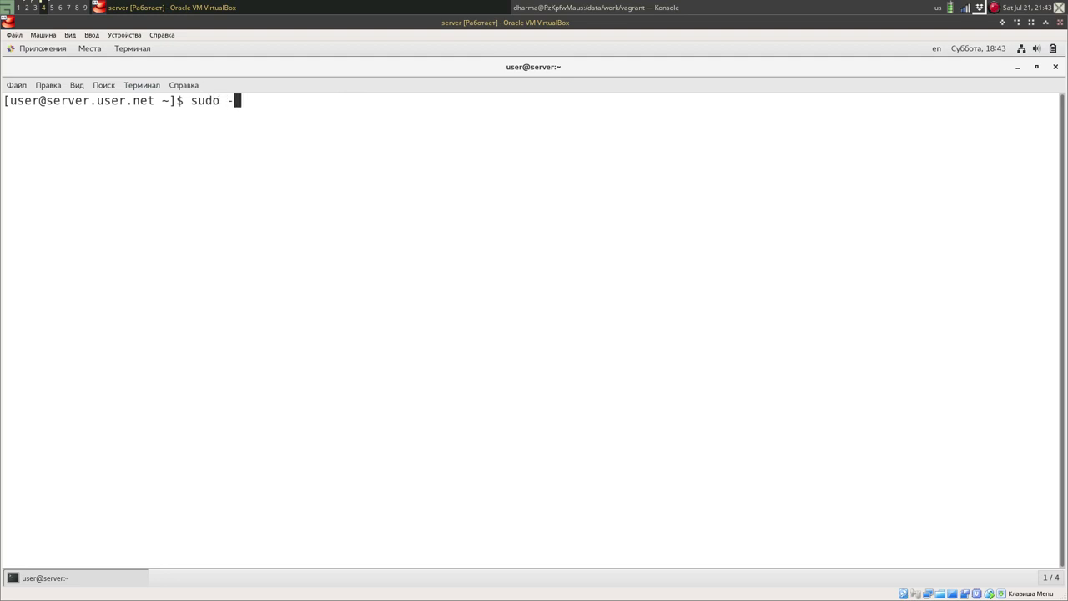
key("Return")
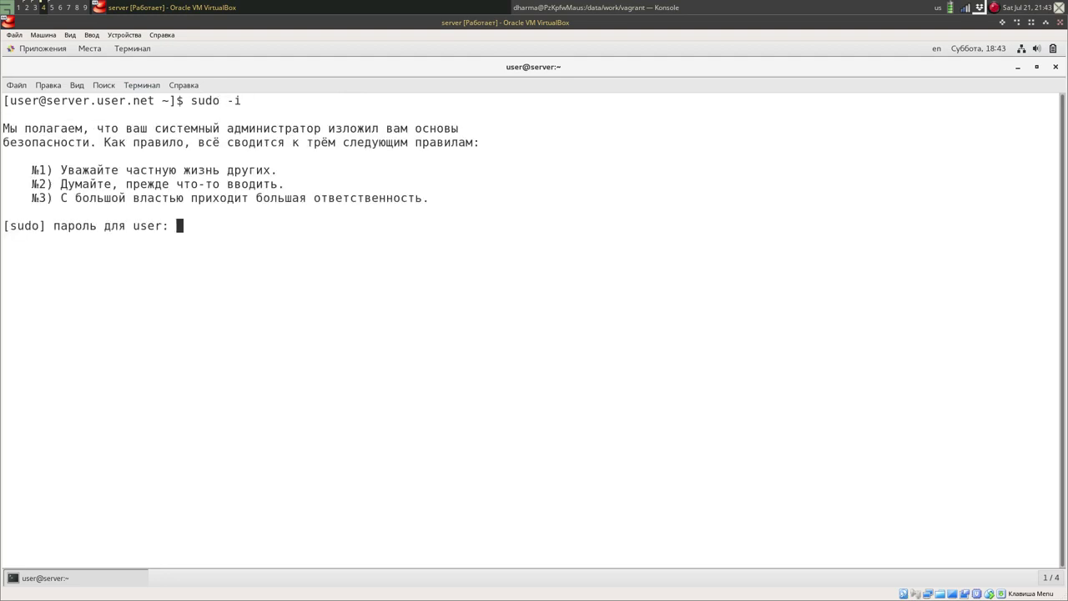
key("Return")
type("mc")
key("Return")
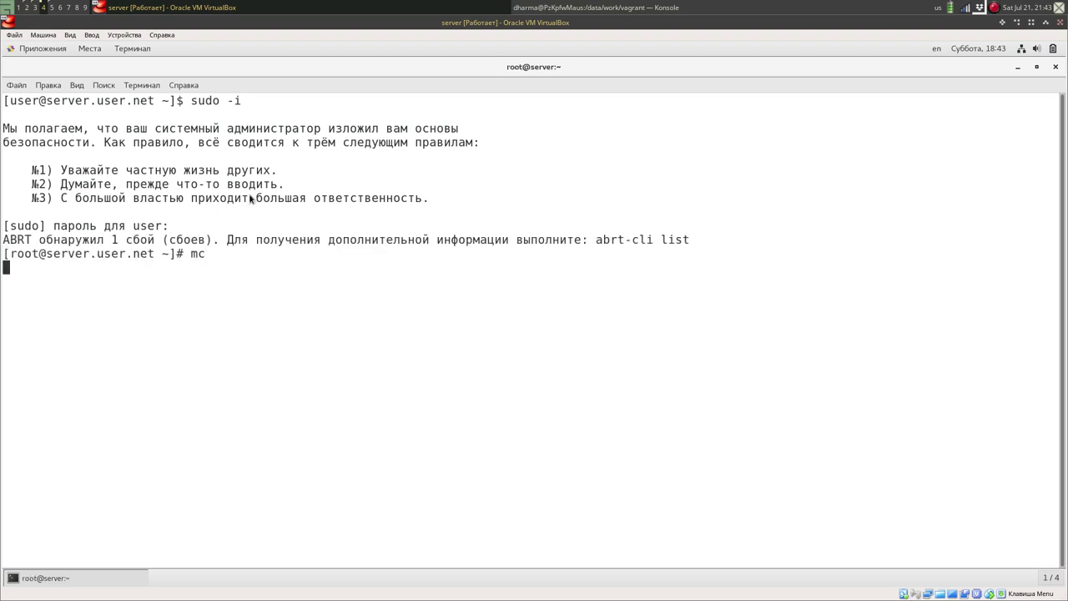
Step: Open a second terminal tab and become root there with sudo -i and the sudo password
key("ctrl+shift+t")
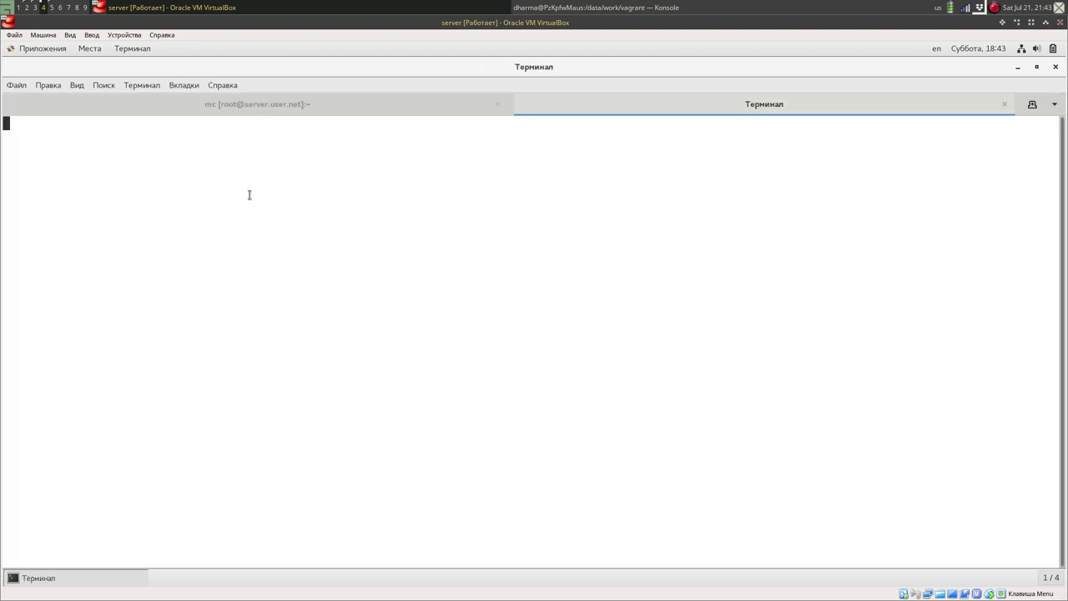
type("sudo -i")
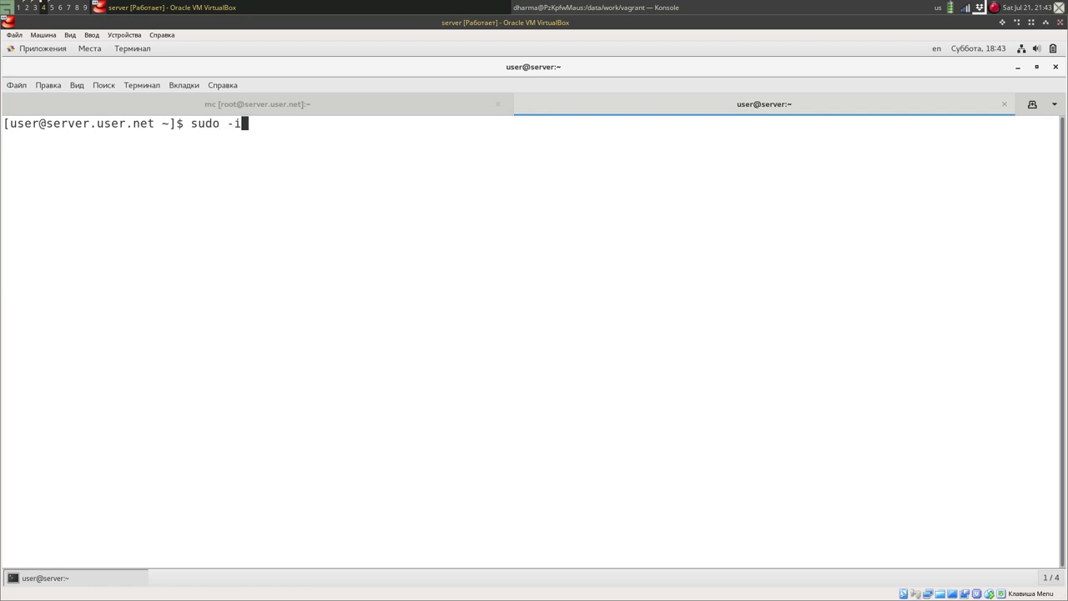
key("Return")
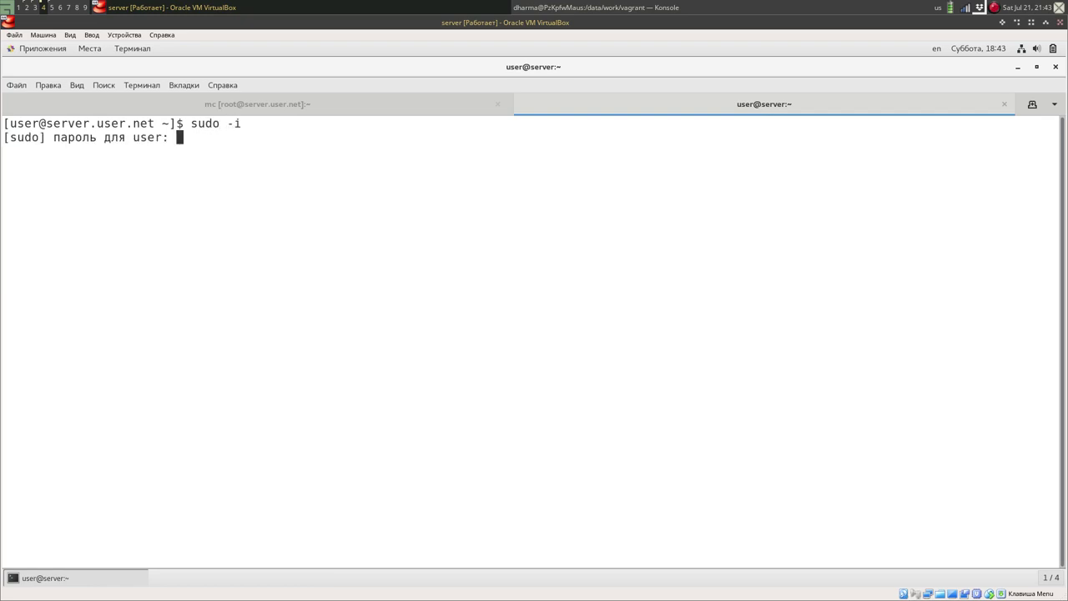
key("Return")
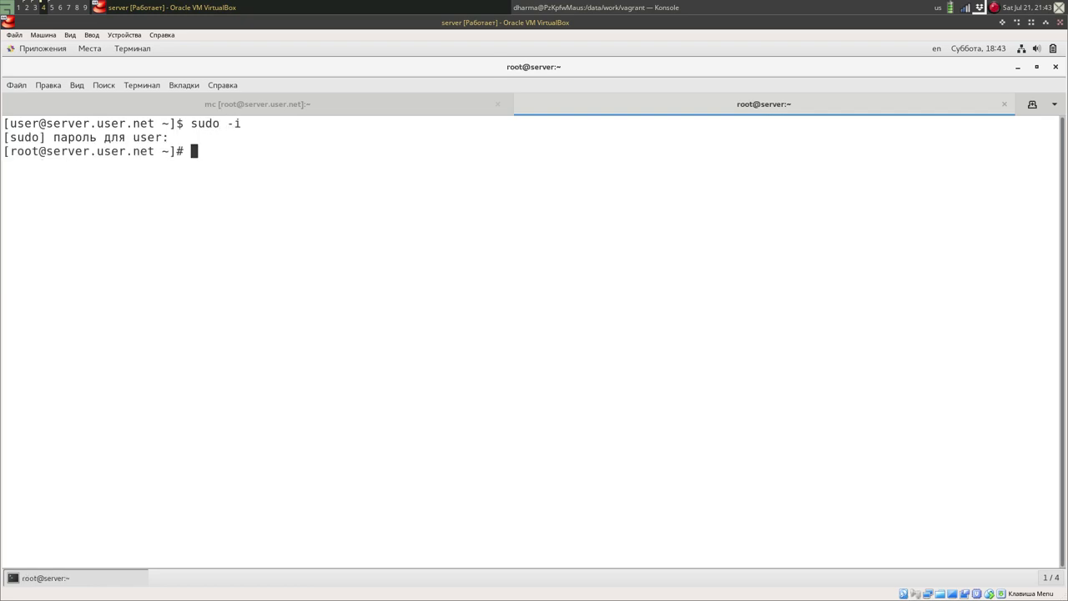
Step: Open a third terminal tab as root using sudo -i and the sudo password, and follow the system log with journalctl -x -f
key("ctrl+shift+t")
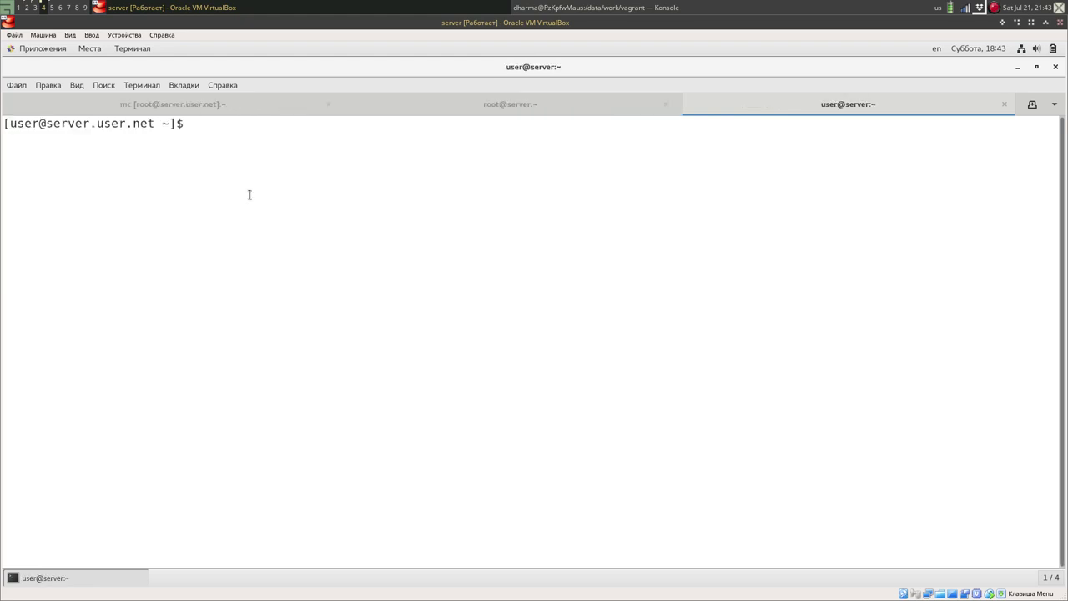
type("sudo -i")
key("Return")
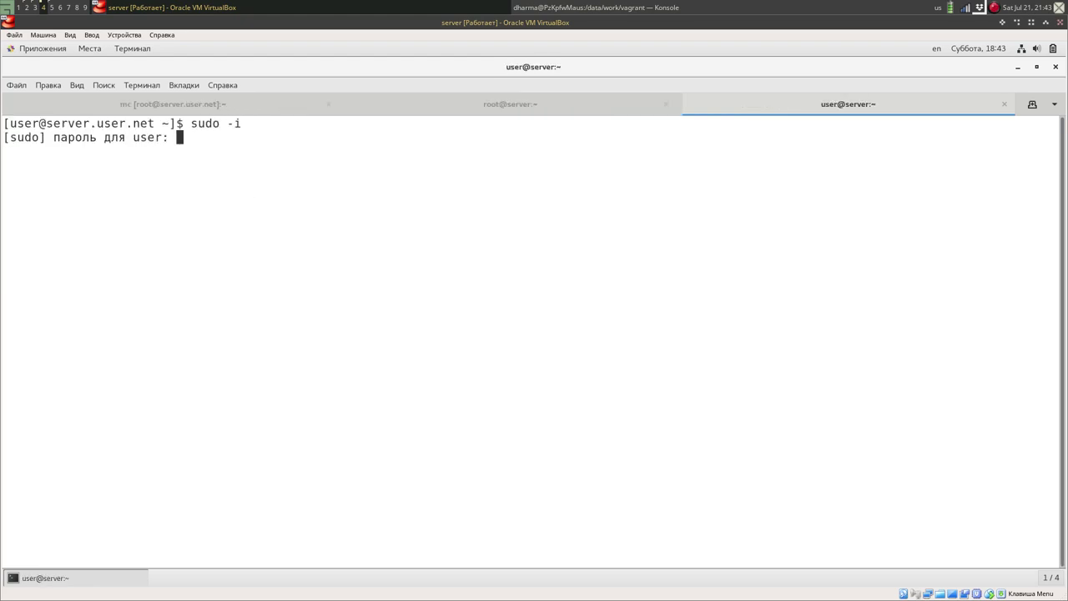
key("Return")
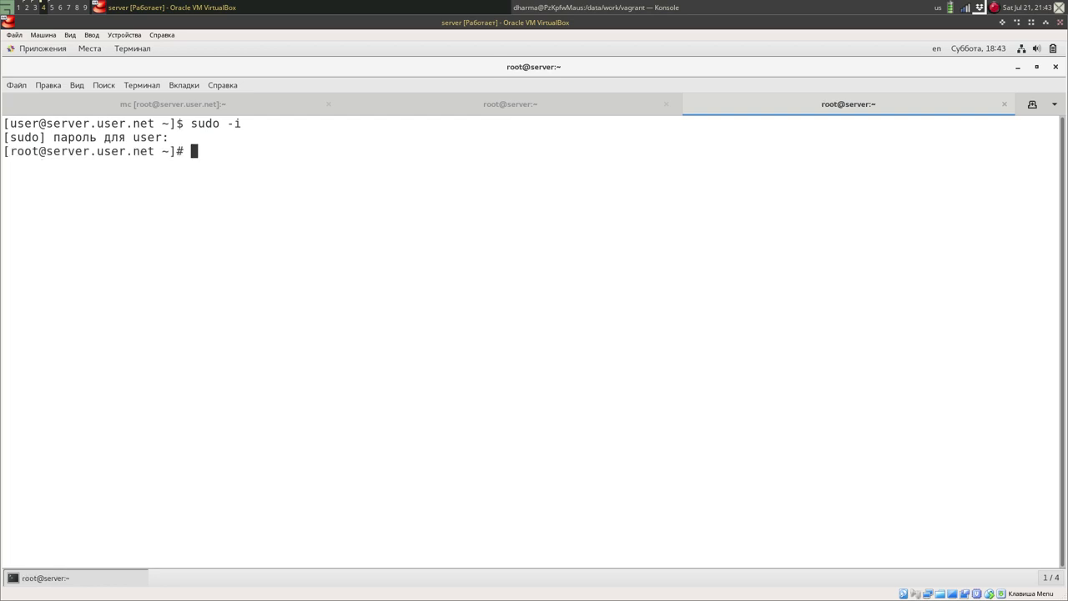
type("journalctl -x -f")
key("Return")
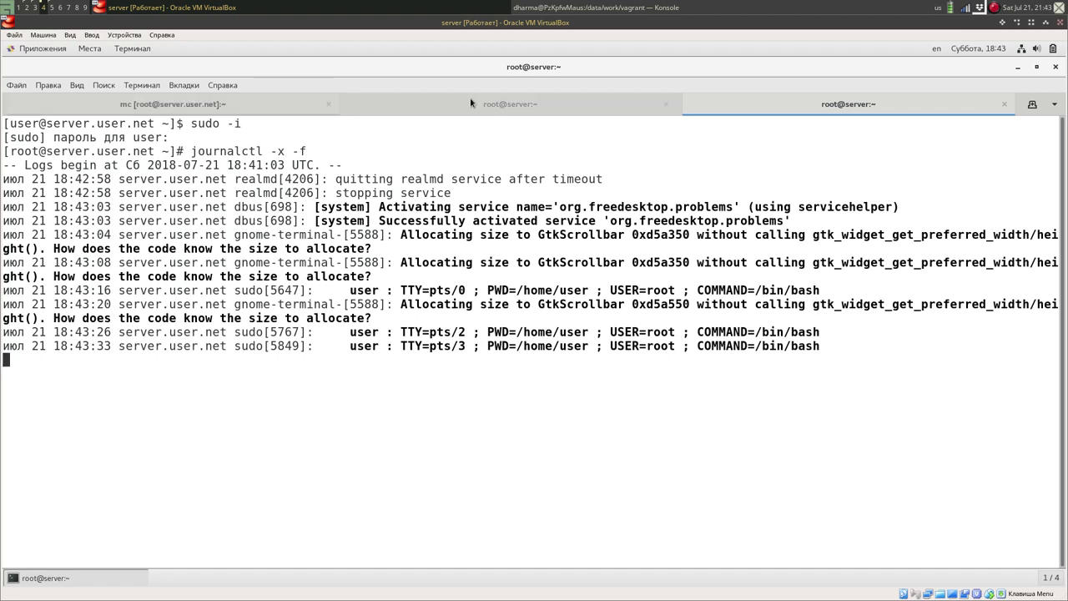
Step: List the package groups with yum grouplist in the second terminal tab
left_click(501, 103)
type("yum ")
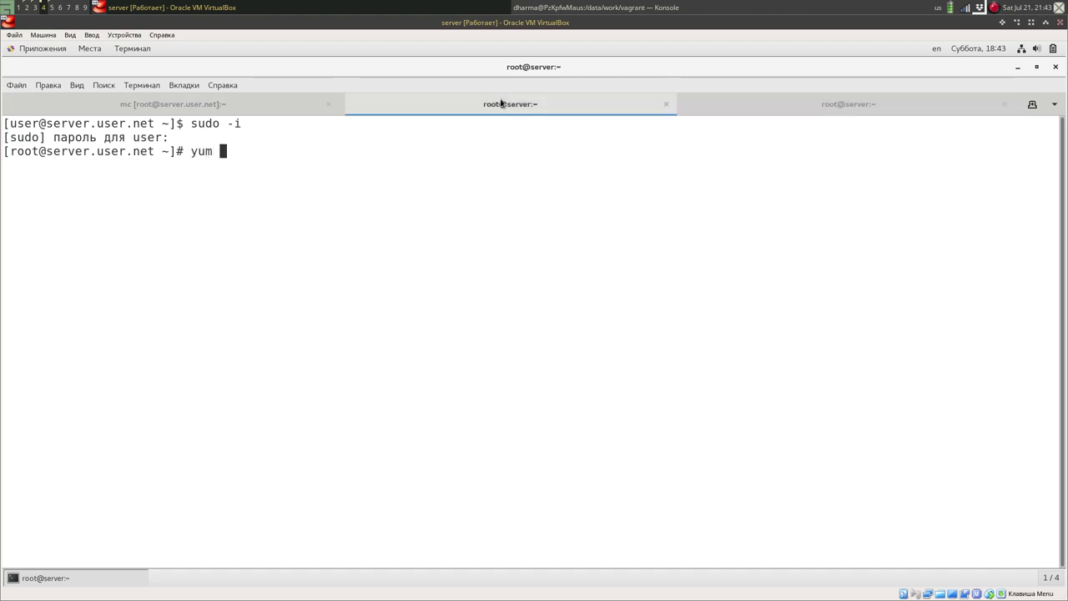
type("grou")
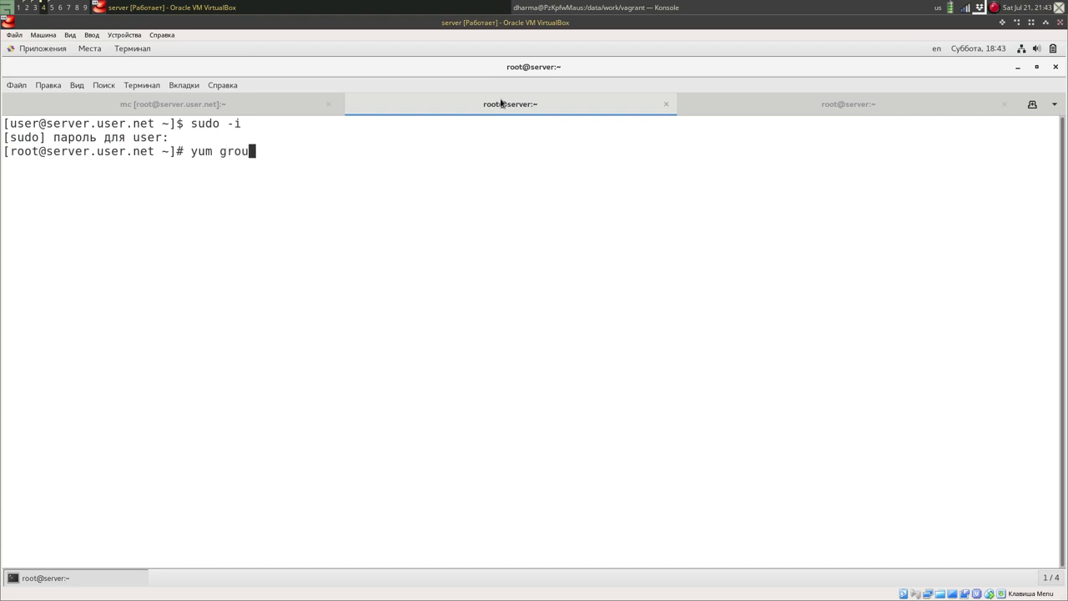
type("plist")
key("Return")
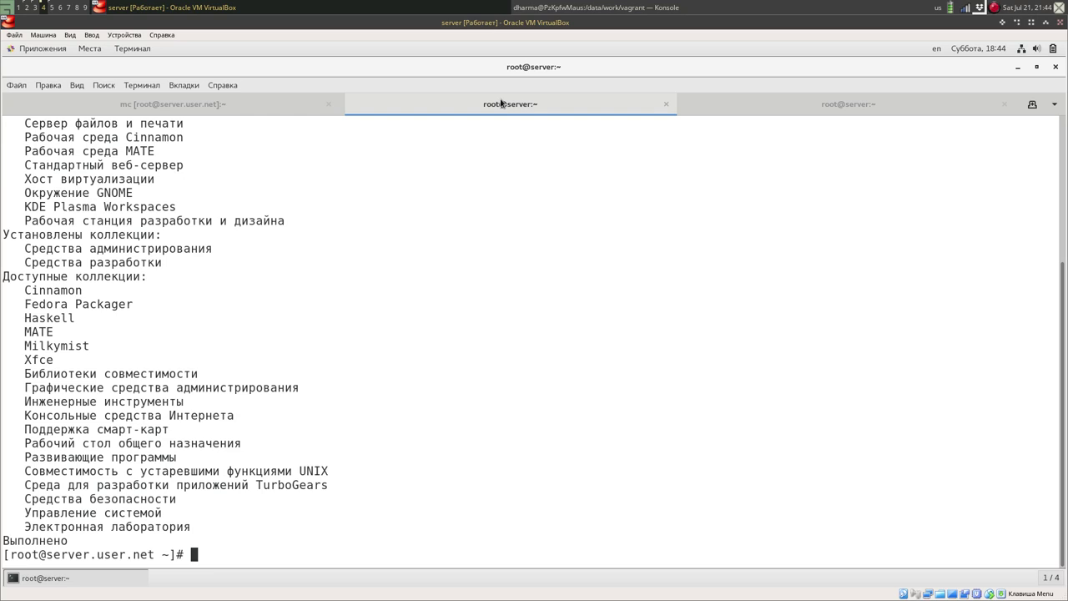
Step: List the package groups again in English by running LANG=C yum grouplist
type("yum grouplist")
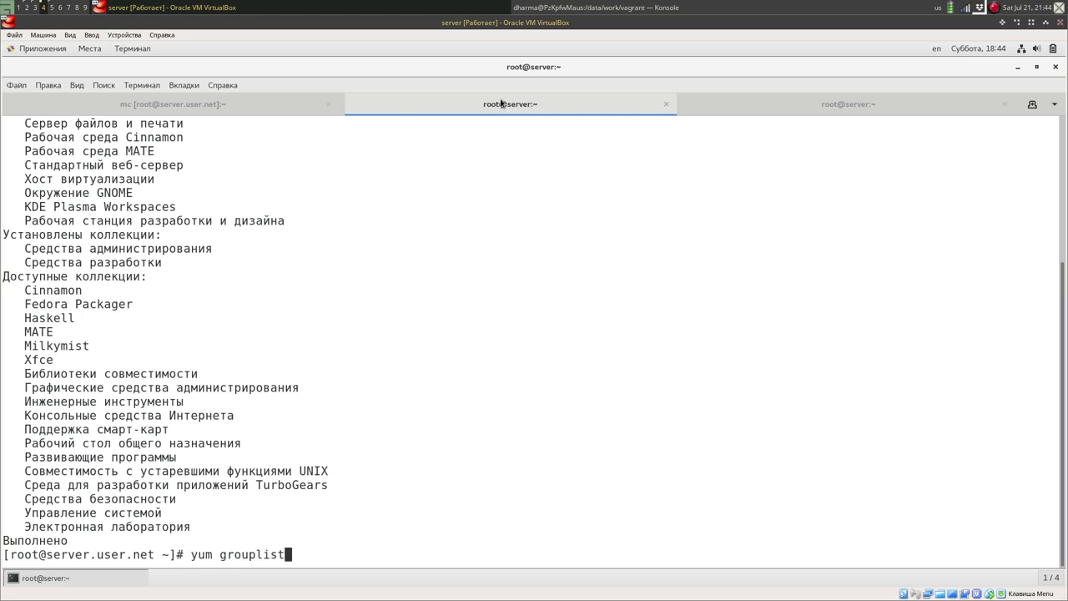
key("Home")
type("LANG")
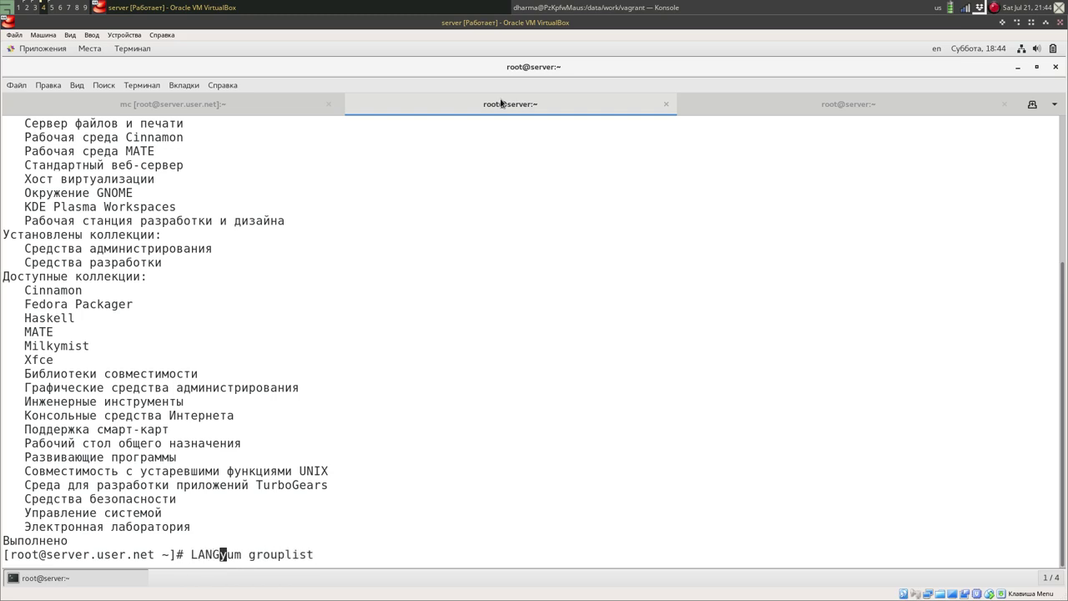
type("=C")
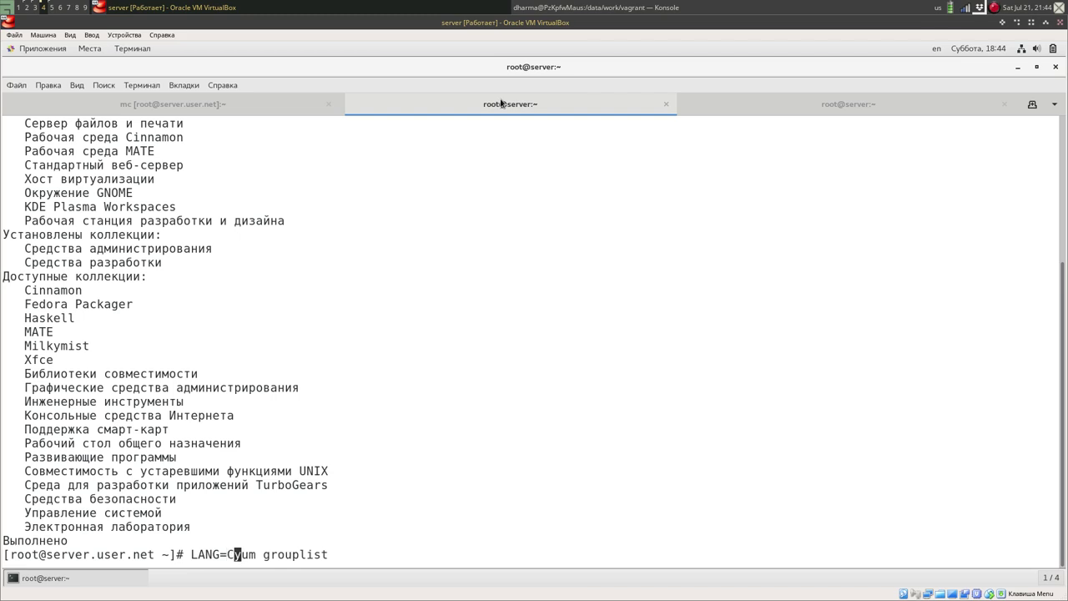
key("Return")
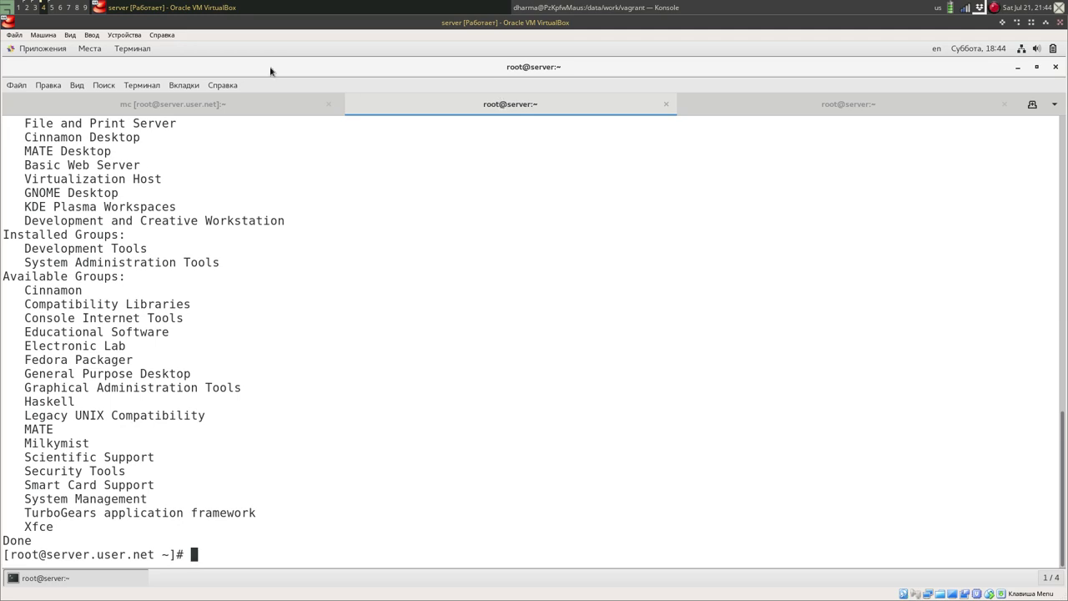
Step: Install the web server package group with yum -y groupinstall "Basic Web Server"
left_click_drag(24, 164, 139, 164)
type("g")
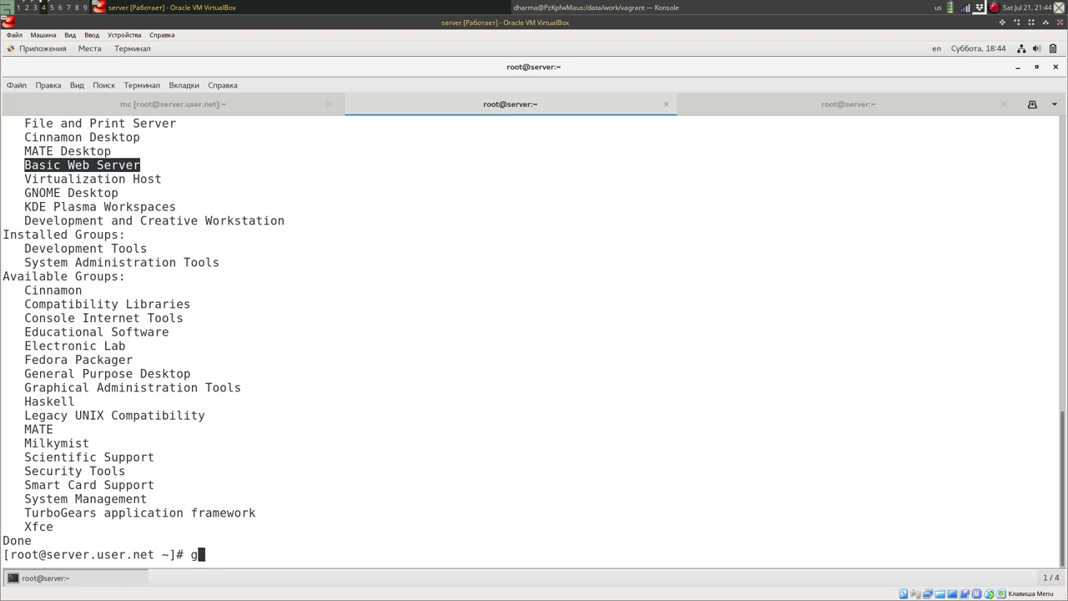
type("rou")
key("BackSpace")
key("BackSpace")
key("BackSpace")
key("BackSpace")
type("yum -y groupins")
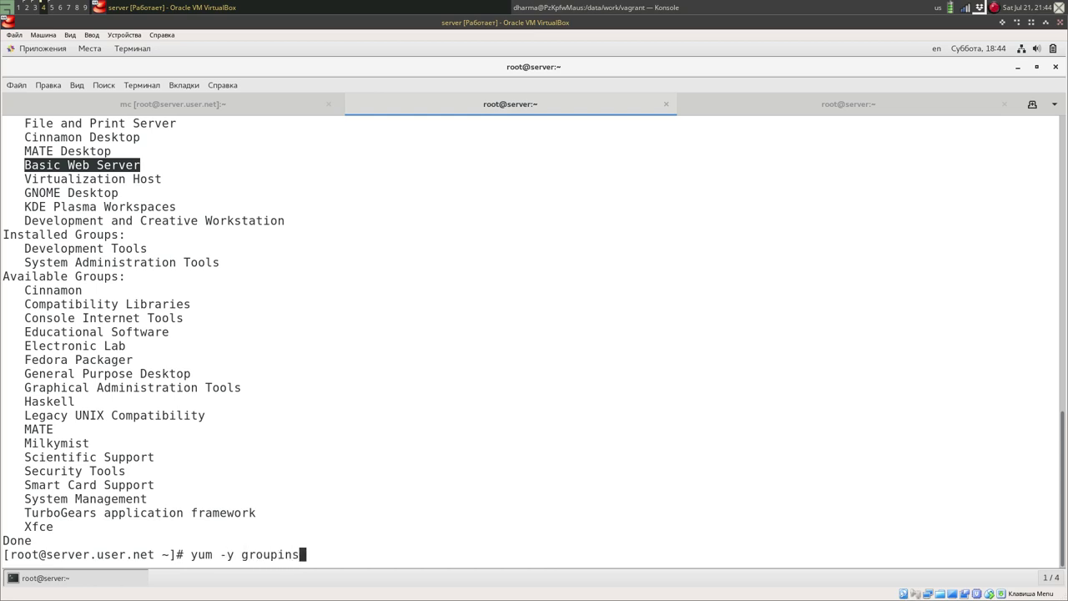
type("tall \"\"")
key("Left")
middle_click(445, 438)
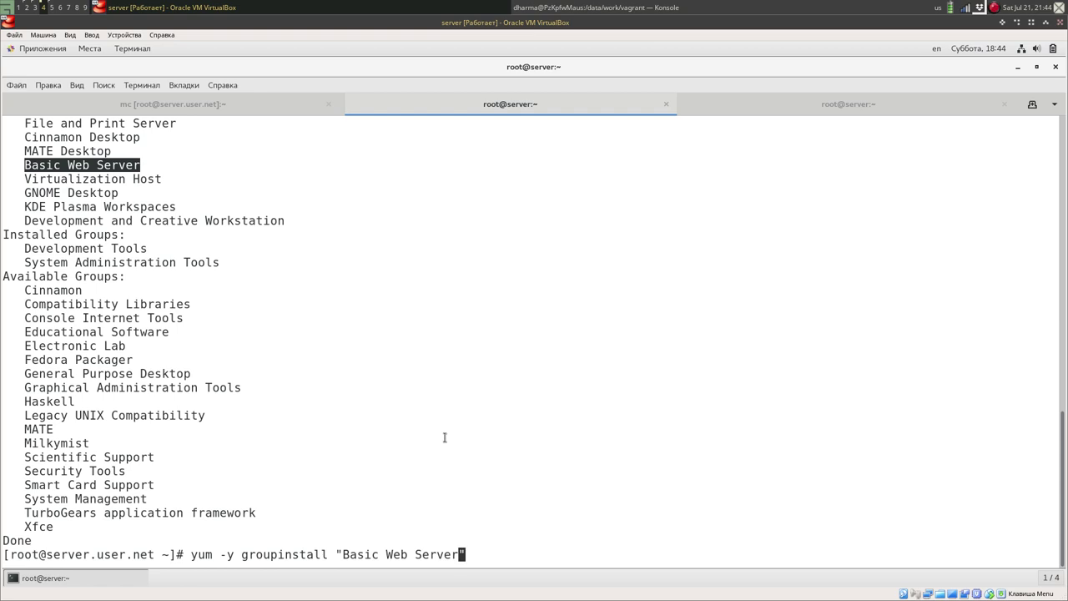
key("Return")
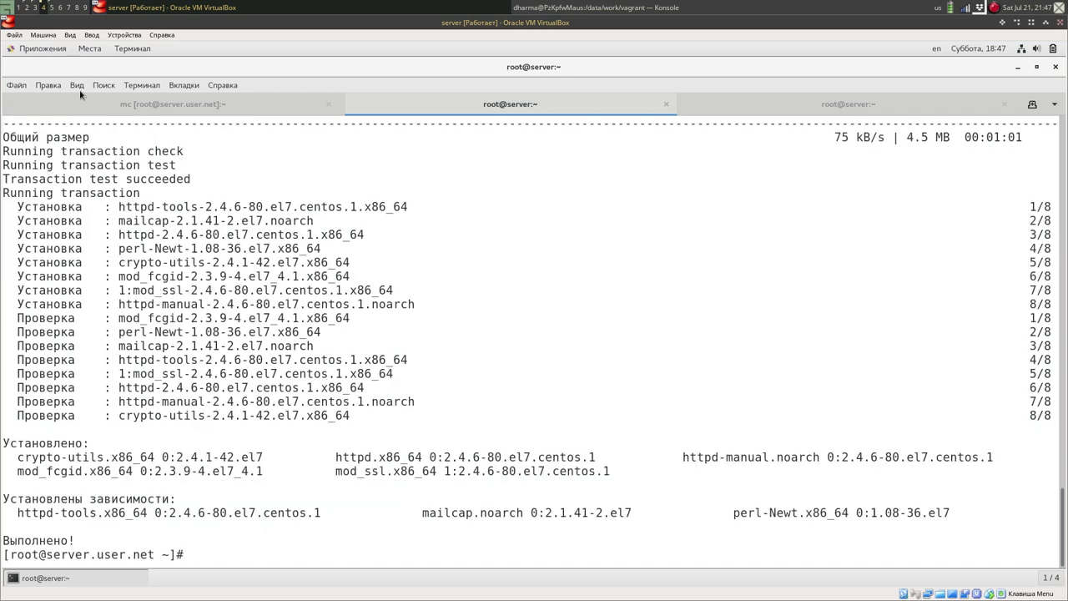
Step: In the mc terminal tab, go up to the root directory and open the /etc folder
left_click(136, 110)
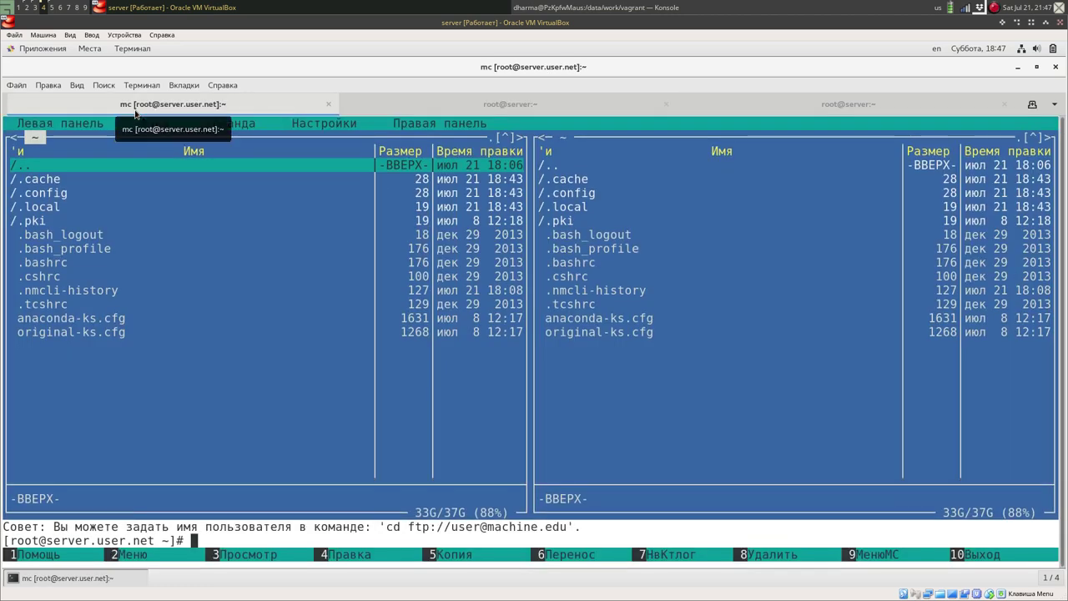
key("Return")
key("Up")
key("Up")
key("Up")
key("Up")
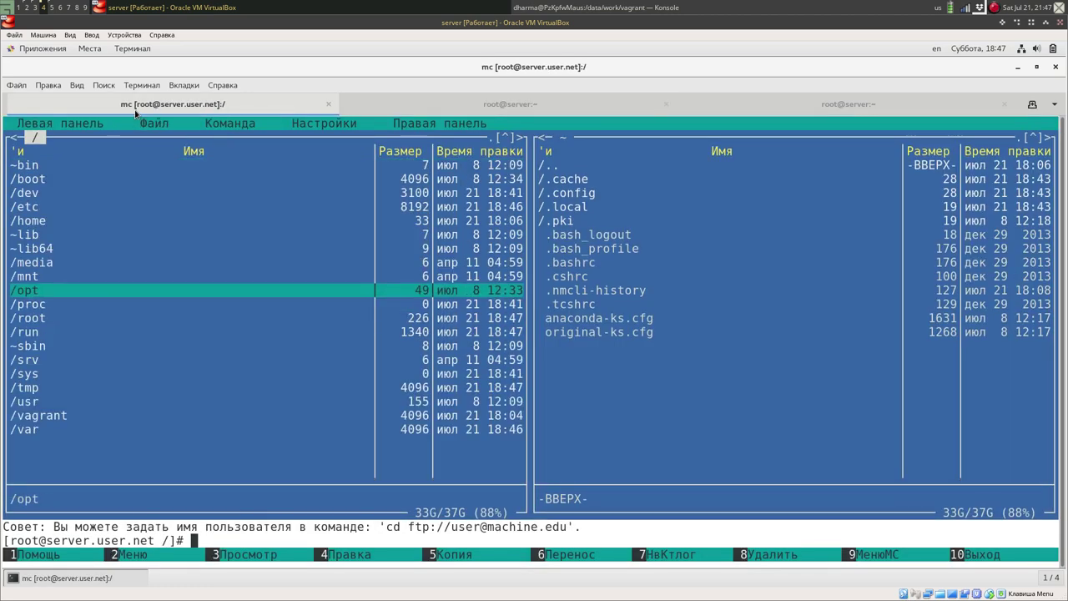
key("Up")
key("Up")
key("Up")
key("Up")
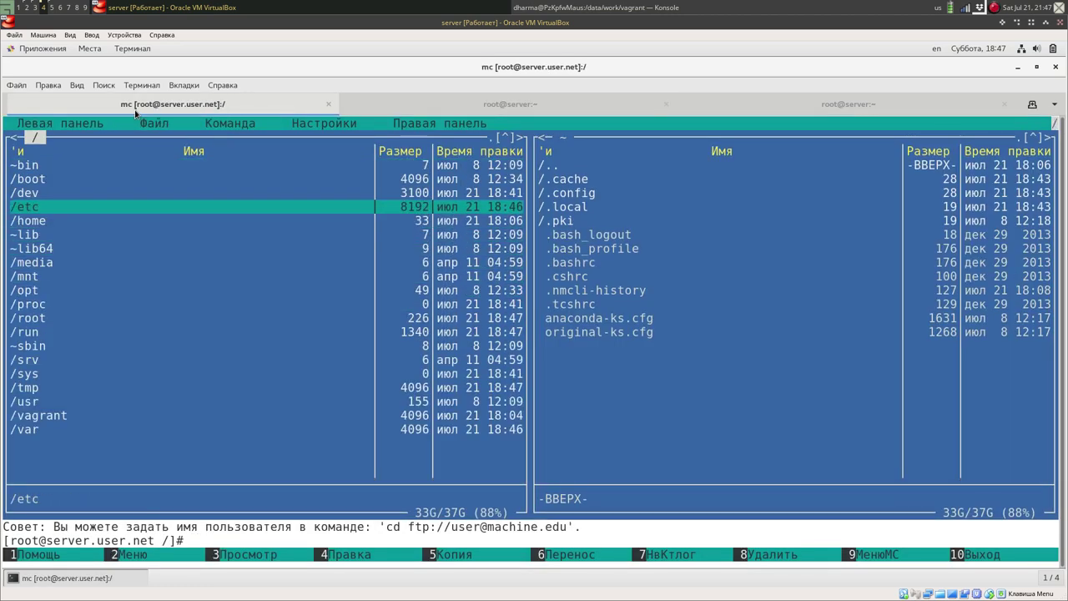
key("Return")
Step: Open the httpd configuration folder inside /etc
key("Down")
key("Down")
key("Down")
key("Down")
key("Down")
key("Down")
key("Down")
key("Down")
key("Down")
key("Down")
key("Down")
key("Down")
key("Down")
key("Down")
key("Down")
key("Down")
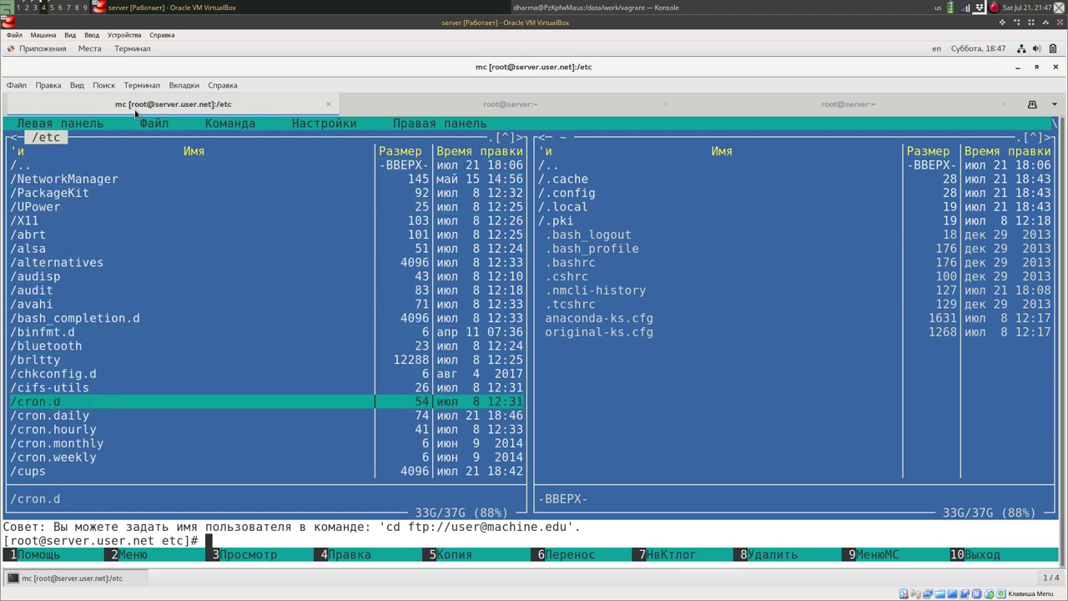
key("Down")
key("Down")
key("Down")
key("Down")
key("Down")
key("Down")
key("Down")
key("Down")
key("Down")
key("Down")
key("Down")
key("Down")
key("Down")
key("Down")
key("Down")
key("Down")
key("Down")
key("Down")
key("Down")
key("Down")
key("Return")
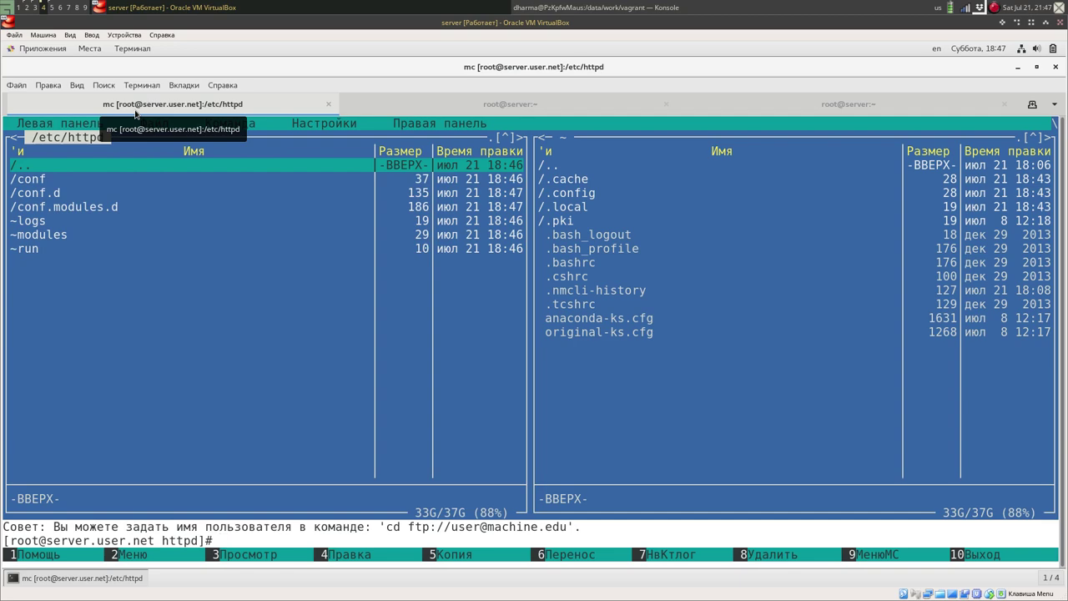
Step: Open the logs folder inside /etc/httpd to view its contents
key("Down")
key("Down")
key("Down")
key("Down")
key("Return")
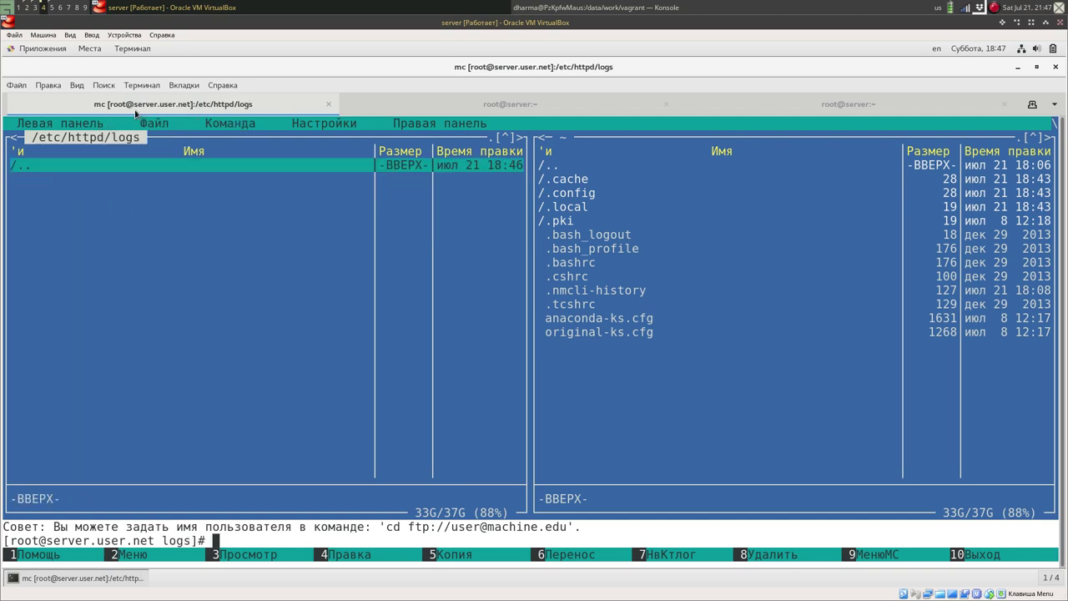
Step: Look into the modules folder of /etc/httpd and return to the logs folder
key("Return")
key("Down")
key("Return")
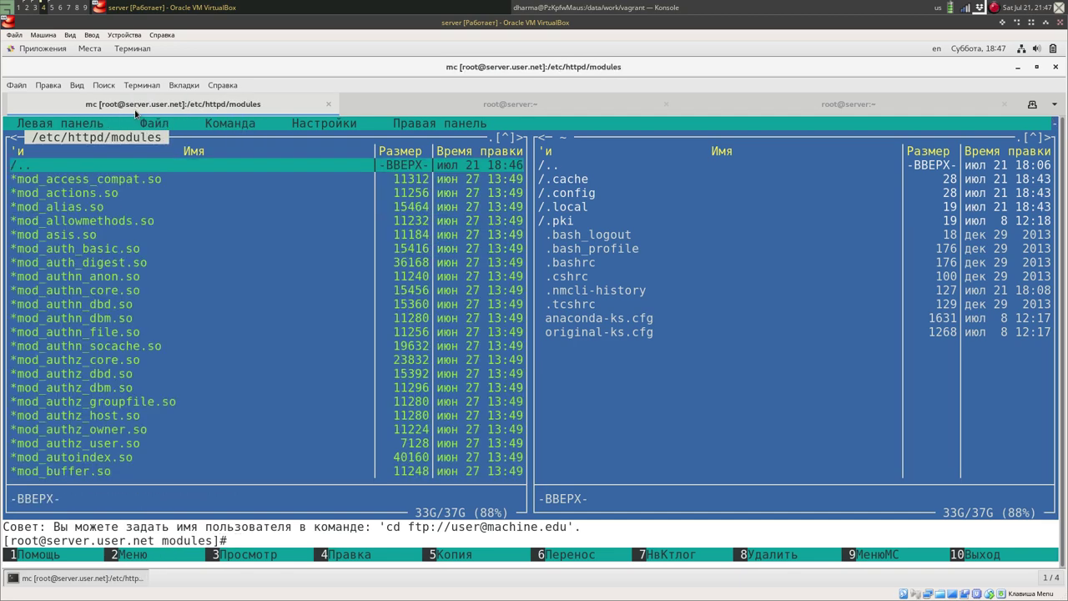
key("Return")
key("Up")
key("Return")
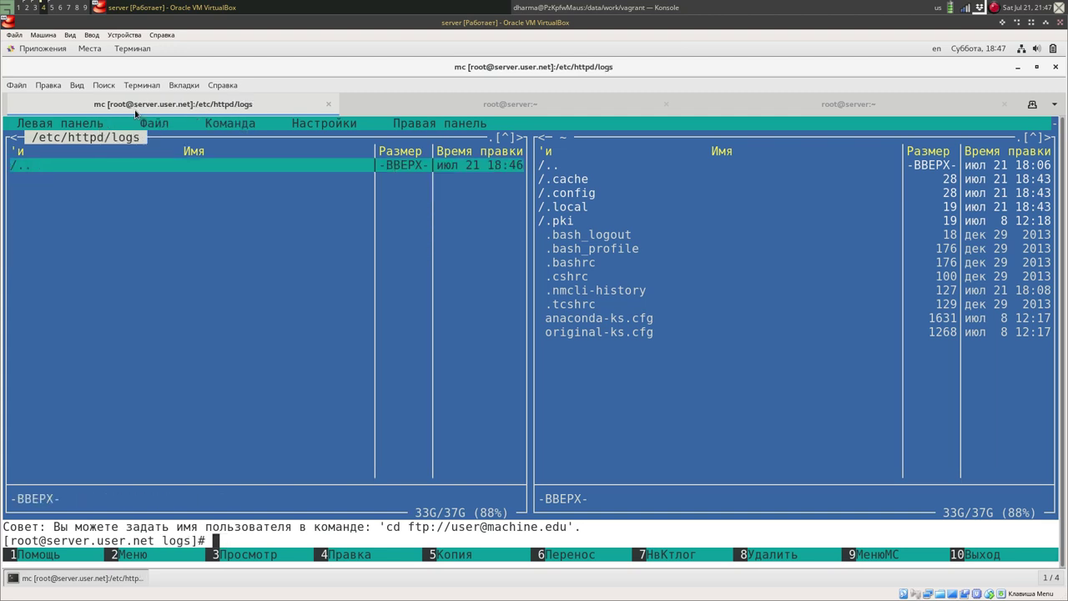
Step: Go back up to /etc/httpd and open the run folder to view its contents
key("Return")
key("Down")
key("Down")
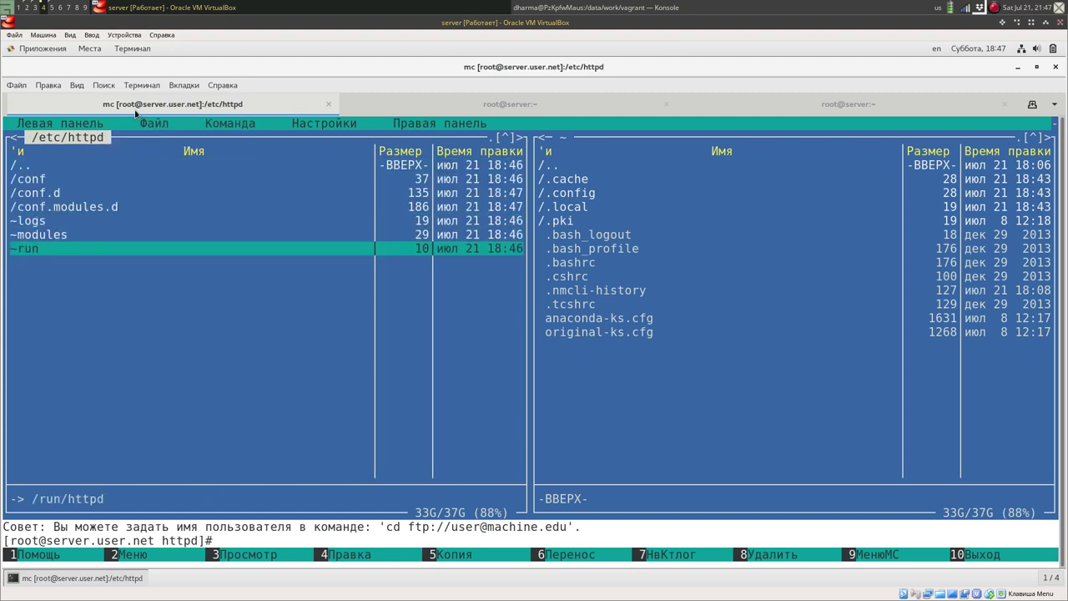
key("Return")
key("Down")
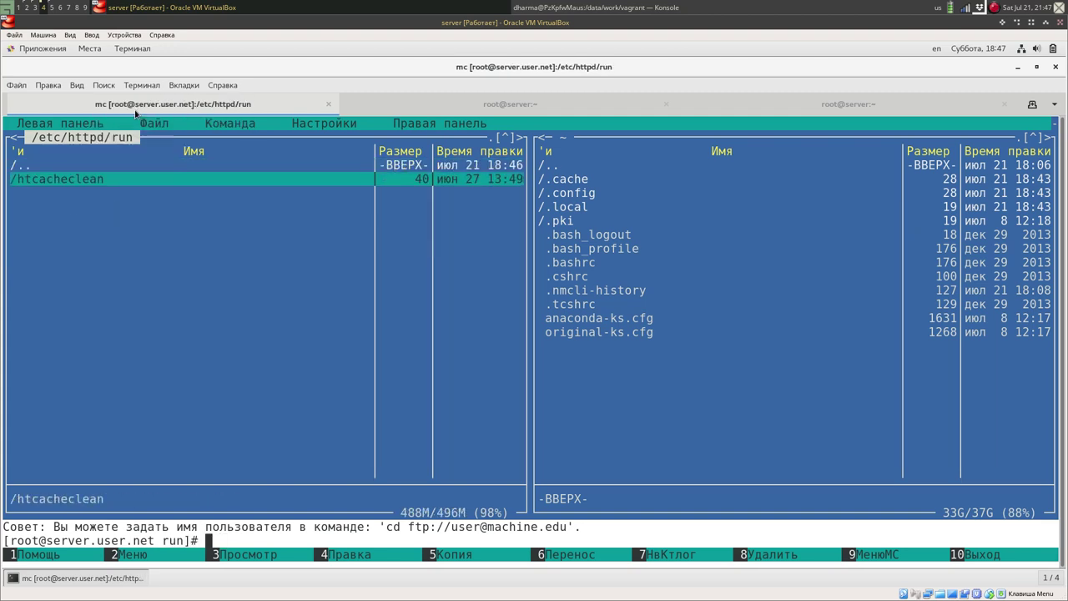
Step: Leave the run folder and open the modules folder in /etc/httpd again
key("Up")
key("Return")
key("Up")
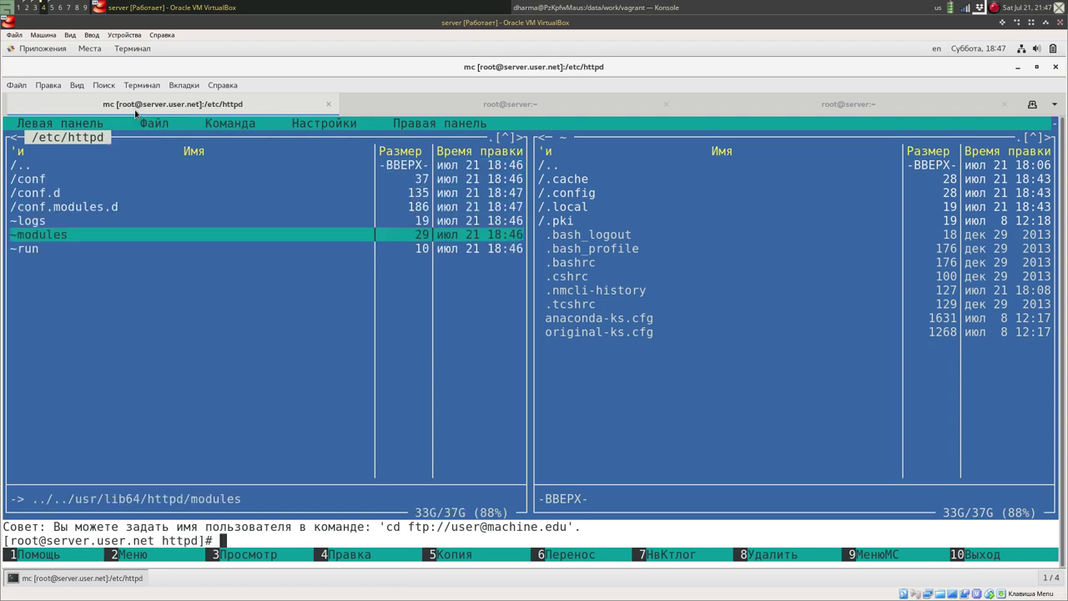
key("Return")
Step: Look through the list of Apache module files in /etc/httpd/modules down to its end
key("Down")
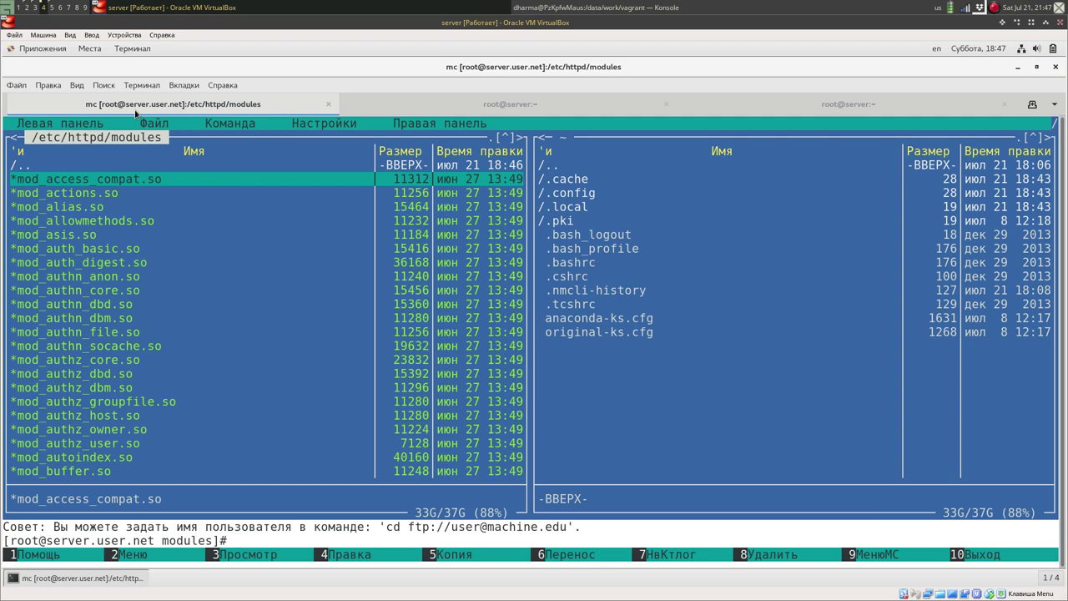
key("Down")
key("Down")
key("Down")
key("Down")
key("Down")
key("Down")
key("Down")
key("Down")
key("Down")
key("Down")
key("Down")
key("Down")
key("Down")
key("Down")
key("Down")
key("Down")
key("Down")
key("Down")
key("Down")
key("Down")
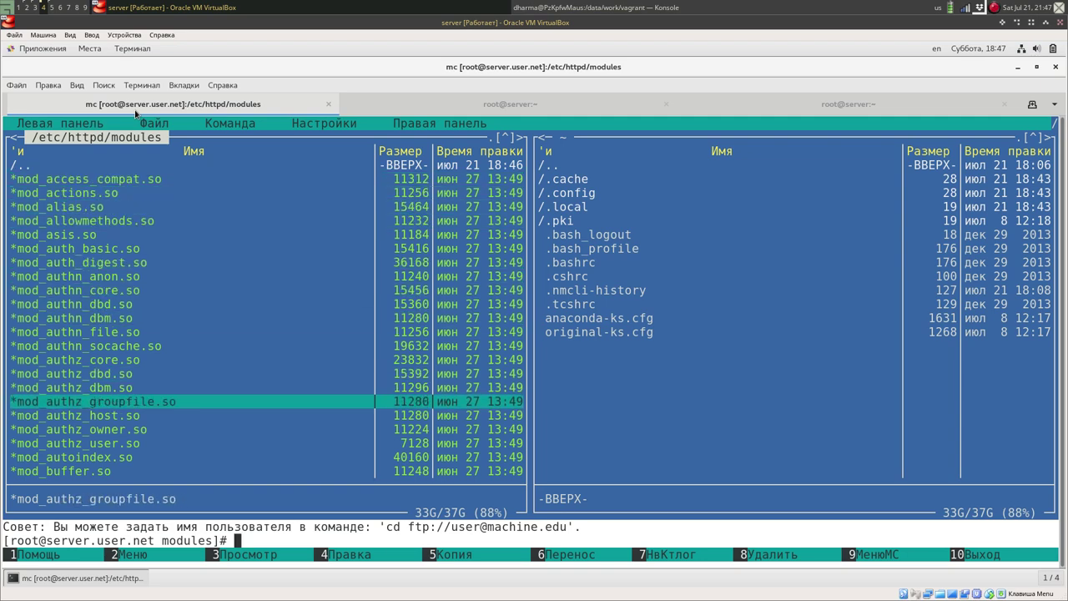
key("Up")
key("Up")
key("Up")
key("Up")
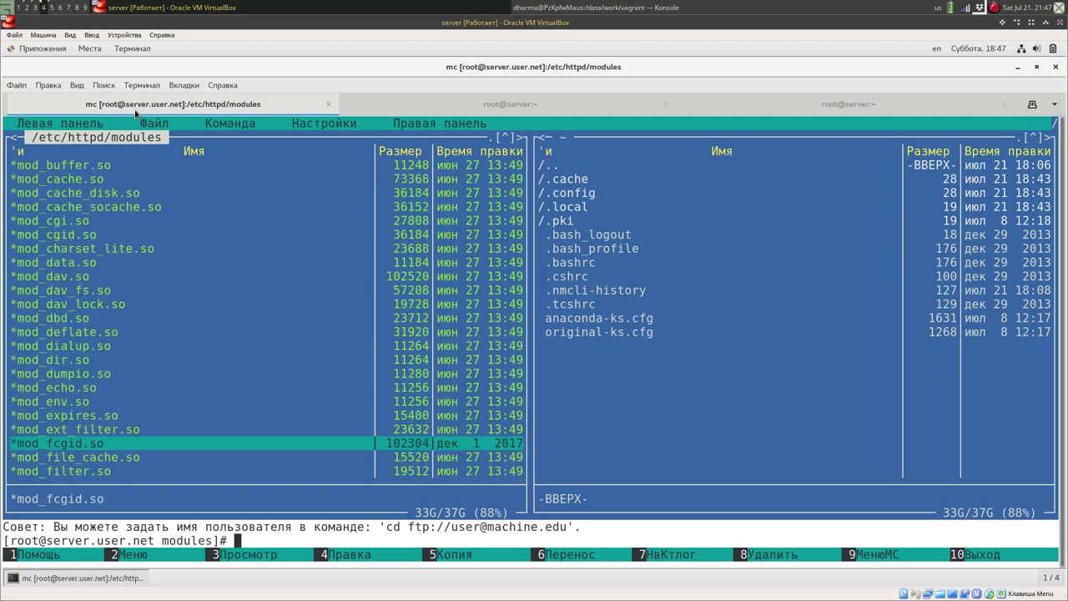
key("Up")
key("Down")
key("Down")
key("Down")
key("Down")
key("Down")
key("Down")
key("Down")
key("Down")
key("Down")
key("Down")
key("Down")
key("Down")
key("Down")
key("Down")
key("Down")
key("Down")
key("Down")
key("Down")
key("Down")
key("Down")
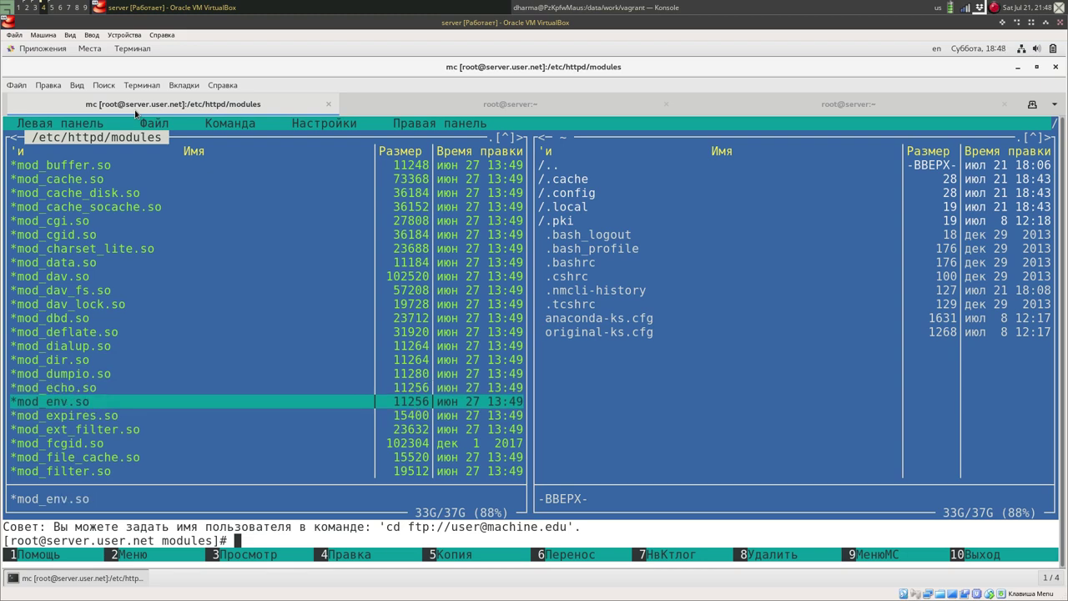
key("Down")
key("Down")
key("Down")
key("Down")
key("Down")
key("Down")
key("Down")
key("Down")
key("Down")
key("Down")
key("Down")
key("Down")
key("Down")
key("Down")
key("Down")
key("Down")
key("Down")
key("Down")
key("Down")
key("Down")
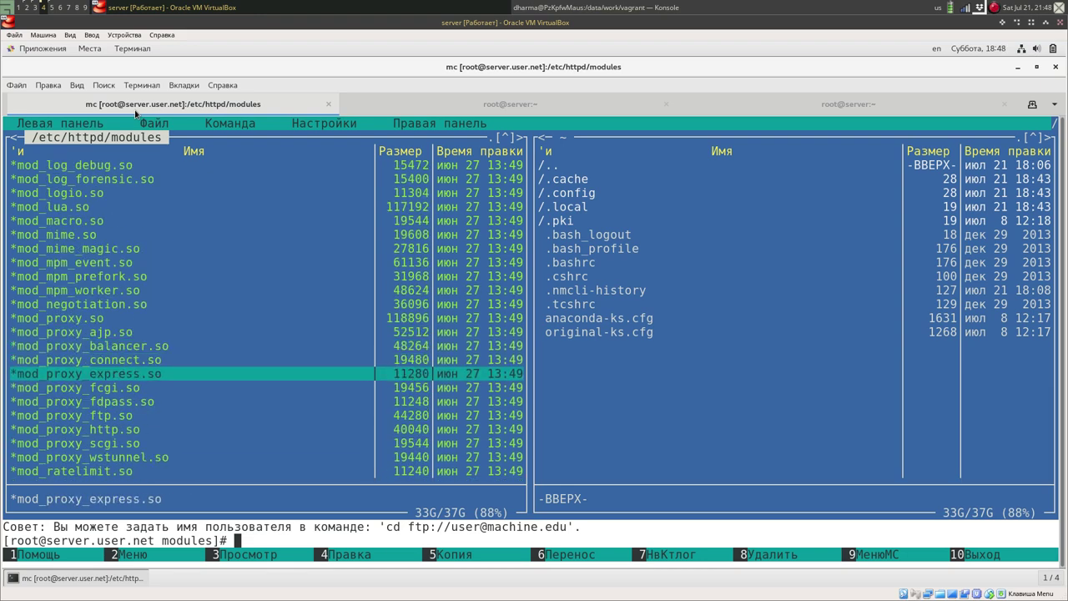
key("Down")
key("Down")
key("Down")
Step: Look back up through the Apache module list from its end to mod_proxy.so
key("Up")
key("Up")
key("Up")
key("Up")
key("Up")
key("Up")
key("Up")
key("Up")
key("Up")
key("Up")
key("Up")
key("Up")
key("Up")
key("Up")
key("Up")
key("Up")
key("Up")
key("Up")
key("Up")
key("Up")
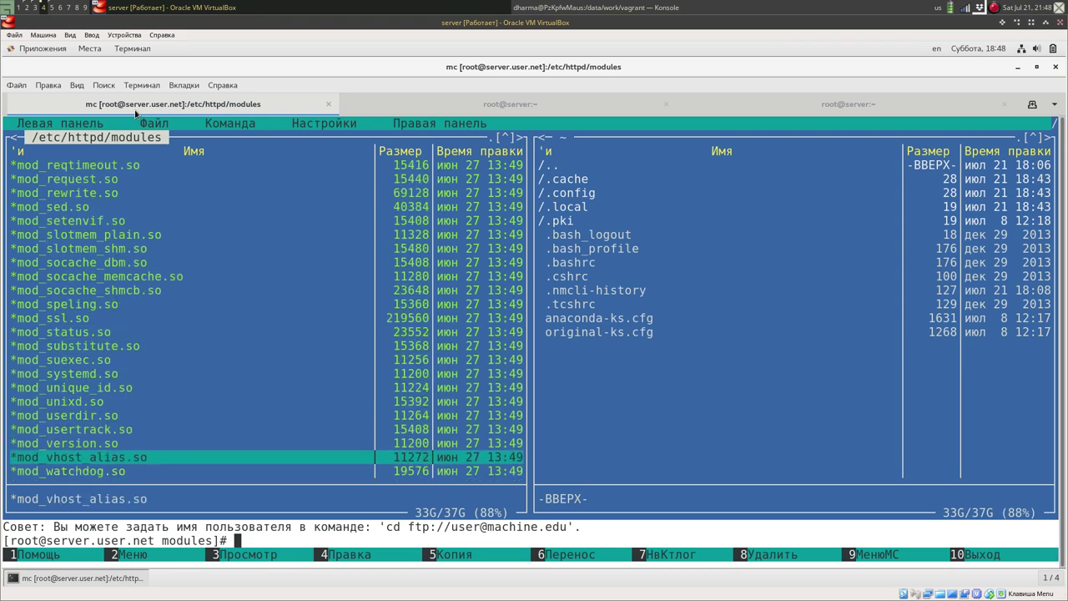
key("Up")
key("Up")
key("Up")
key("Up")
key("Up")
key("Up")
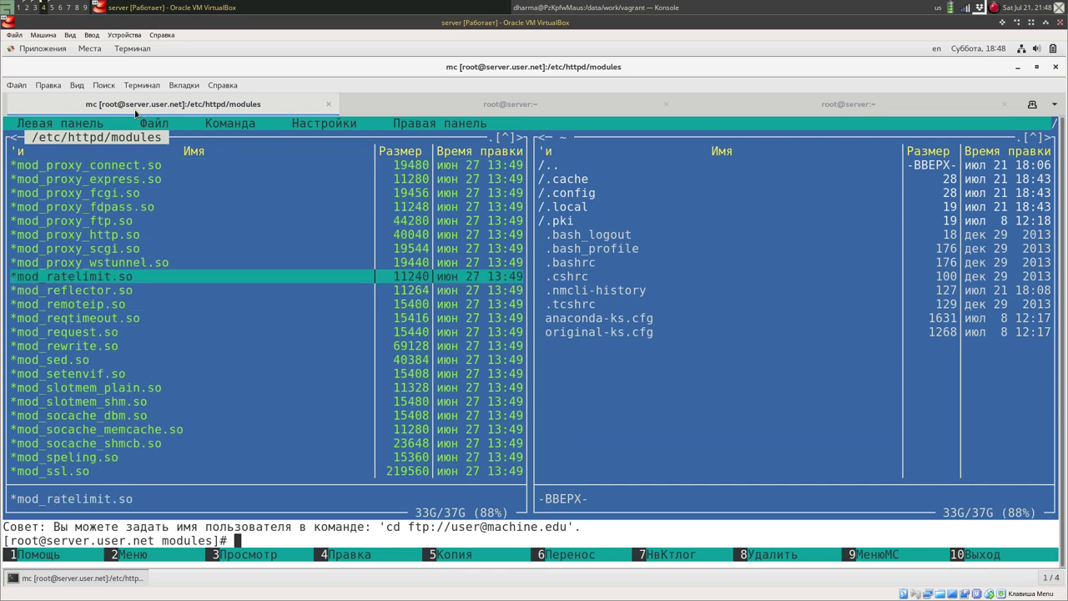
key("Up")
key("Up")
key("Up")
key("Up")
key("Up")
key("Up")
key("Up")
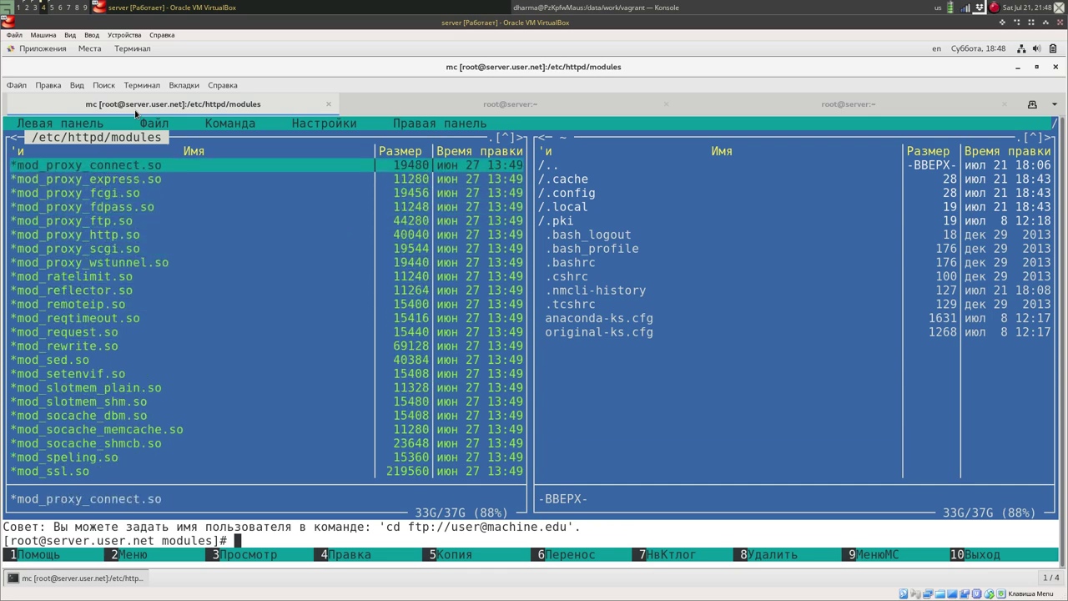
key("Up")
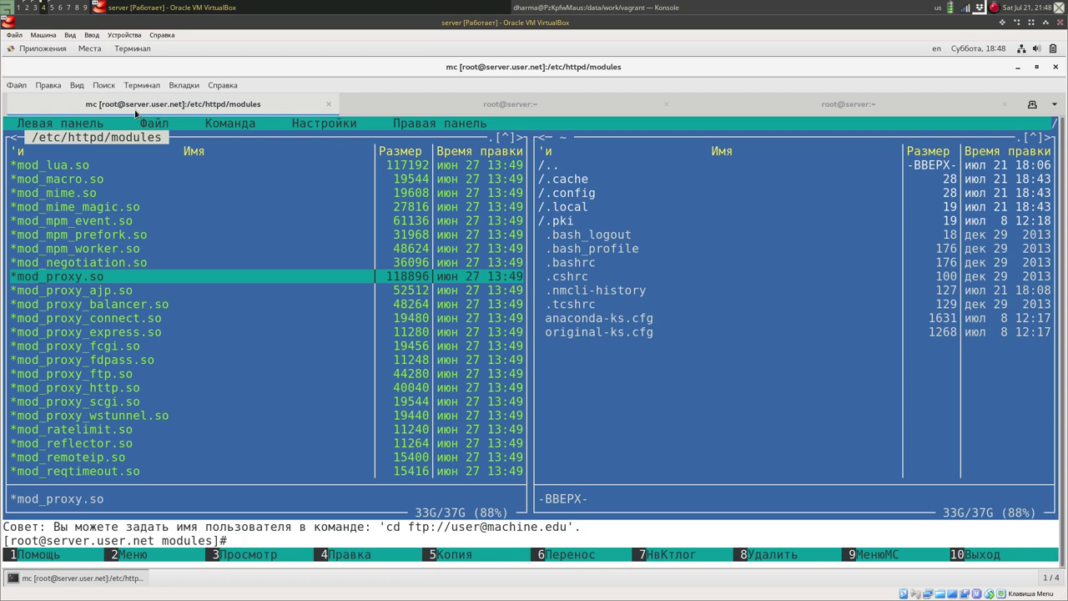
Step: Go back to the top of the Apache module list and leave the modules folder for /etc/httpd
key("Down")
key("Down")
key("Down")
key("Up")
key("Up")
key("Up")
key("Up")
key("Up")
key("Up")
key("Up")
key("Up")
key("Up")
key("Up")
key("Up")
key("Up")
key("Up")
key("Up")
key("Up")
key("Up")
key("Up")
key("Up")
key("Up")
key("Up")
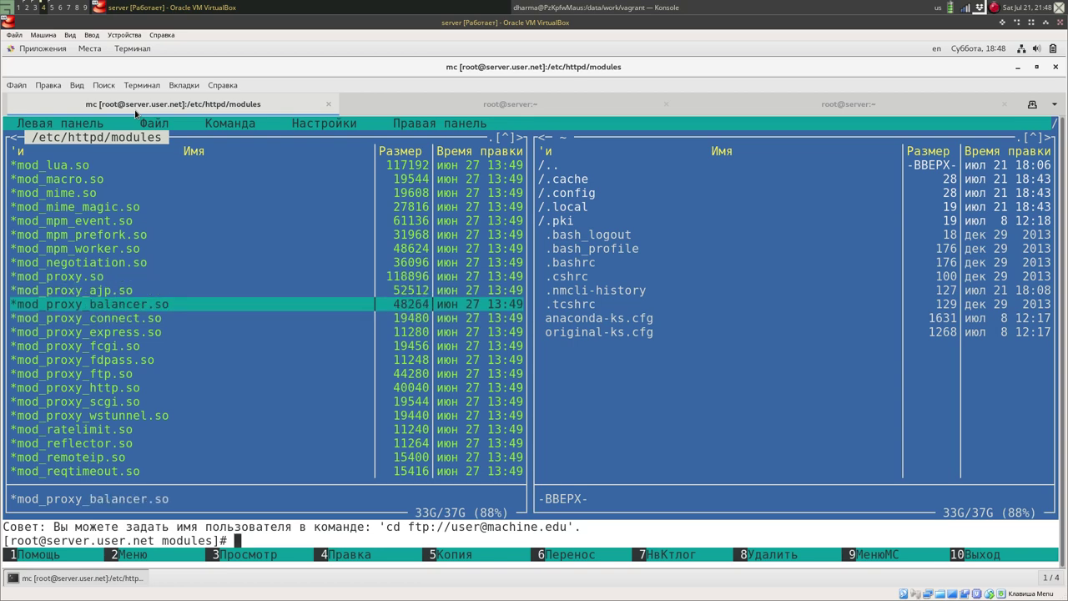
key("Up")
key("Up")
key("Up")
key("Up")
key("Up")
key("Up")
key("Up")
key("Up")
key("Up")
key("Up")
key("Up")
key("Up")
key("Up")
key("Up")
key("Up")
key("Up")
key("Up")
key("Up")
key("Up")
key("Up")
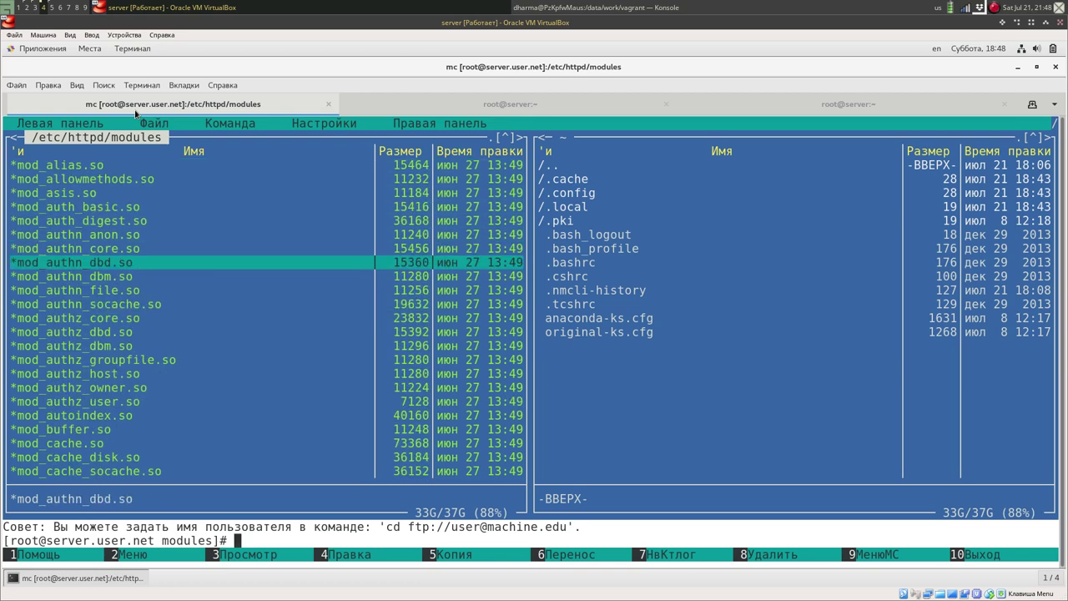
key("Return")
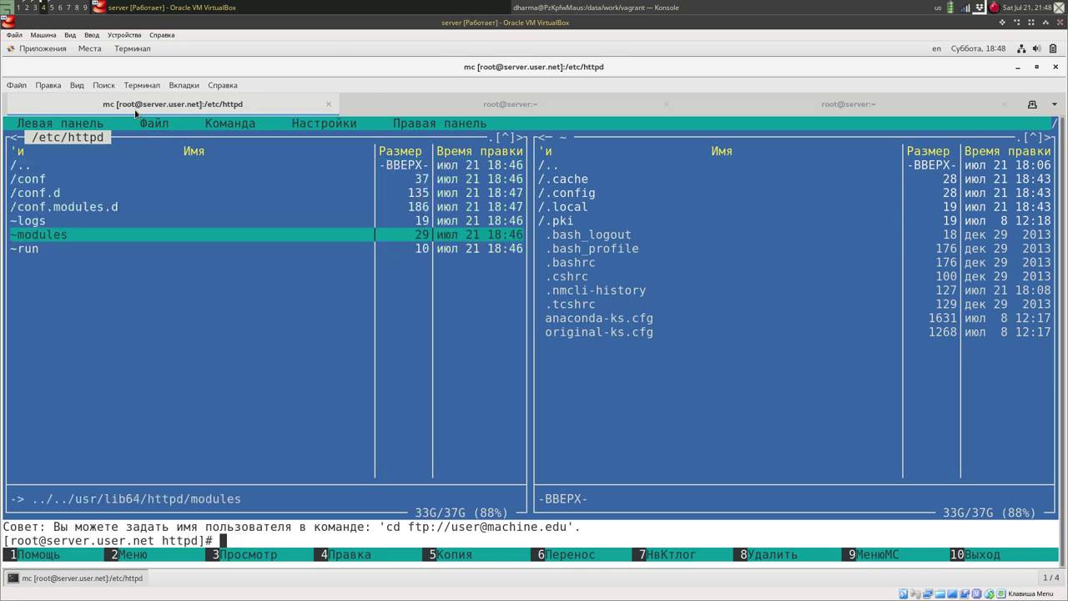
Step: Open the conf.d folder, look over its configuration files, and return to /etc/httpd
key("Up")
key("Up")
key("Up")
key("Return")
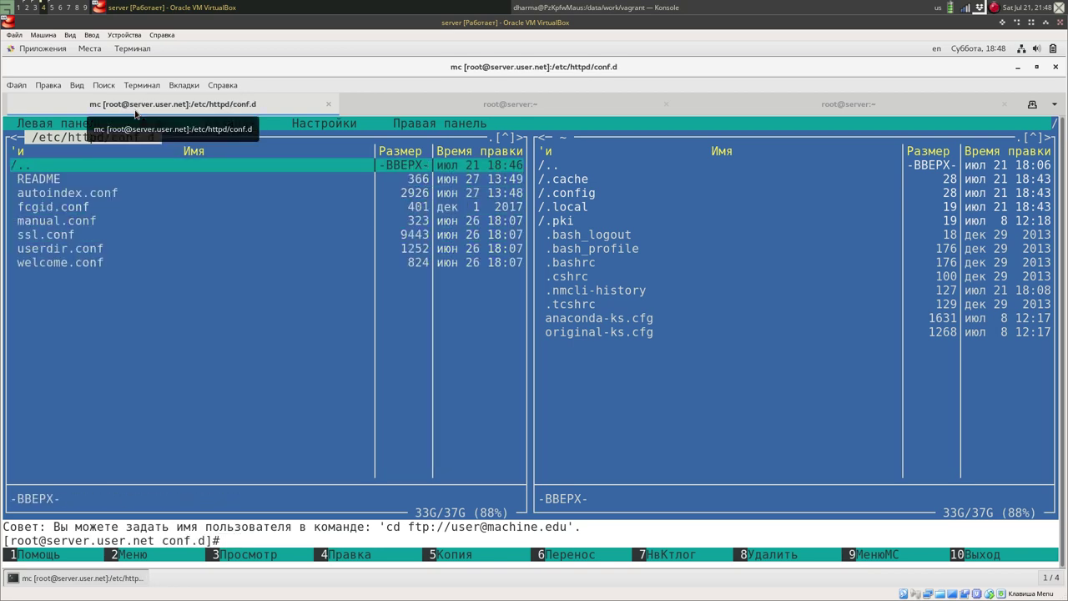
key("Down")
key("Down")
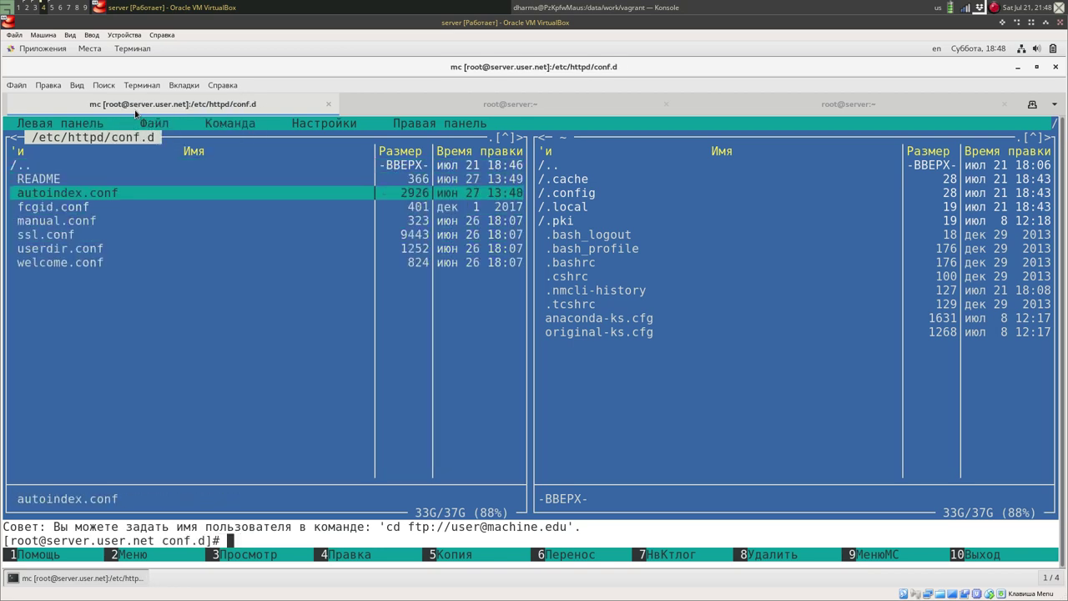
key("Up")
key("Up")
key("Return")
Step: Enter the conf folder in /etc/httpd and open httpd.conf for editing
key("Up")
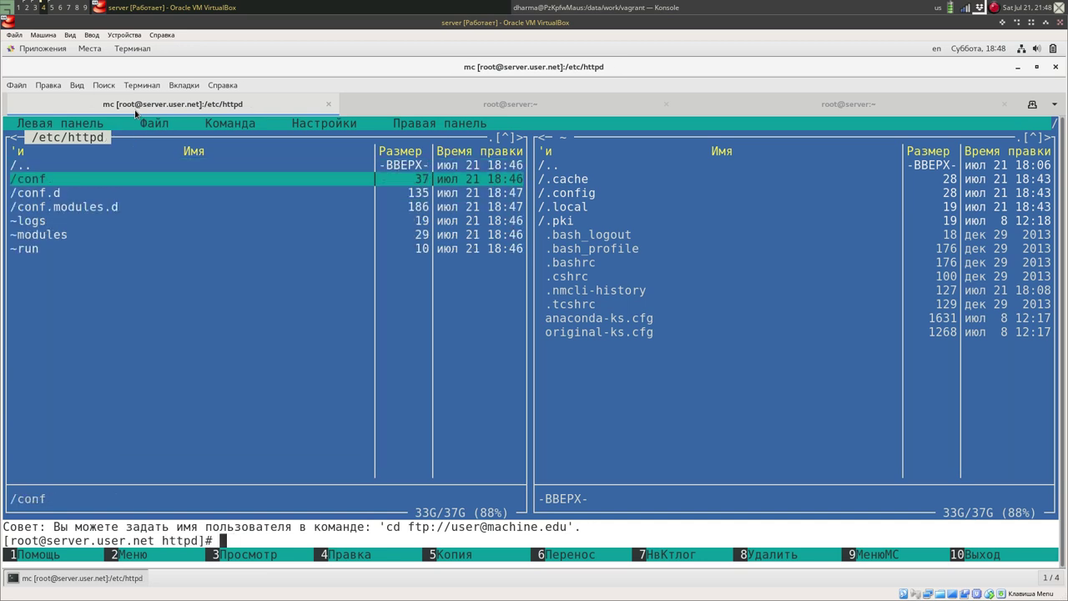
key("Return")
key("Down")
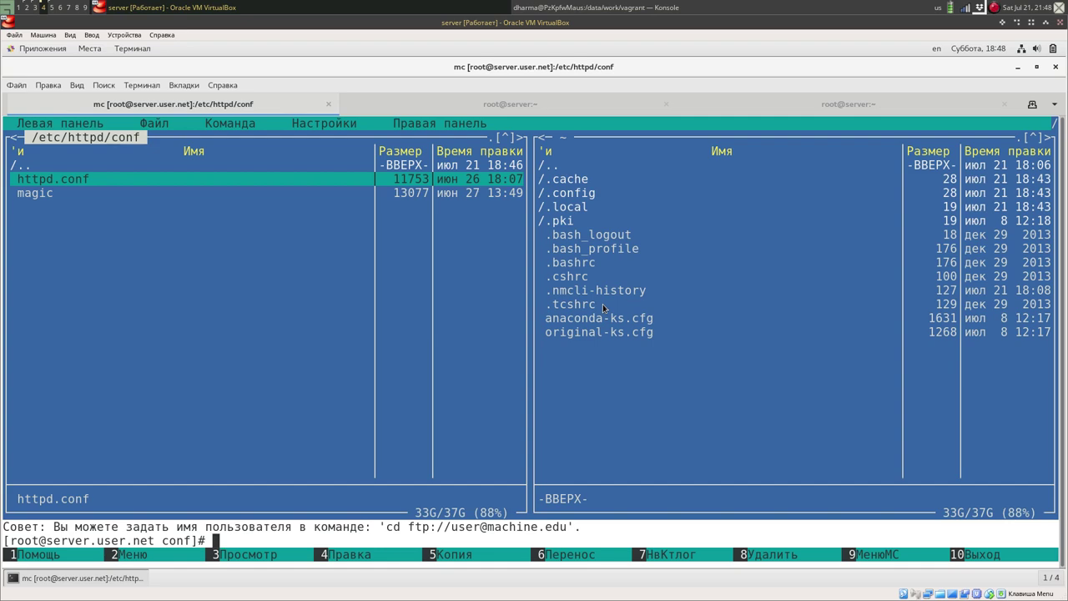
key("F4")
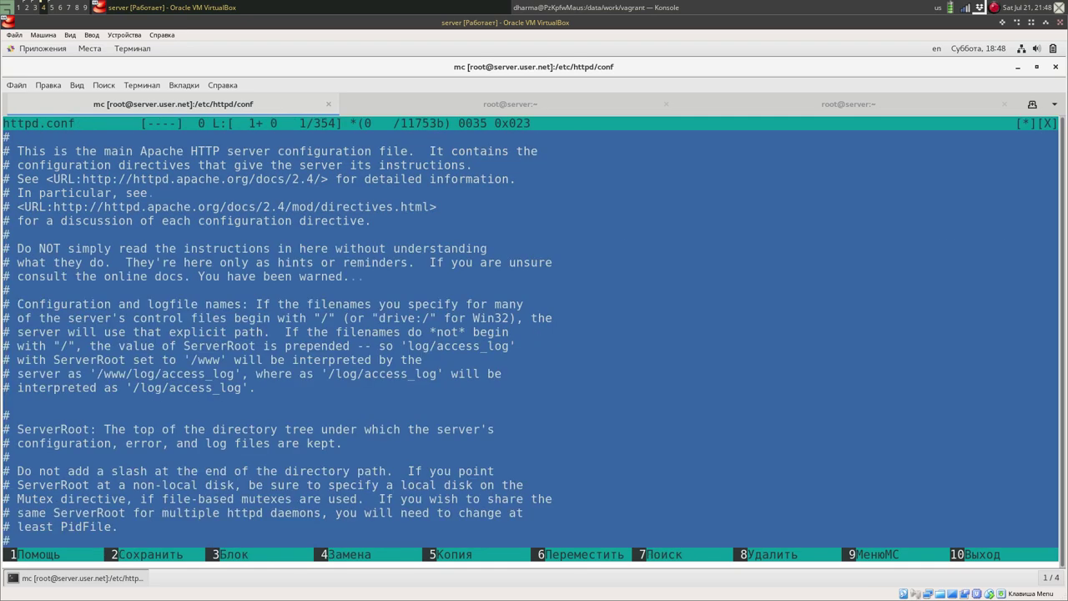
Step: Read through httpd.conf from its opening comments down to the Dynamic Shared Object (DSO) Support section
key("Right")
key("Down")
key("Down")
key("Down")
key("Down")
key("Down")
key("Down")
key("Down")
key("Down")
key("Down")
key("Down")
key("Down")
key("Down")
key("Down")
key("Down")
key("Down")
key("Down")
key("Down")
key("Left")
key("Down")
key("Down")
key("Down")
key("Down")
key("Down")
key("Down")
key("Down")
key("Down")
key("Down")
key("Down")
key("Down")
key("Down")
key("Down")
key("Down")
key("Down")
key("Down")
key("Down")
key("Down")
key("Down")
key("Down")
Step: Go back up in httpd.conf to examine the ServerRoot directive
key("Up")
key("Up")
key("Up")
key("Up")
key("Up")
key("Up")
key("Up")
key("Up")
key("Up")
key("Up")
key("Up")
key("Up")
key("Up")
key("Up")
key("Up")
key("Up")
key("Up")
key("Up")
key("Up")
key("Up")
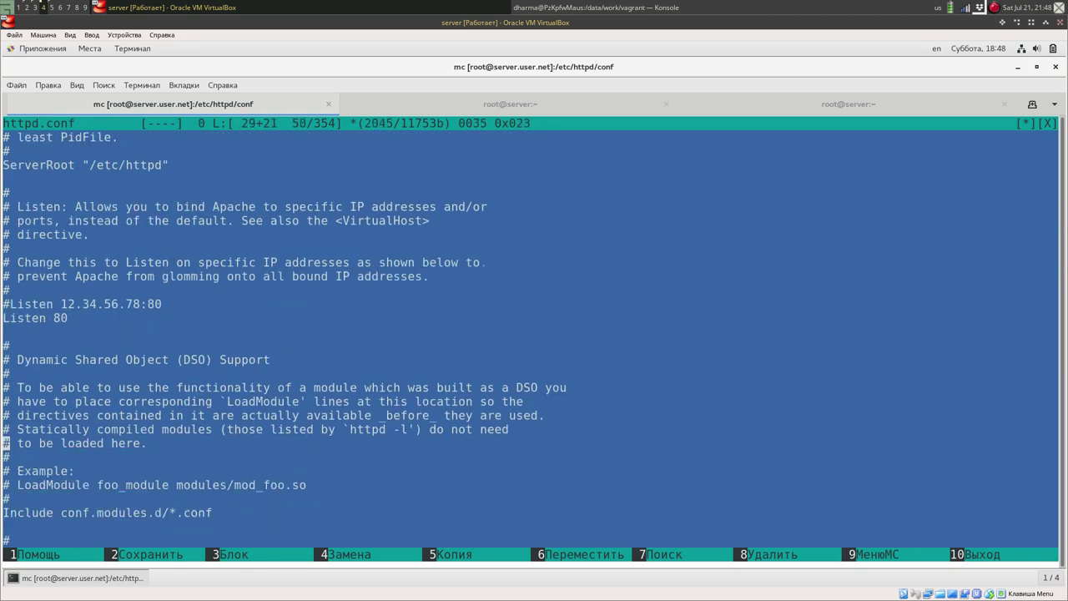
key("Down")
key("Down")
key("Down")
key("Down")
key("Down")
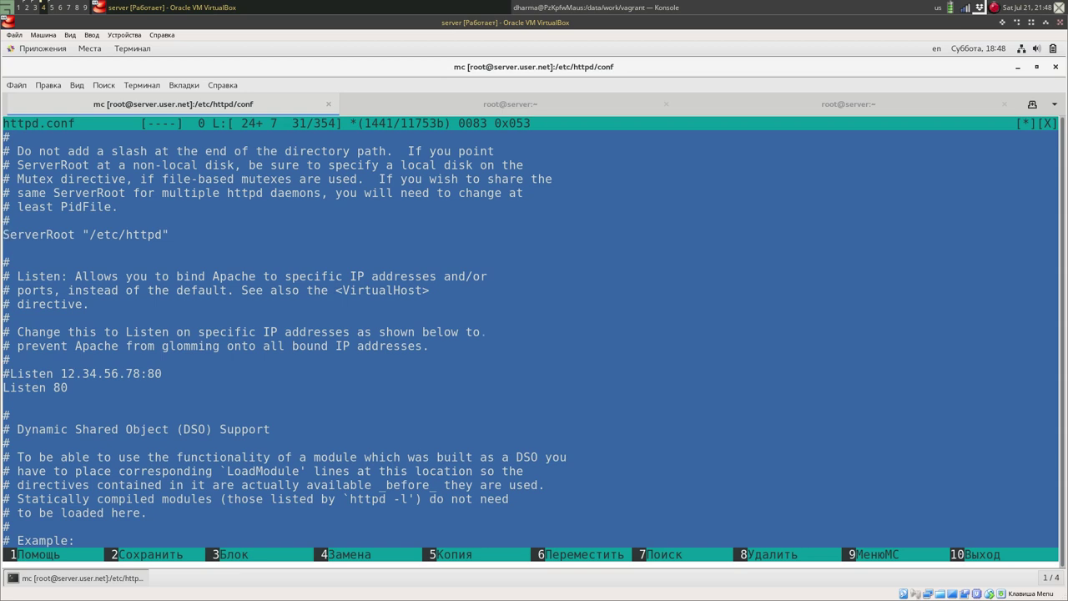
Step: Examine the Listen directives and the DSO Support comments in httpd.conf down to the LoadModule example
key("Down")
key("Down")
key("Down")
key("Down")
key("Down")
key("Down")
key("Down")
key("Down")
key("Down")
key("Down")
key("Down")
key("Right")
key("Right")
key("Right")
key("Down")
key("Down")
key("Down")
key("Down")
key("Down")
key("Down")
key("Down")
key("Down")
key("Down")
key("Down")
key("Down")
key("Down")
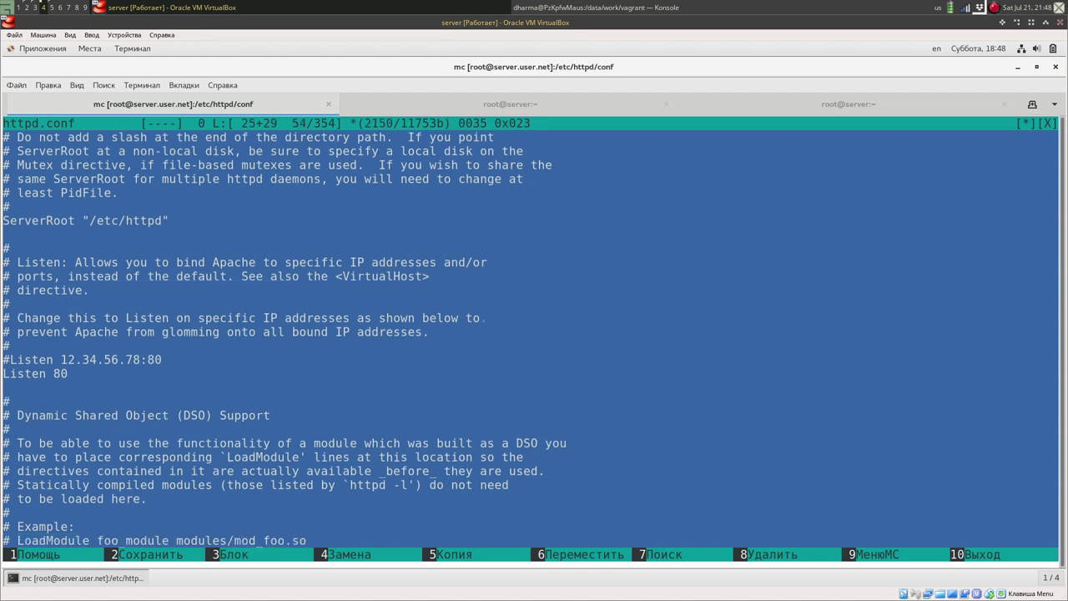
key("Down")
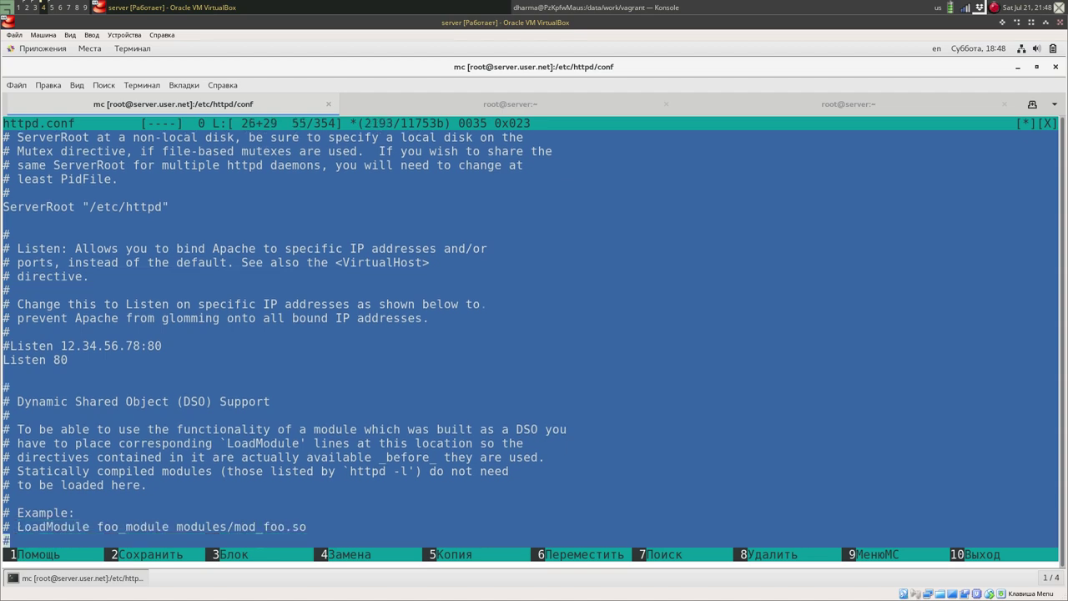
Step: Examine the Include conf.modules.d/*.conf line and the User and Group directives in httpd.conf
key("Down")
key("Down")
key("Down")
key("Down")
key("Down")
key("Down")
key("Down")
key("Down")
key("Down")
key("Down")
key("Down")
key("Down")
key("Down")
key("Down")
key("Down")
key("Down")
key("Down")
key("Down")
key("Down")
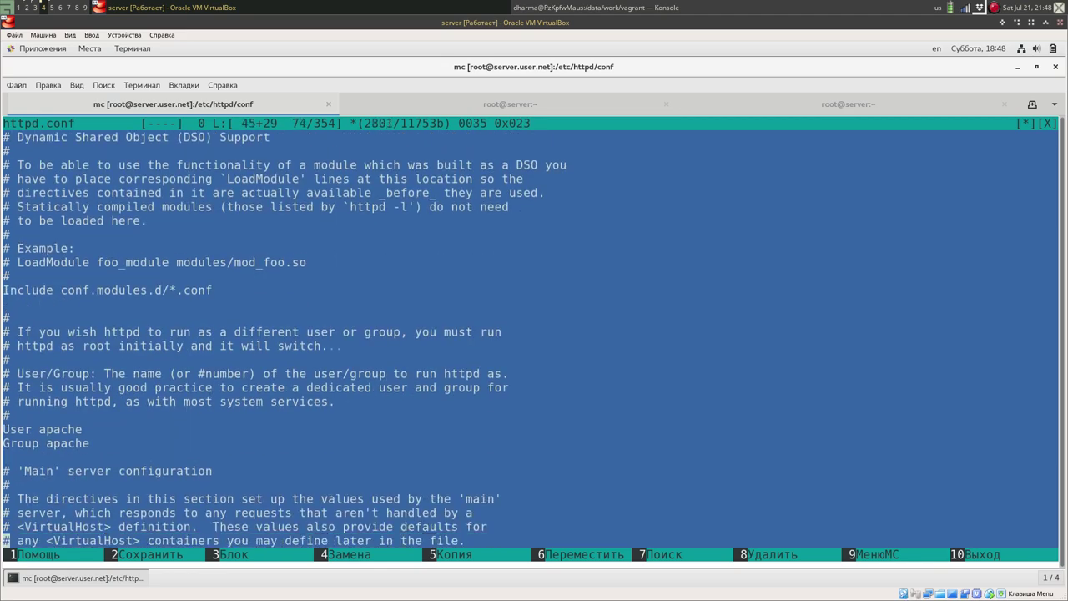
key("Up")
key("Up")
key("Up")
key("Up")
key("Up")
key("Up")
key("Up")
key("Up")
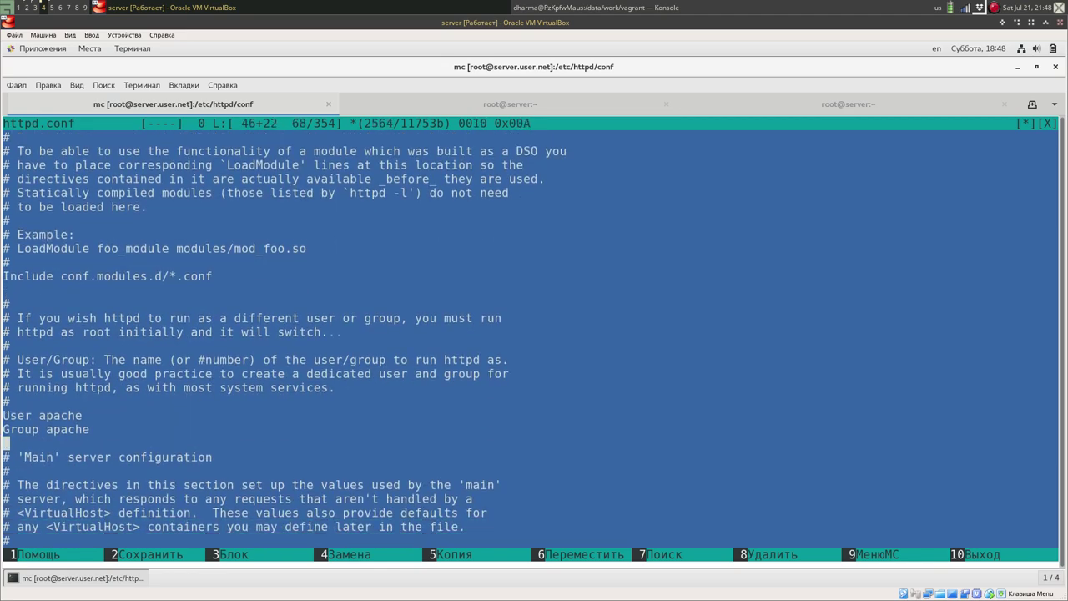
Step: Read the 'Main' server configuration comments in httpd.conf down through the ServerAdmin and ServerName sections
key("Down")
key("Down")
key("Down")
key("Down")
key("Down")
key("Down")
key("Down")
key("Down")
key("Down")
key("Down")
key("Down")
key("Down")
key("Down")
key("Down")
key("Down")
key("Down")
key("Down")
key("Down")
key("Down")
key("Down")
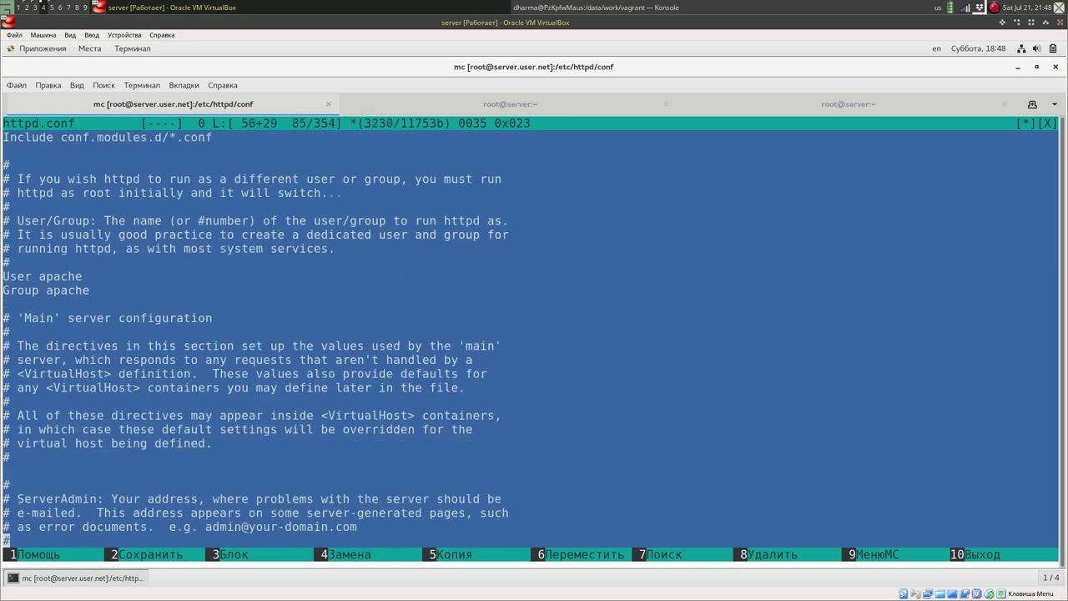
key("Down")
key("Down")
key("Down")
key("Down")
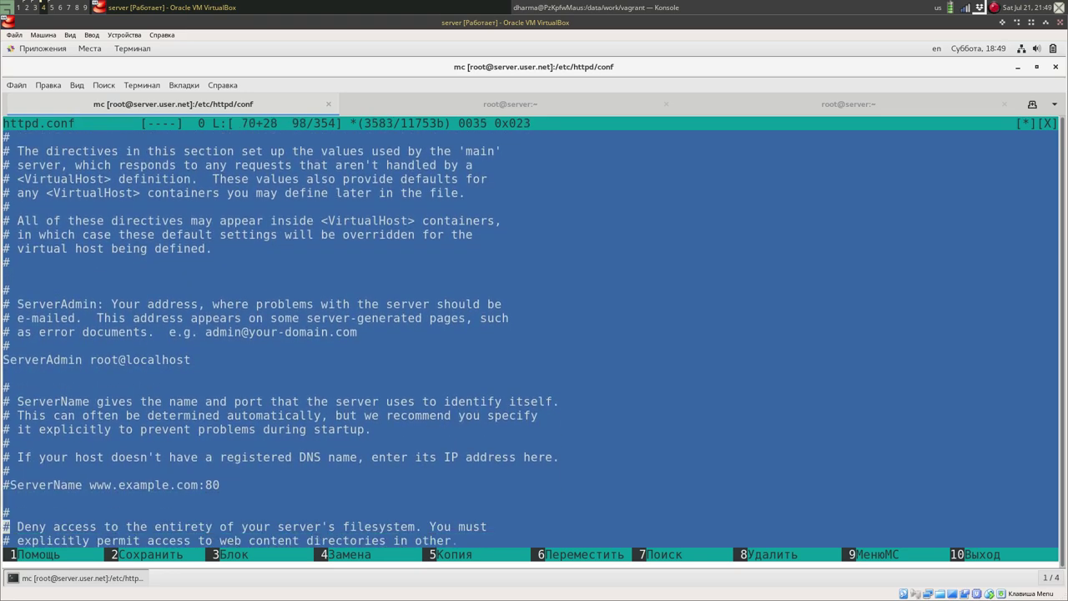
Step: Go back to the ServerAdmin section and examine its comment with the example administrator e-mail address
key("Up")
key("Up")
key("Up")
key("Up")
key("Up")
key("Up")
key("Up")
key("Up")
key("Up")
key("Up")
key("Up")
key("Up")
key("Right")
key("Right")
key("Right")
key("Right")
key("Right")
key("Right")
key("Right")
key("Right")
key("Right")
key("Right")
key("Right")
key("Right")
key("Left")
left_click(353, 331)
Step: Examine the ServerName directive and continue to the start of the comment line about explicitly permitting access to web content directories
key("Down")
key("Down")
key("Down")
key("Down")
key("Down")
key("Down")
key("Down")
key("Down")
key("Down")
key("Down")
key("Down")
key("Down")
key("Down")
key("Down")
key("Down")
key("Left")
key("Left")
key("Left")
key("Left")
key("Left")
key("Left")
key("Left")
key("Left")
key("Left")
key("Left")
key("Left")
key("Left")
key("Left")
key("Left")
key("Left")
key("Left")
key("Left")
key("Left")
key("Left")
key("Left")
key("Left")
key("Left")
key("Left")
key("Left")
key("Left")
key("Left")
key("Left")
key("Left")
key("Left")
key("Left")
key("Left")
key("Left")
key("Left")
key("Left")
key("Left")
key("Left")
key("Left")
key("Left")
key("Left")
key("Left")
key("Left")
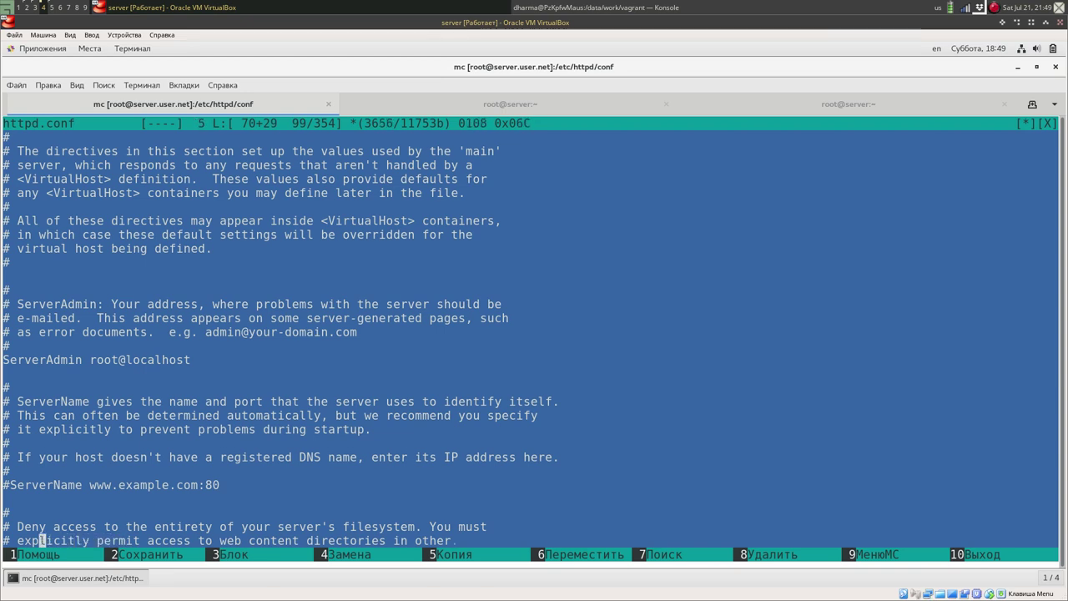
key("Left")
key("Left")
key("Left")
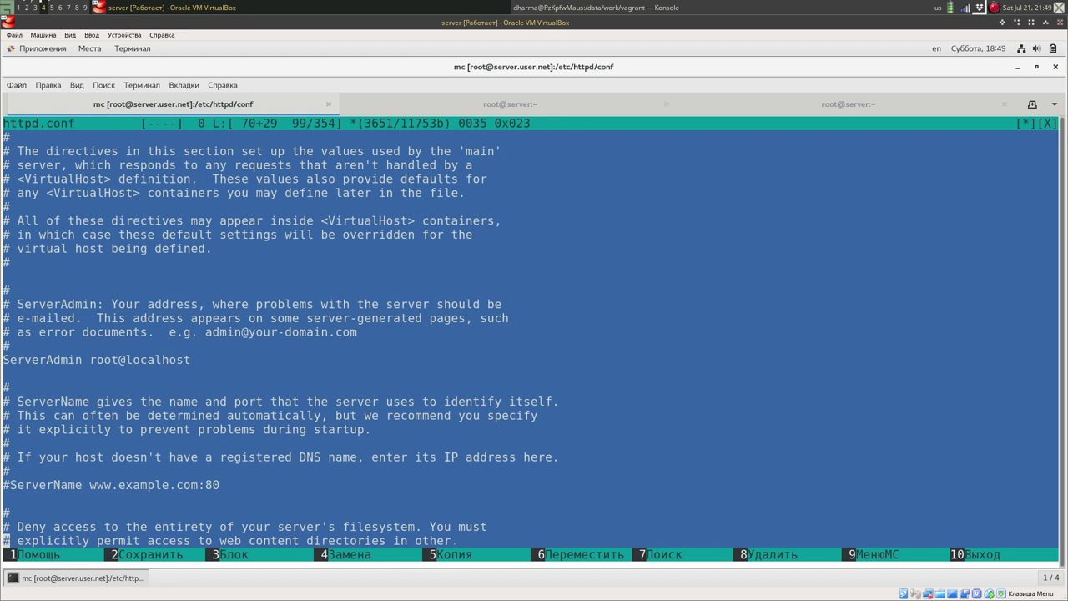
Step: Examine the <Directory /> access block and the note below it about specifically enabling features
key("Down")
key("Down")
key("Down")
key("Down")
key("Down")
key("Down")
key("Down")
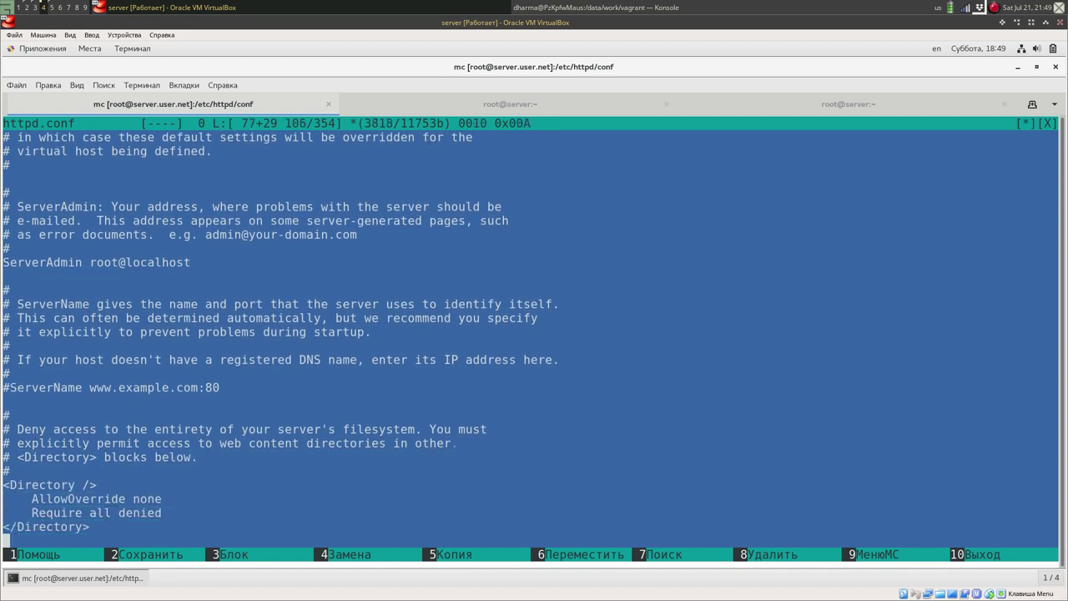
key("Down")
key("Down")
key("Down")
key("Down")
key("Down")
key("Down")
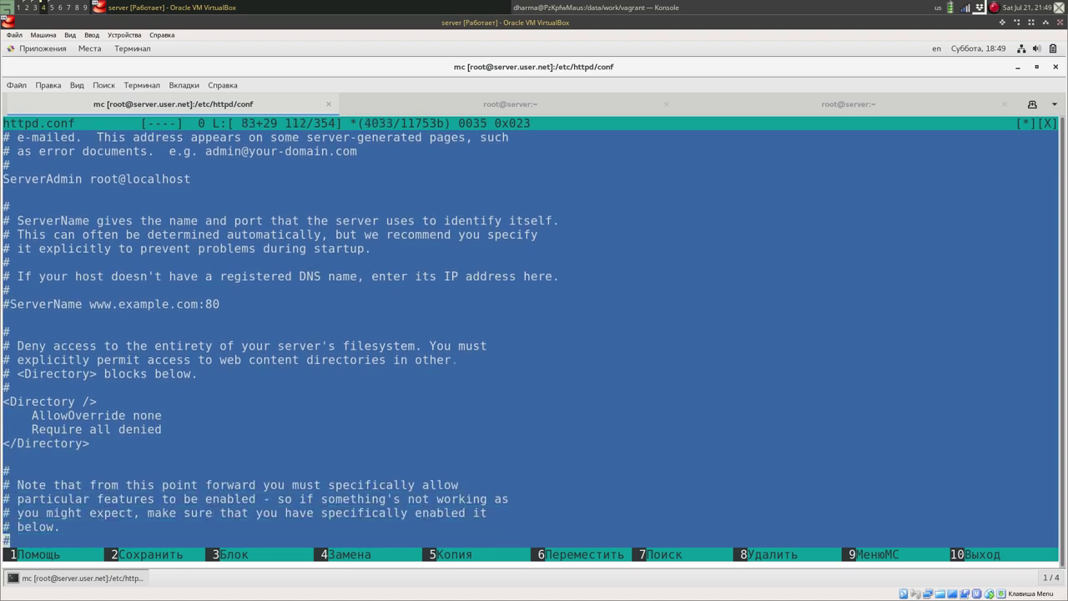
key("Down")
key("Down")
key("Down")
key("Down")
key("Down")
key("Down")
key("Down")
key("Down")
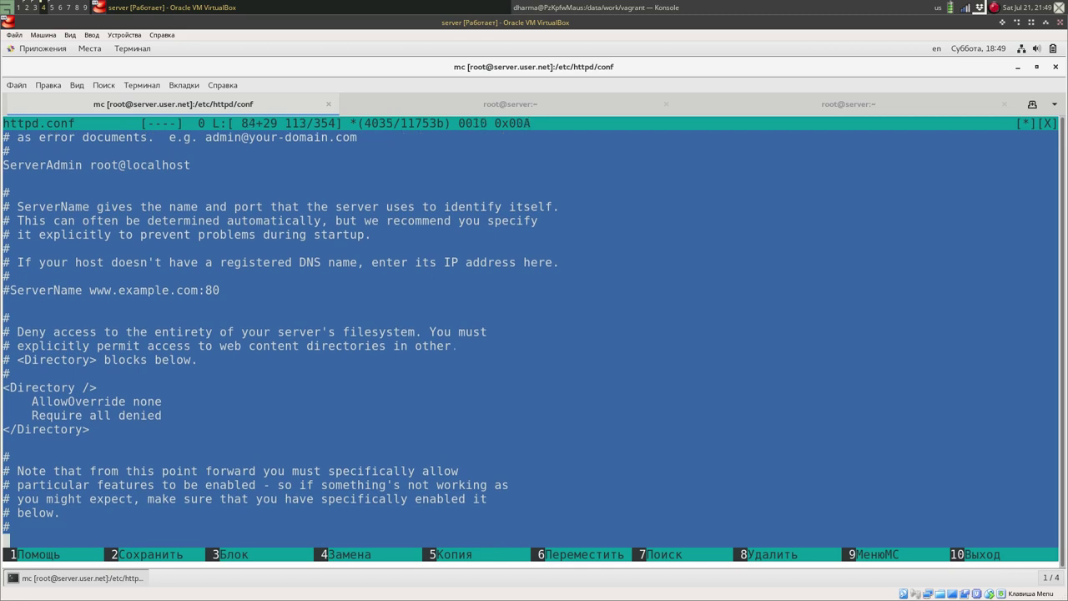
Step: Move on to the DocumentRoot section of httpd.conf and examine the directive that sets the served directory
key("Down")
key("Down")
key("Down")
key("Down")
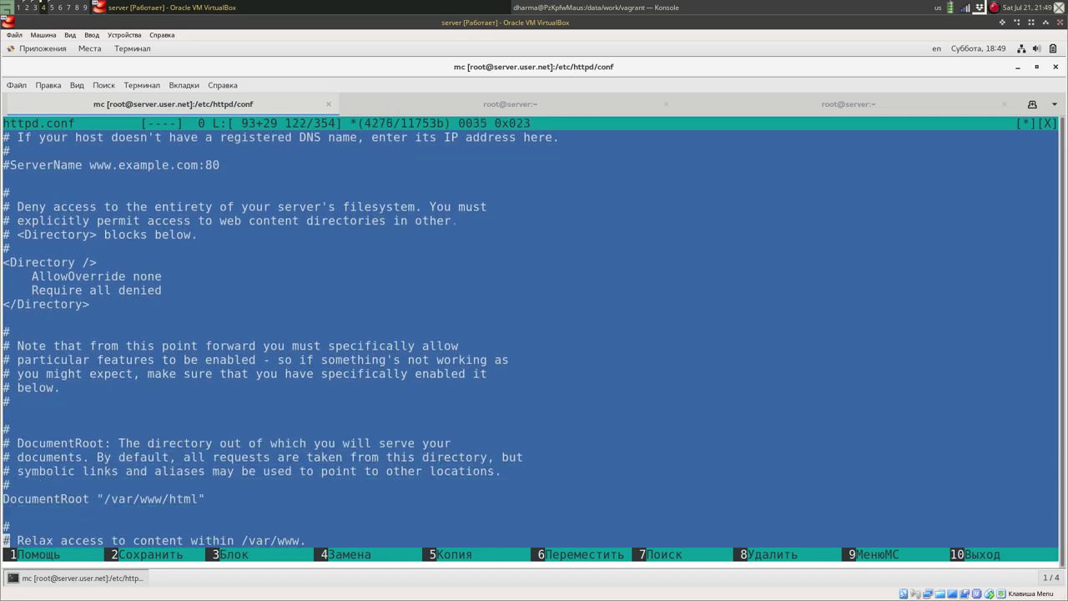
key("Up")
key("Up")
key("Up")
key("Up")
key("Up")
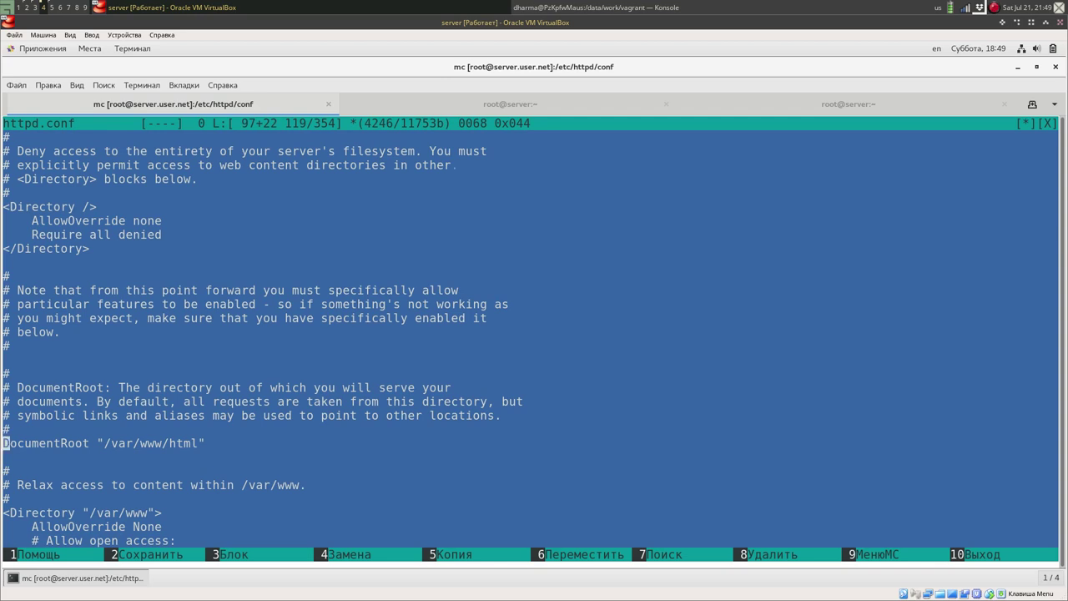
Step: Examine the <Directory "/var/www"> access block and continue to the start of the <Directory "/var/www/html"> block
key("Down")
key("Down")
key("Down")
key("Down")
key("Down")
key("Down")
key("Down")
key("Down")
key("Down")
key("Down")
key("Down")
key("Down")
key("Down")
key("Down")
key("Down")
key("Down")
key("Down")
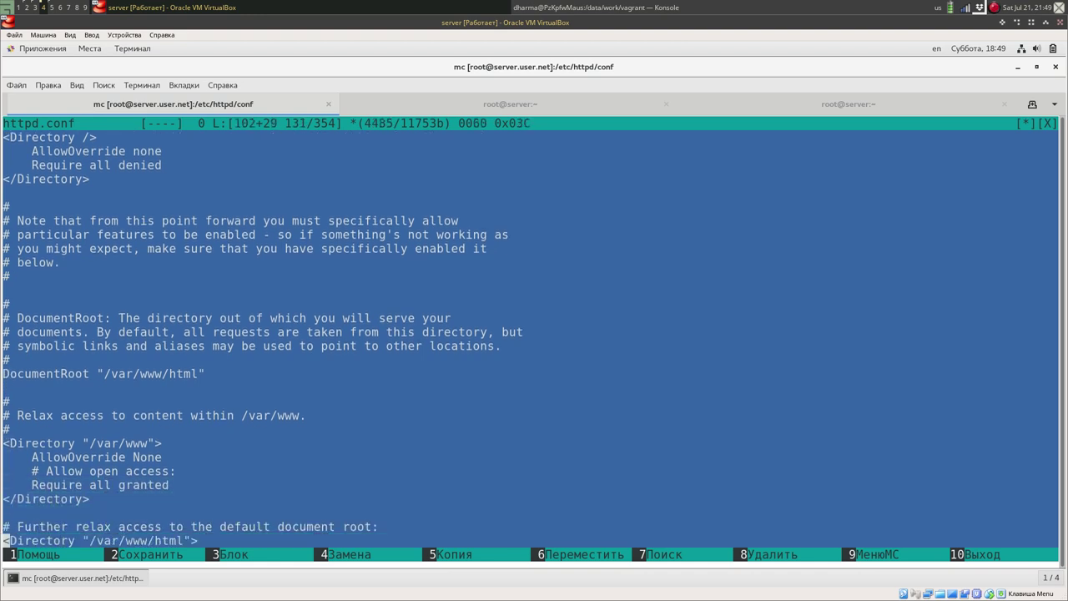
key("Down")
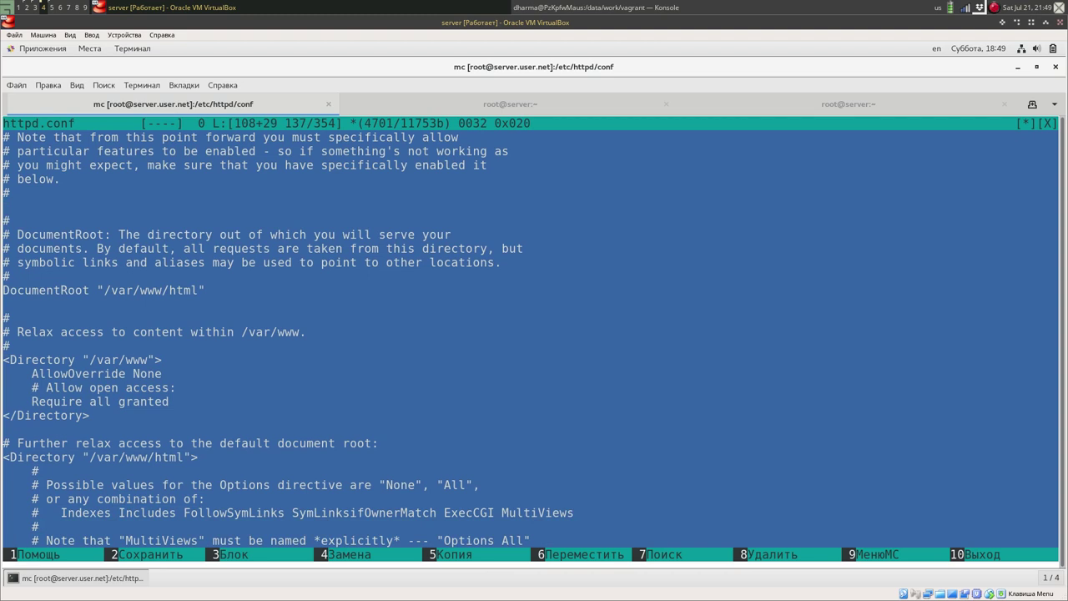
Step: Read the Options and AllowOverride directives with their comments inside the <Directory "/var/www/html"> block
key("Down")
key("Down")
key("Down")
key("Down")
key("Down")
key("Down")
key("Down")
key("Down")
key("Down")
key("Down")
key("Down")
key("Down")
key("Down")
key("Down")
key("Down")
key("Down")
key("Down")
key("Down")
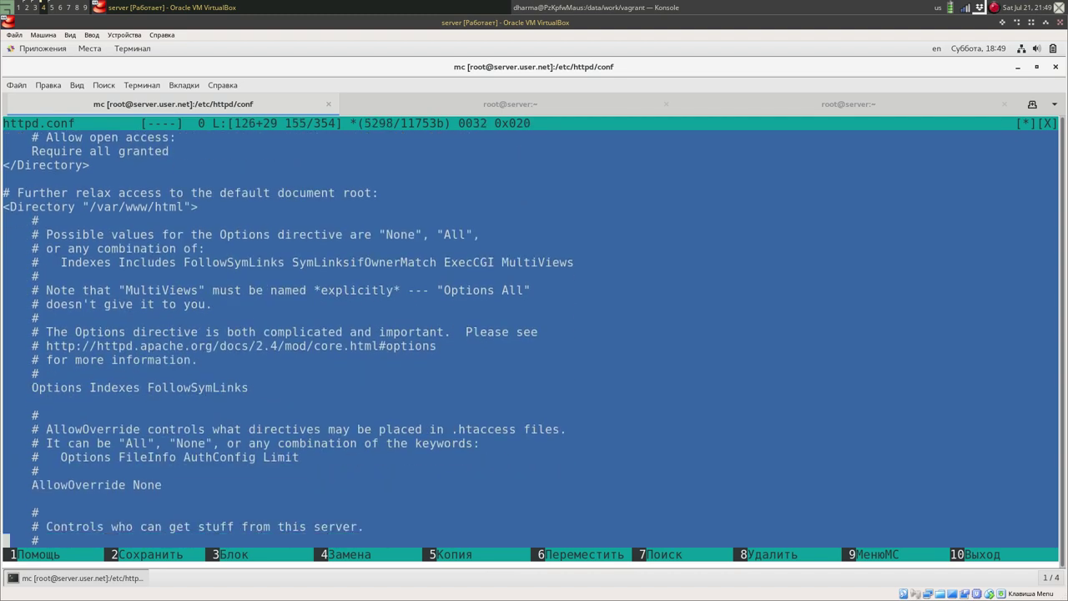
Step: Examine the access control rule that closes the /var/www/html block and continue to the DirectoryIndex comment
key("Down")
key("Down")
key("Down")
key("Down")
key("Down")
key("Down")
key("Down")
key("Down")
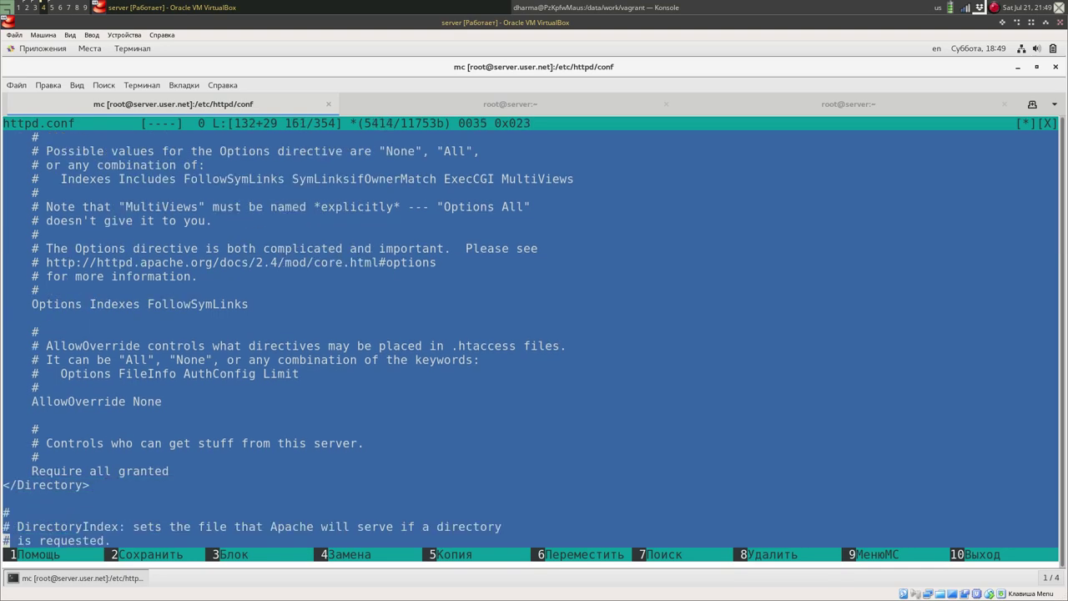
Step: Examine the DirectoryIndex setting in the dir_module block and the comment about hiding .htaccess and .htpasswd files
key("Down")
key("Down")
key("Down")
key("Down")
key("Down")
key("Down")
key("Down")
key("Down")
key("Down")
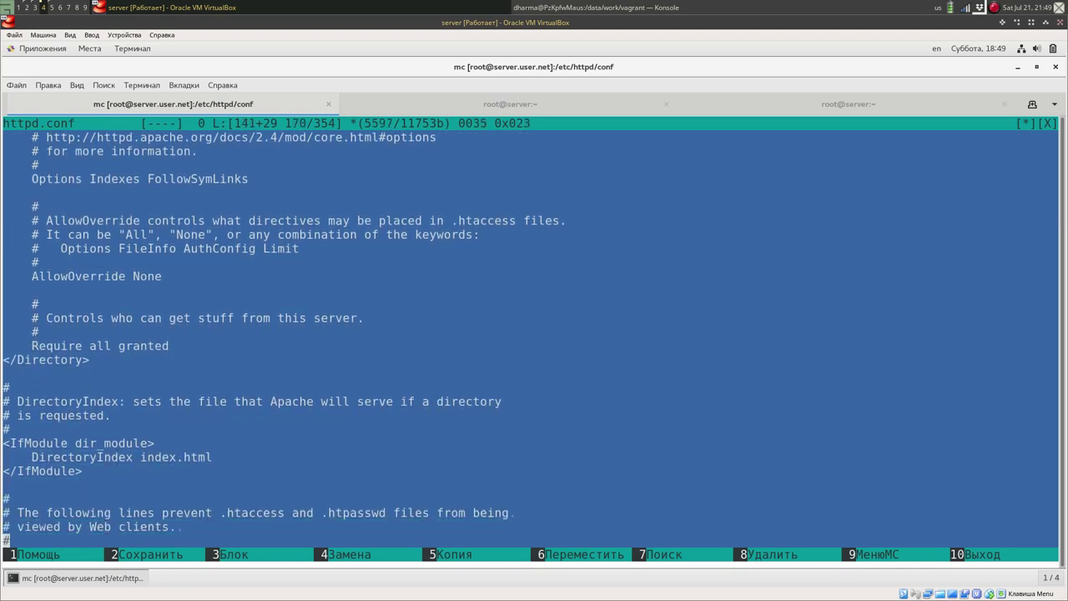
Step: Read the <Files ".ht*"> block and the ErrorLog section, down to the LogLevel comment
key("Down")
key("Down")
key("Down")
key("Down")
key("Down")
key("Down")
key("Down")
key("Down")
key("Down")
key("Down")
key("Down")
key("Down")
key("Down")
key("Down")
key("Down")
key("Down")
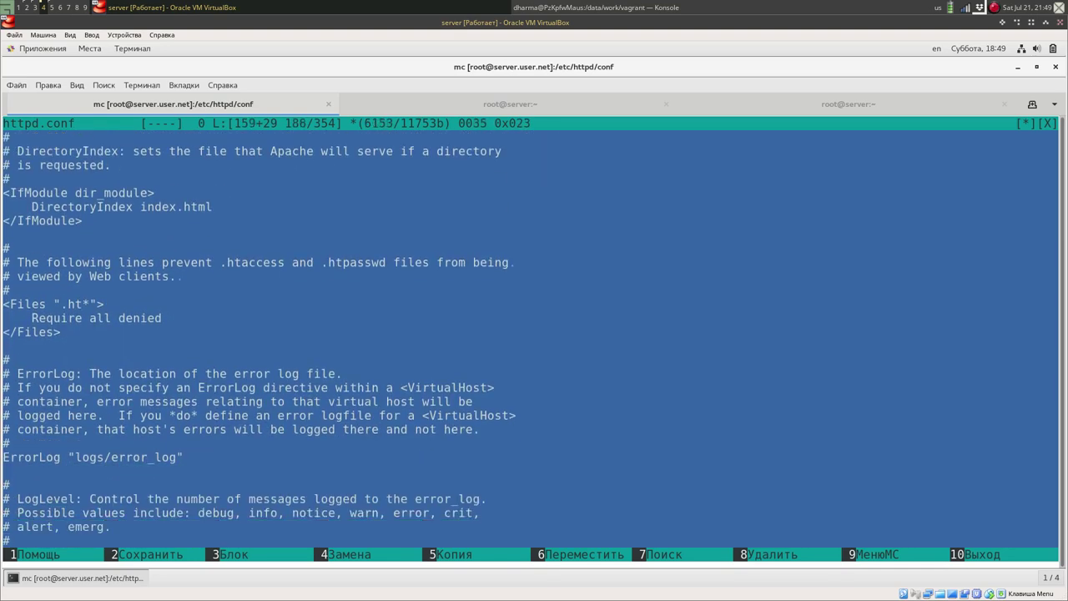
Step: Examine the LogLevel directive and the LogFormat definitions in the log_config_module block, down to the access log comments
key("Down")
key("Down")
key("Down")
key("Down")
key("Down")
key("Down")
key("Down")
key("Down")
key("Down")
key("Down")
key("Down")
key("Down")
key("Down")
key("Down")
key("Down")
key("Down")
key("Down")
key("Down")
key("Down")
key("Down")
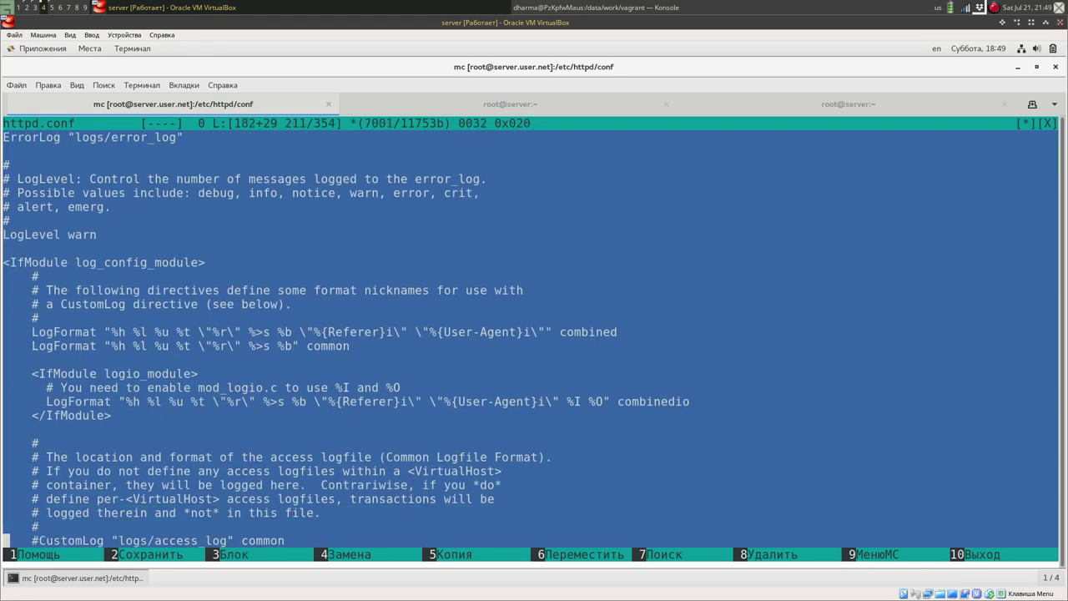
Step: Read the CustomLog directives and the Redirect and Alias comments at the start of the alias_module block
key("Down")
key("Down")
key("Down")
key("Down")
key("Down")
key("Down")
key("Down")
key("Down")
key("Down")
key("Down")
key("Down")
key("Down")
key("Down")
key("Down")
key("Down")
key("Down")
key("Down")
key("Down")
key("Down")
key("Down")
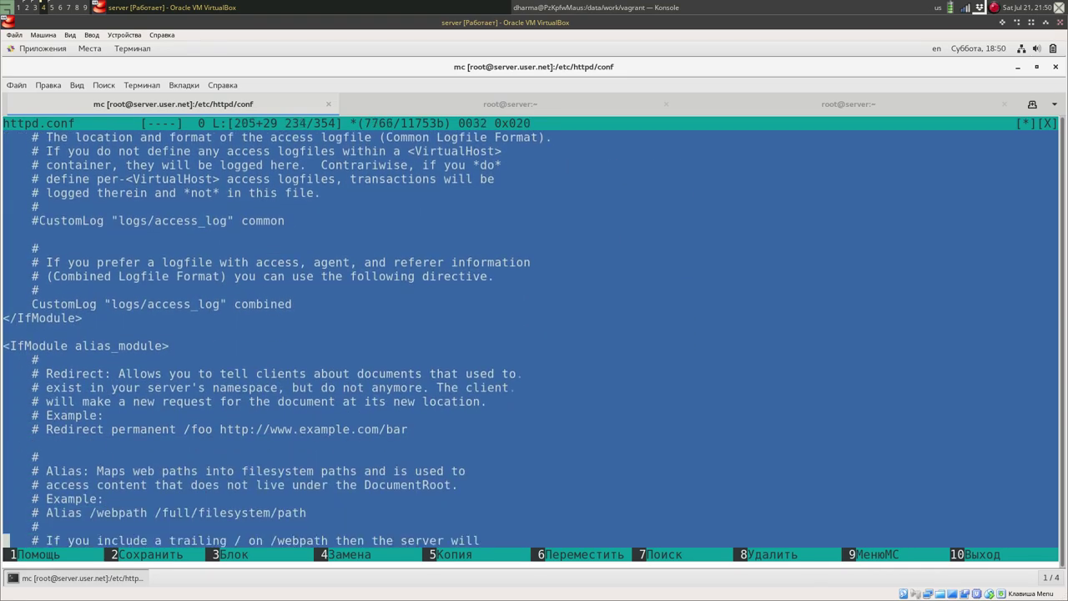
Step: Examine the rest of the Alias notes and the ScriptAlias directive, down to the <Directory "/var/www/cgi-bin"> block
key("Down")
key("Down")
key("Down")
key("Down")
key("Down")
key("Down")
key("Down")
key("Down")
key("Down")
key("Down")
key("Down")
key("Down")
key("Down")
key("Down")
key("Down")
key("Down")
key("Down")
key("Down")
key("Down")
key("Down")
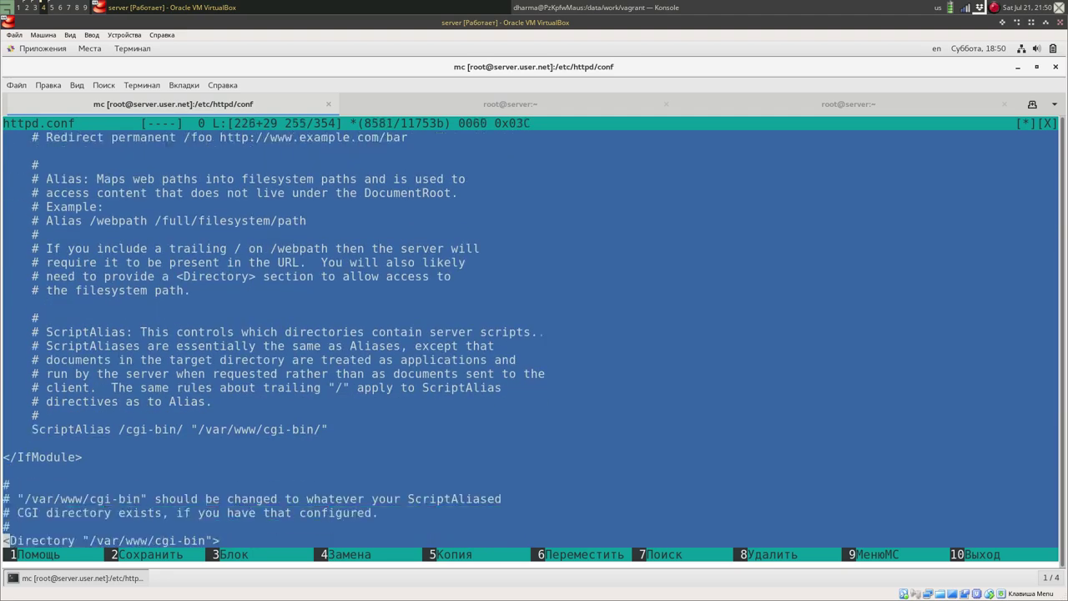
Step: Skim past the cgi-bin block to the AddType, AddHandler and output filter directives at the end of their IfModule block
key("Down")
key("Down")
key("Down")
key("Down")
key("Down")
key("Down")
key("Down")
key("Down")
key("Down")
key("Down")
key("Down")
key("Down")
key("Down")
key("Down")
key("Down")
key("Down")
key("Down")
key("Down")
key("Down")
key("Down")
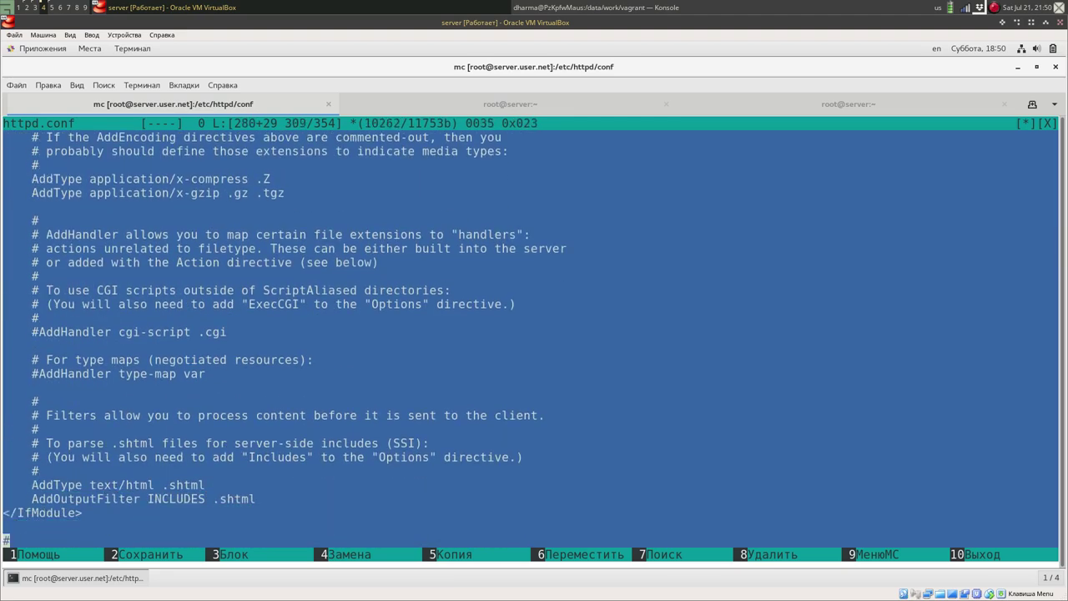
Step: Examine the AddDefaultCharset directive, the mime_magic_module block and the ErrorDocument examples in httpd.conf
key("Down")
key("Down")
key("Down")
key("Down")
key("Down")
key("Down")
key("Down")
key("Down")
key("Down")
key("Down")
key("Down")
key("Down")
key("Down")
key("Down")
key("Down")
key("Down")
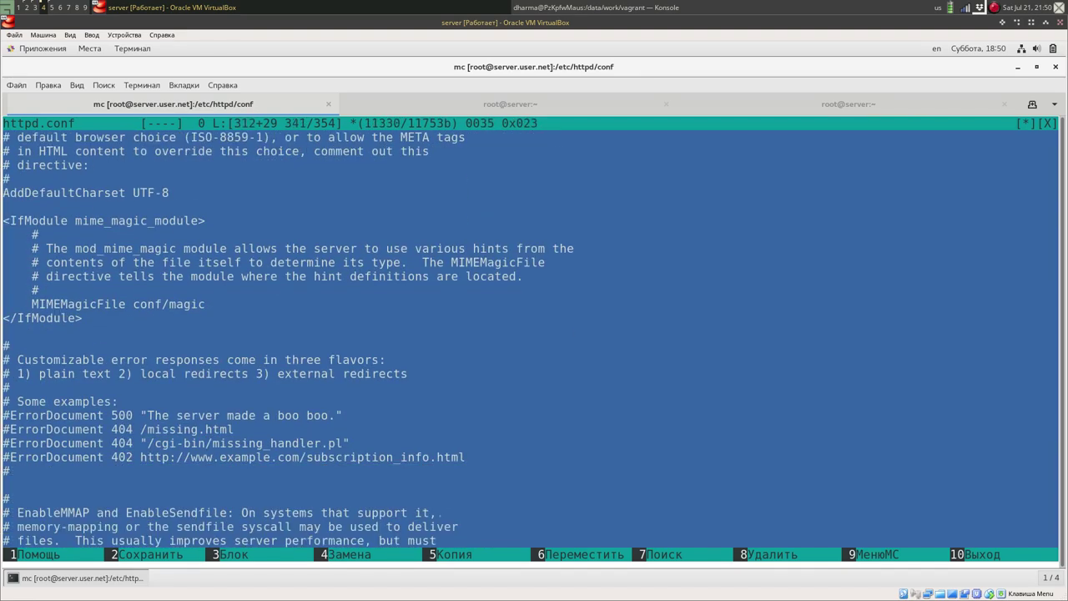
Step: Read the EnableMMAP and EnableSendfile notes and the supplemental configuration section down to the end of httpd.conf
key("Down")
key("Down")
key("Down")
key("Down")
key("Down")
key("Down")
key("Down")
key("Down")
key("Down")
key("Down")
key("Down")
key("Down")
key("Down")
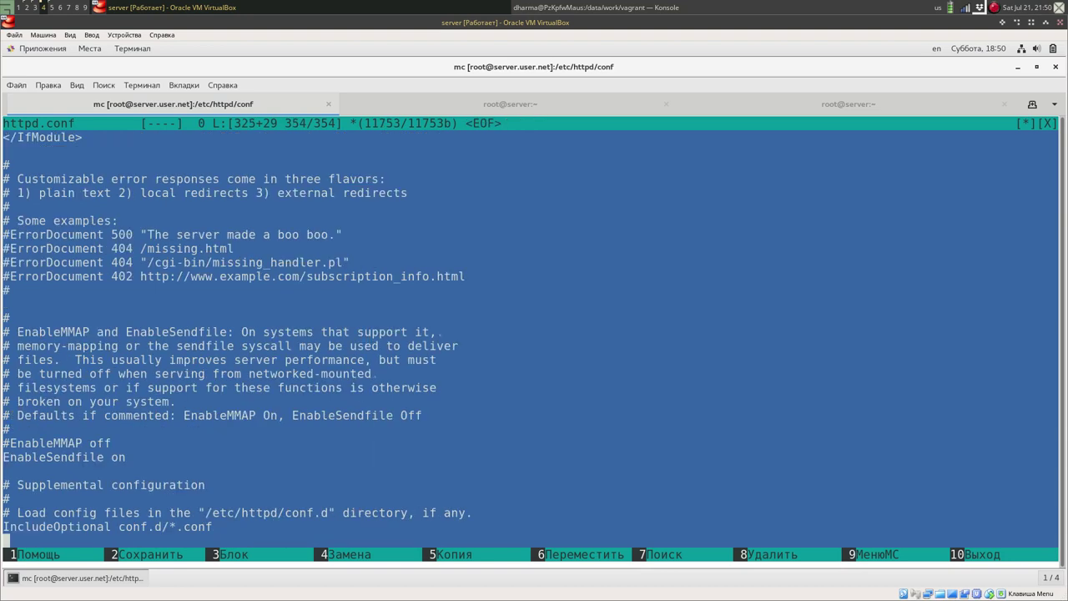
Step: Examine the IncludeOptional conf.d/*.conf line character by character up to its wildcard pattern
key("Up")
key("Right")
key("Right")
key("Right")
key("Right")
key("Right")
key("Right")
key("Right")
key("Right")
key("Right")
key("Right")
key("Right")
key("Right")
key("Right")
key("Right")
key("Right")
key("Right")
key("Right")
key("Right")
key("Right")
key("Right")
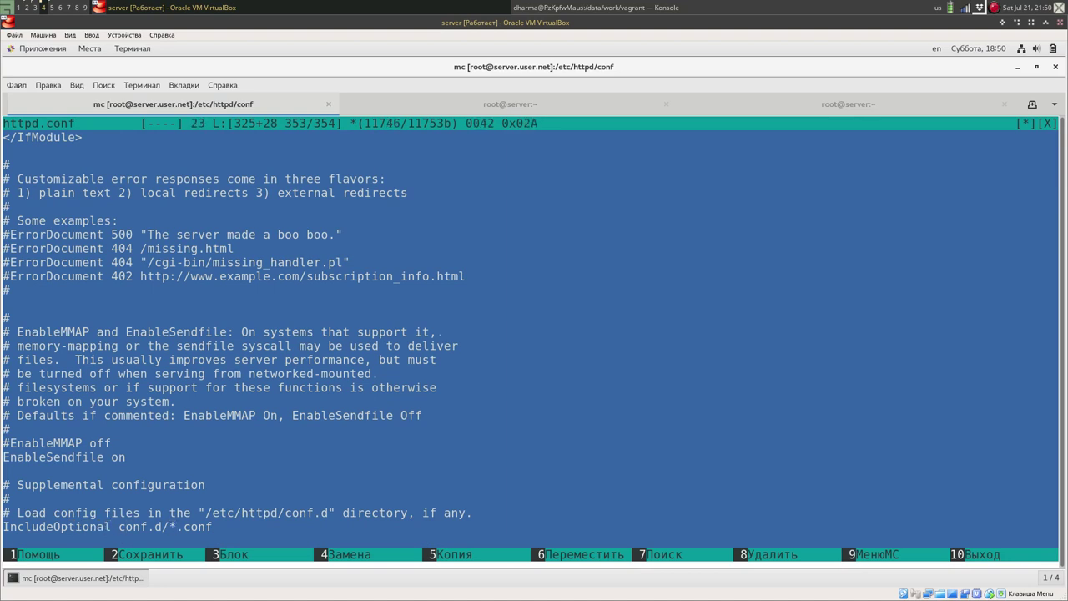
key("Right")
key("Right")
key("Left")
key("Left")
key("Left")
key("Left")
key("Left")
key("Left")
key("Left")
key("Left")
key("Left")
key("Left")
key("Left")
key("Left")
key("Left")
Step: Look back over the directives up to the AddDefaultCharset section, and close httpd.conf without changes
key("Up")
key("Up")
key("Up")
key("Up")
key("Up")
key("Up")
key("Up")
key("Up")
key("Up")
key("Up")
key("Up")
key("Up")
key("Up")
key("Up")
key("Up")
key("Up")
key("Up")
key("Up")
key("Up")
key("Up")
key("Up")
key("Up")
key("Up")
key("Up")
key("Up")
key("Up")
key("Up")
key("Up")
key("Up")
key("Up")
key("Up")
key("Up")
key("Up")
key("Up")
key("Up")
key("Up")
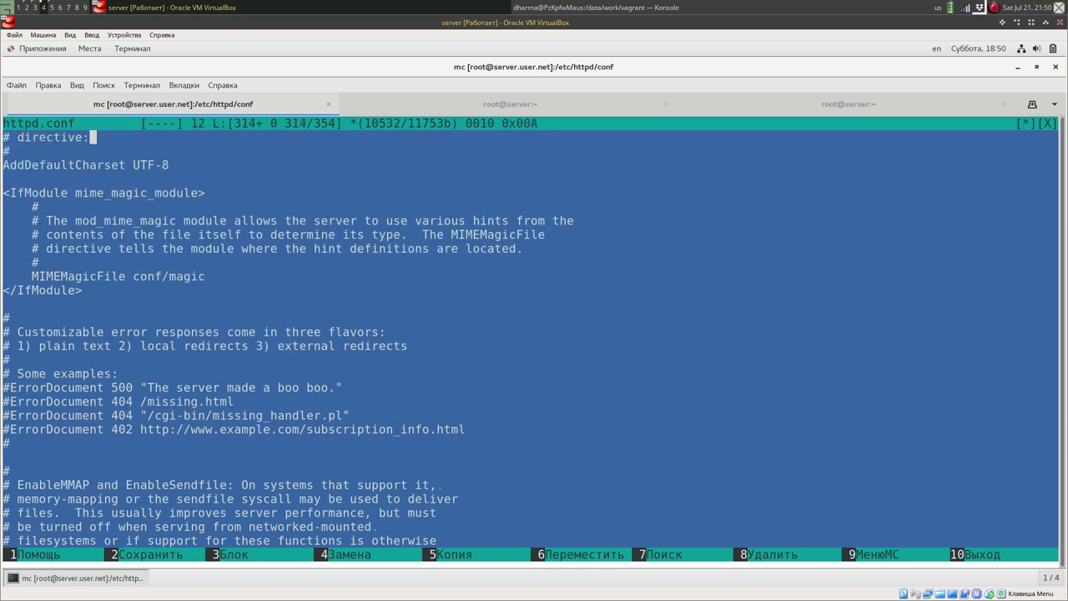
key("Down")
key("Down")
key("Down")
key("Down")
key("F10")
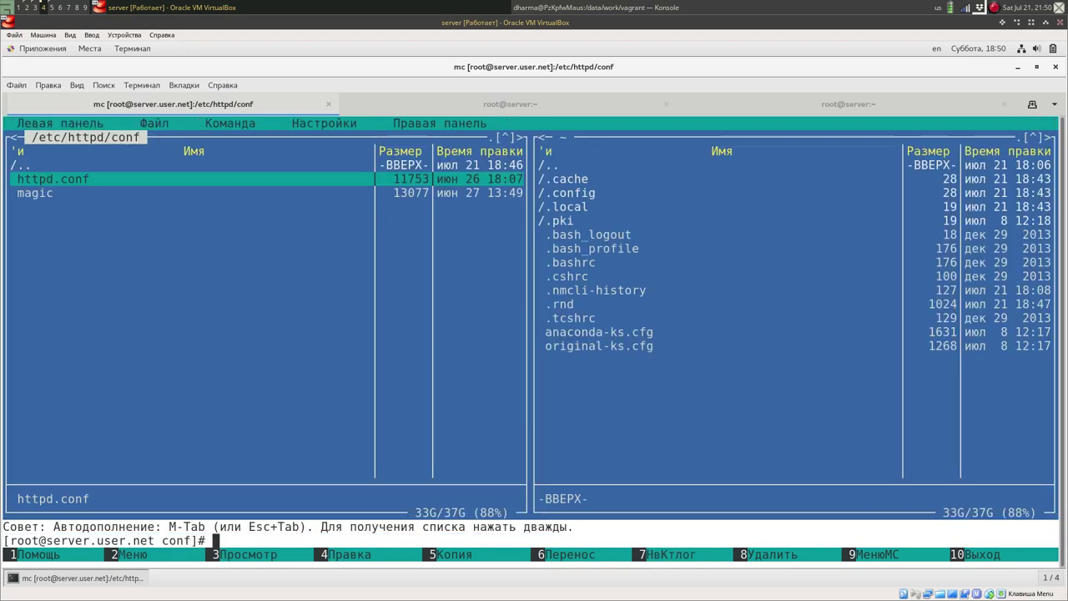
Step: Go up to /etc/httpd and open the conf.d folder to look at its configuration files
key("Up")
key("Return")
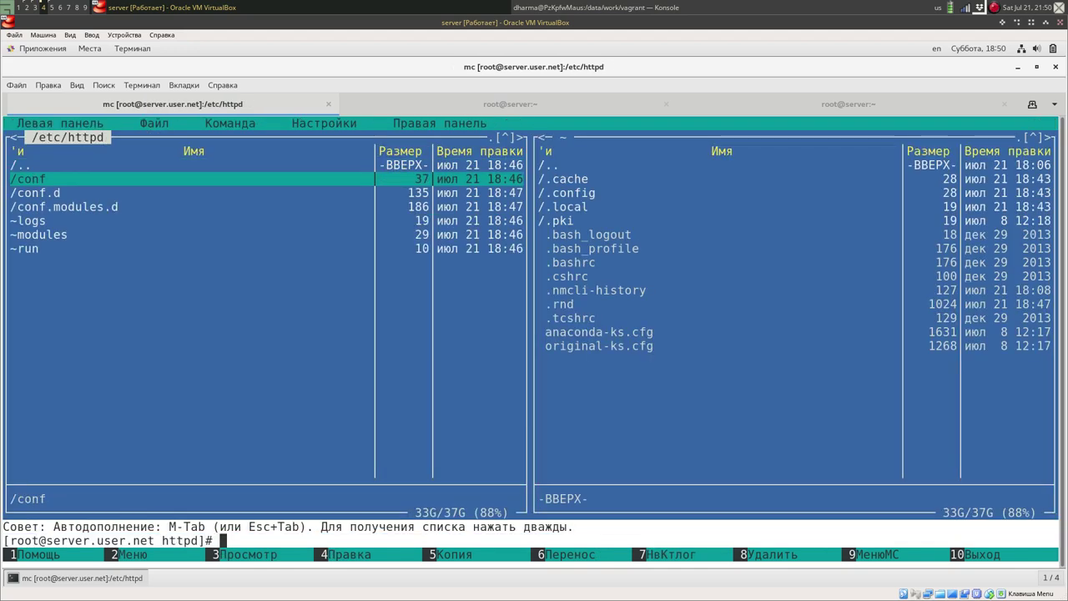
key("Down")
key("Return")
key("Down")
key("Down")
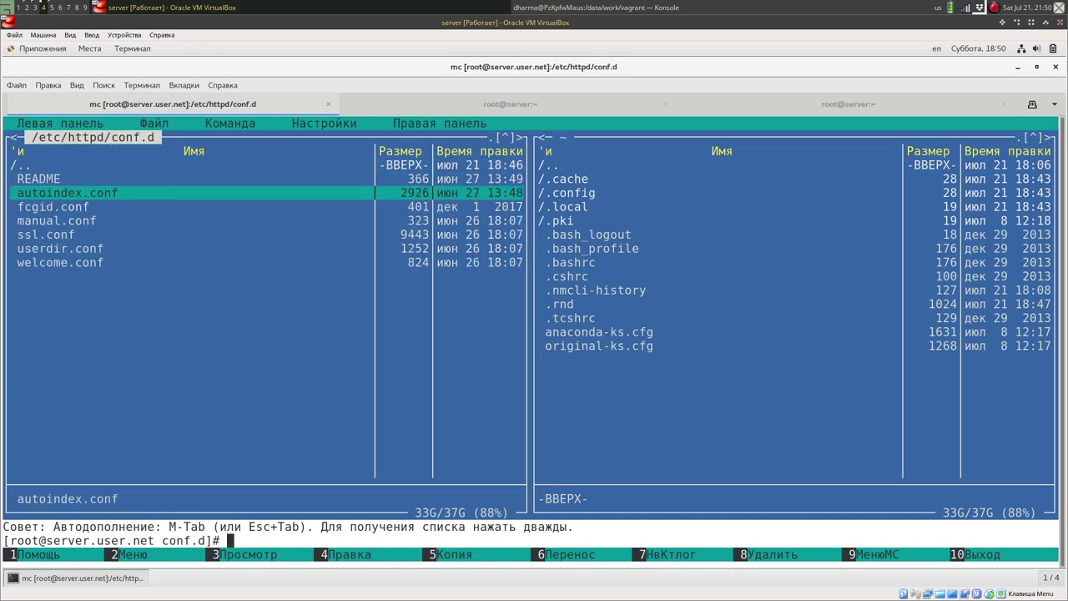
Step: Open welcome.conf from conf.d for editing, read its default Welcome page directives, and close it
key("Down")
key("Down")
key("Down")
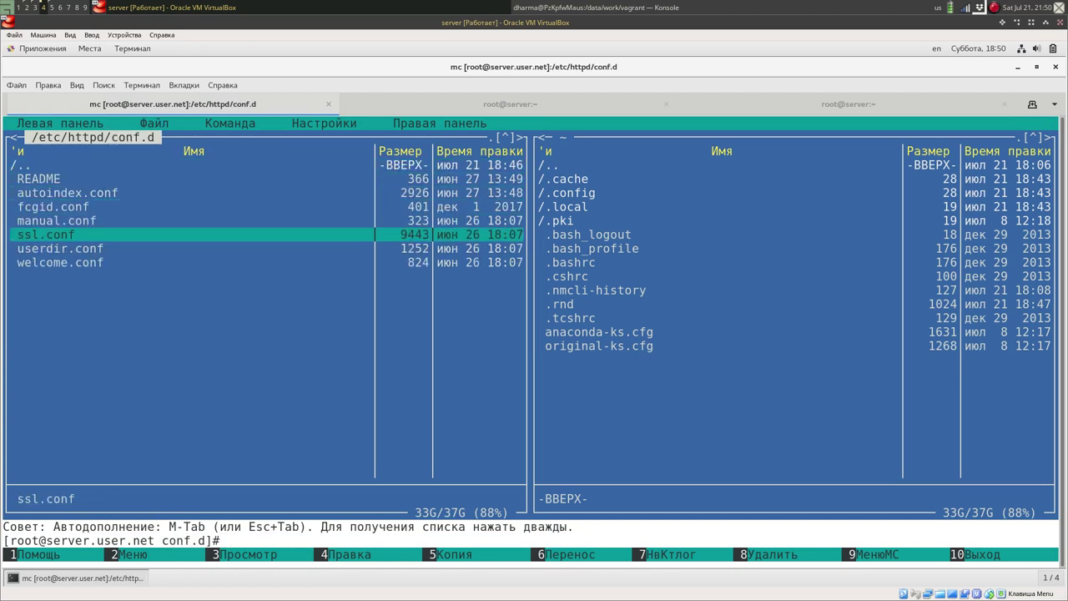
key("Down")
key("Down")
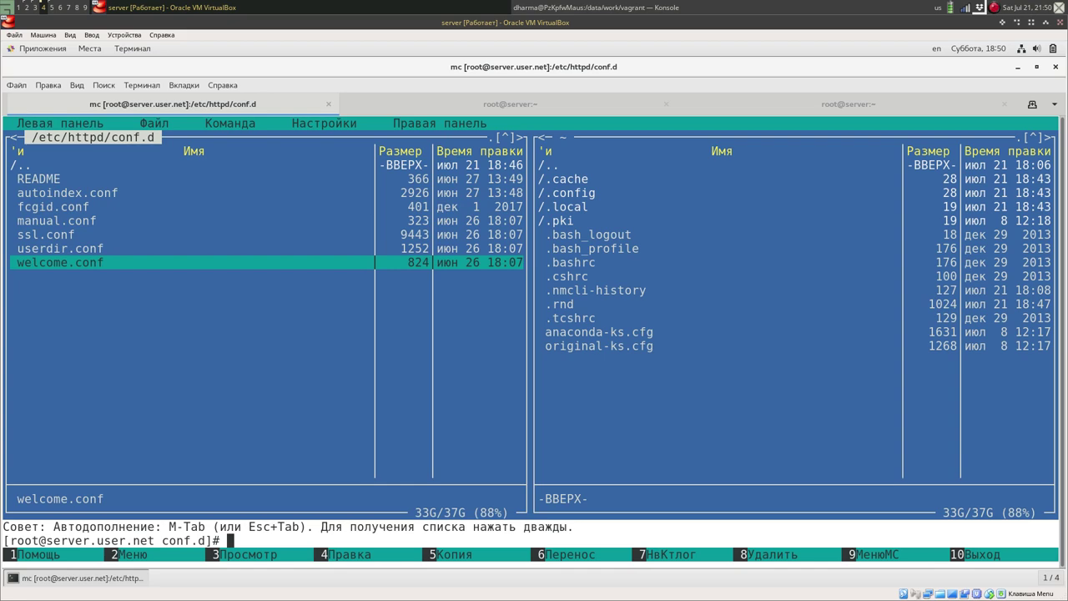
key("F4")
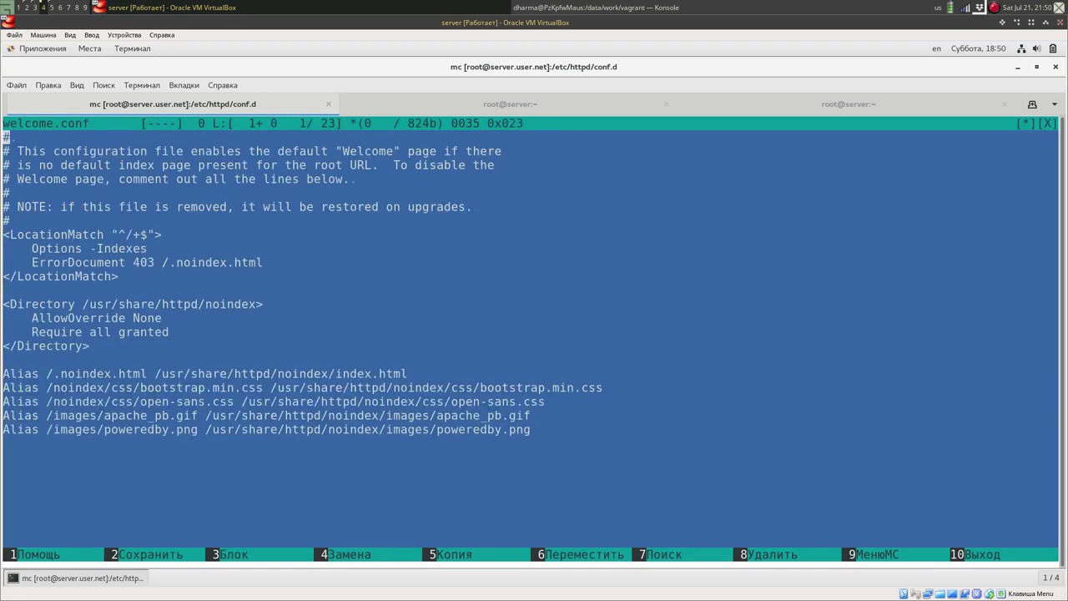
key("F10")
Step: Open manual.conf from conf.d for editing, read its Alias and Directory directives for the manual, and close it
key("Up")
key("Up")
key("Up")
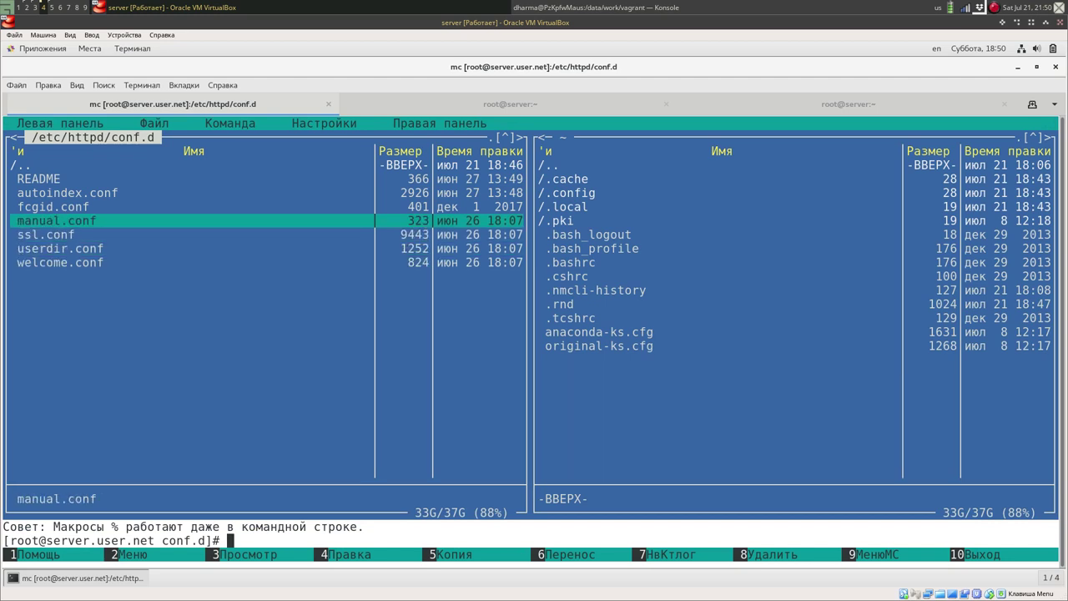
key("F4")
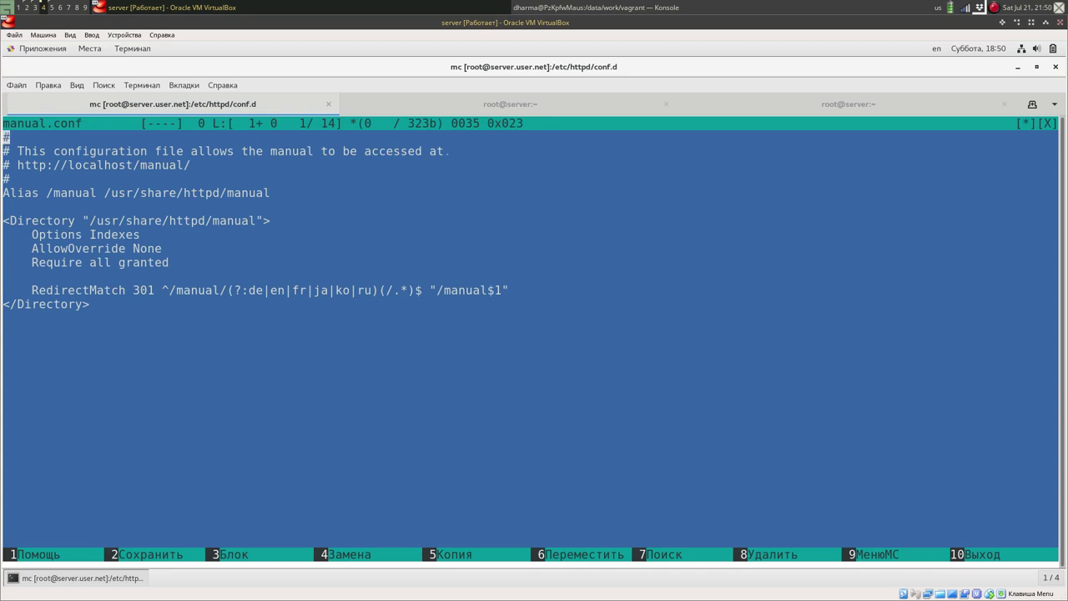
key("F10")
Step: Look over the other conf.d files, from userdir.conf back up to autoindex.conf
key("Down")
key("Down")
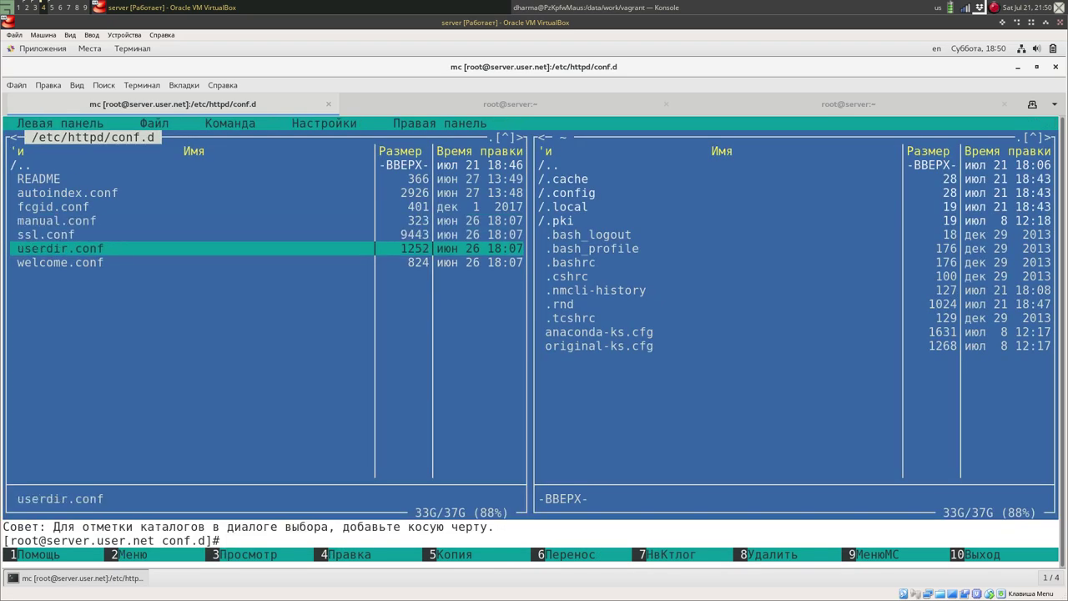
key("Up")
key("Up")
key("Up")
key("Up")
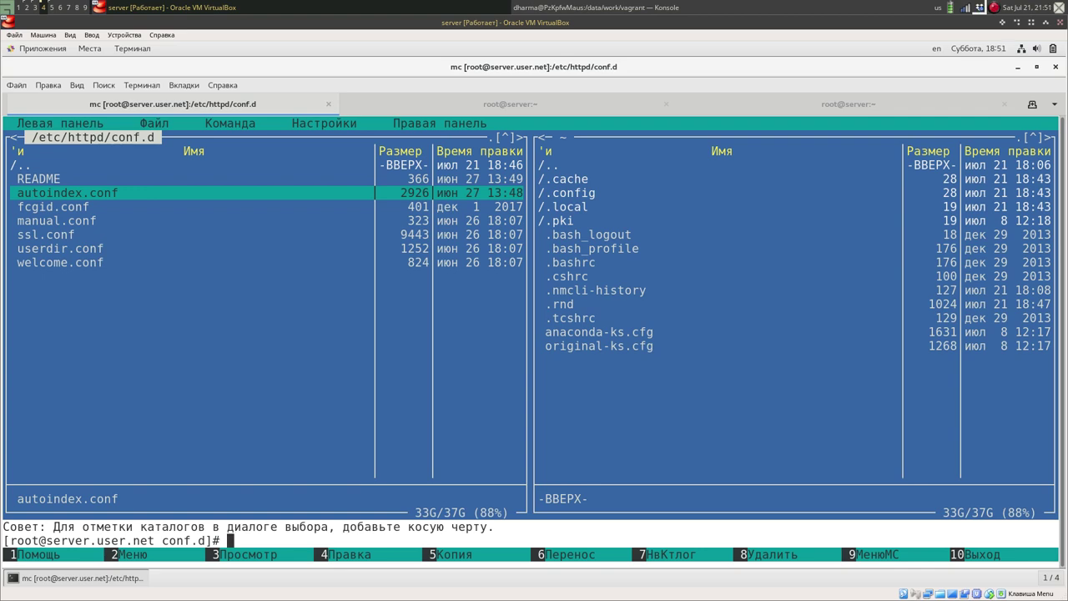
Step: In the second terminal session, list the services allowed through the firewall with firewall-cmd --list-services
left_click(504, 105)
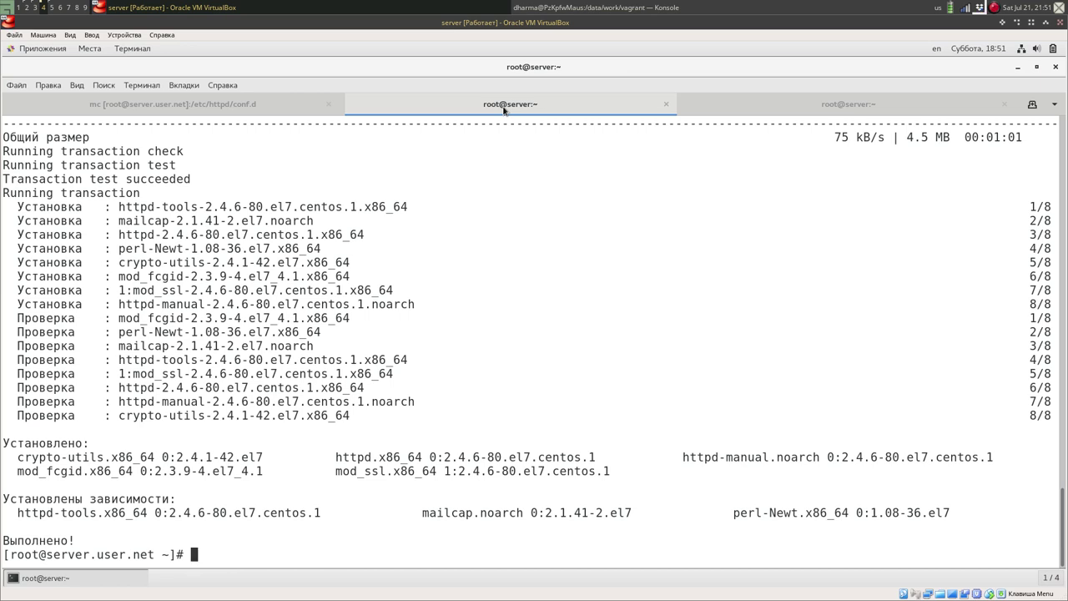
type("firewa")
type("lll")
key("BackSpace")
key("Tab")
key("Tab")
type("-c")
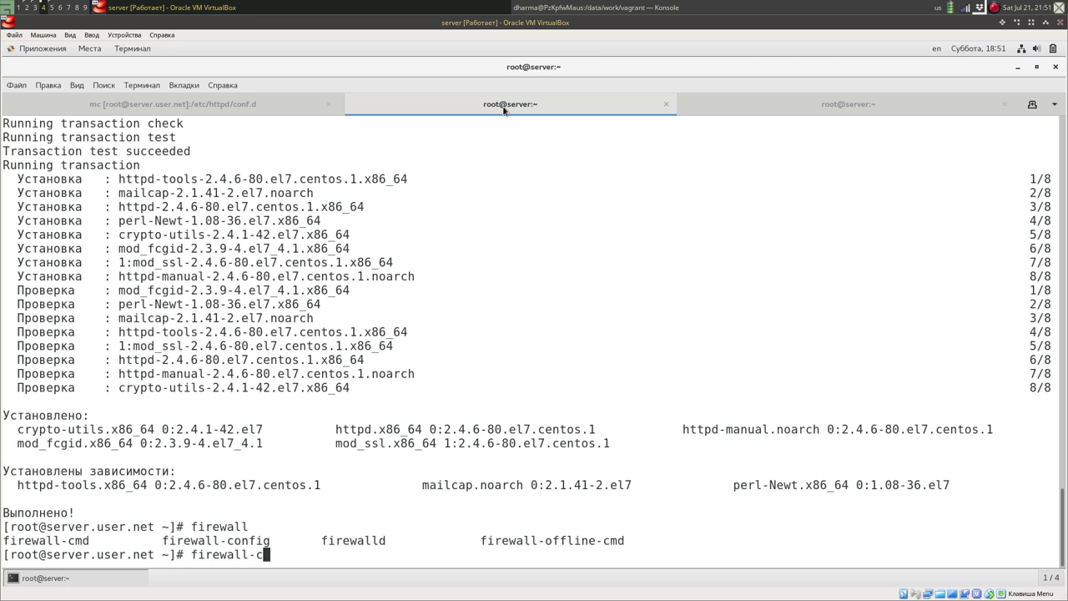
type("m")
key("Tab")
type("--list-serv")
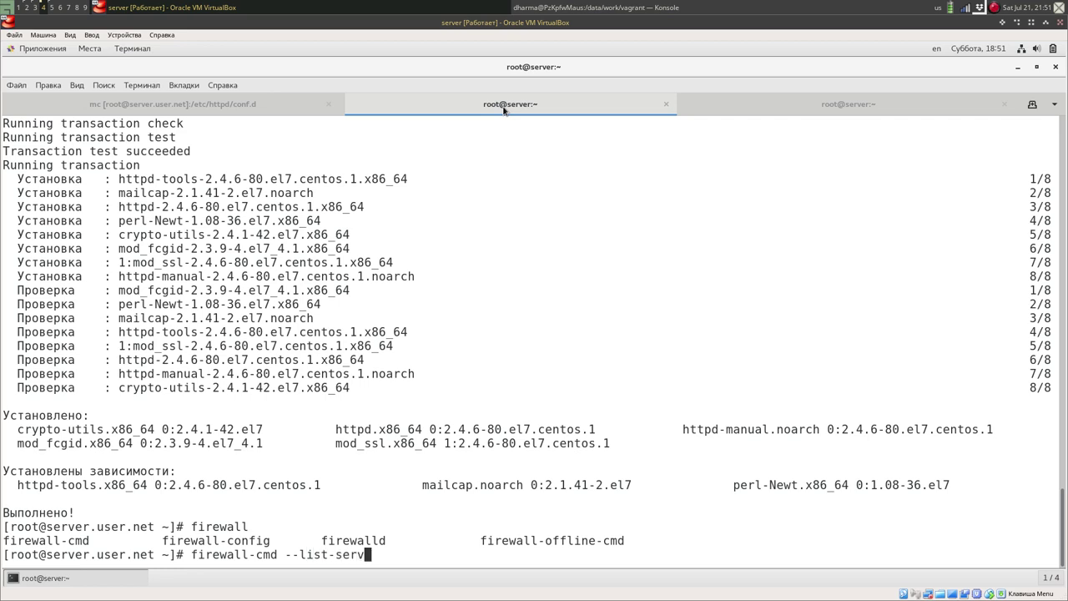
type("ices")
key("Return")
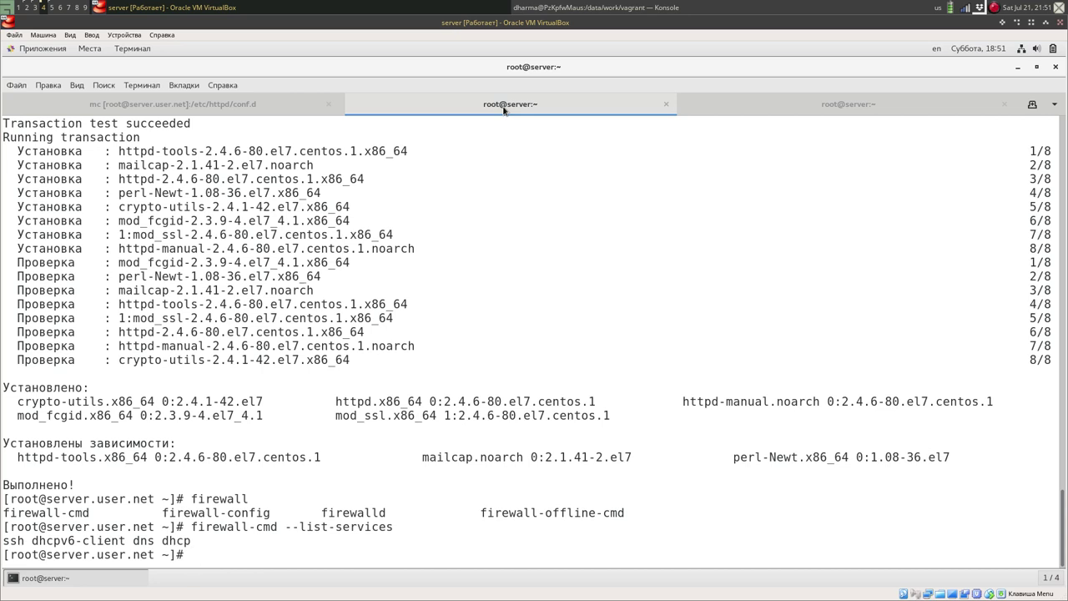
Step: List every service predefined in the firewall with firewall-cmd --get-services and locate http and https in the output
key("Up")
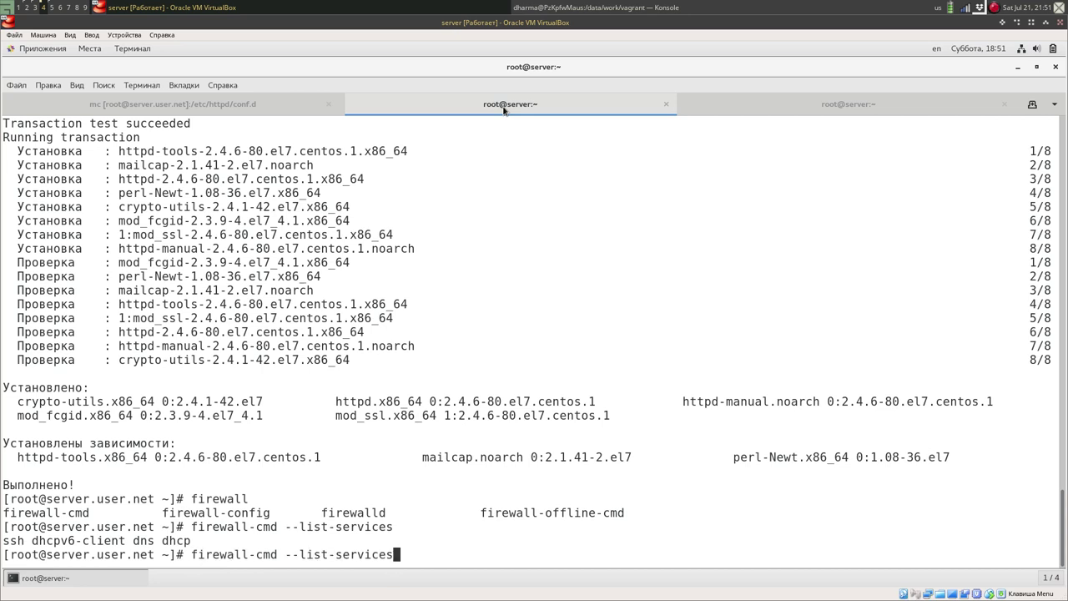
key("Left")
key("Left")
key("Left")
key("Left")
key("Left")
key("Left")
key("Left")
key("Left")
key("Left")
key("Left")
key("Left")
key("Left")
key("Right")
key("Right")
key("Right")
key("BackSpace")
key("BackSpace")
key("BackSpace")
key("BackSpace")
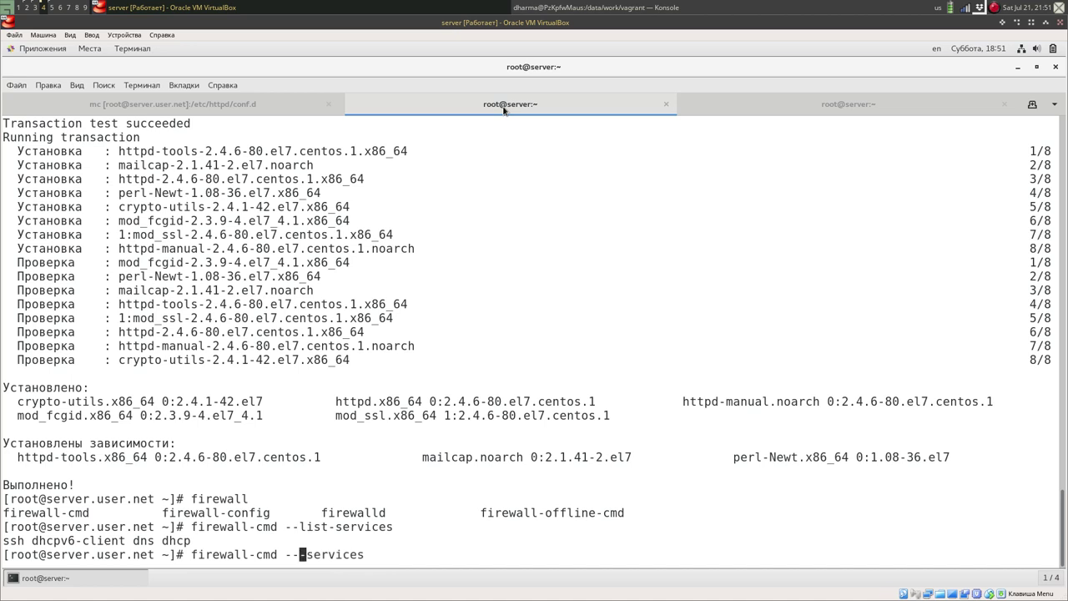
type("get-")
key("Return")
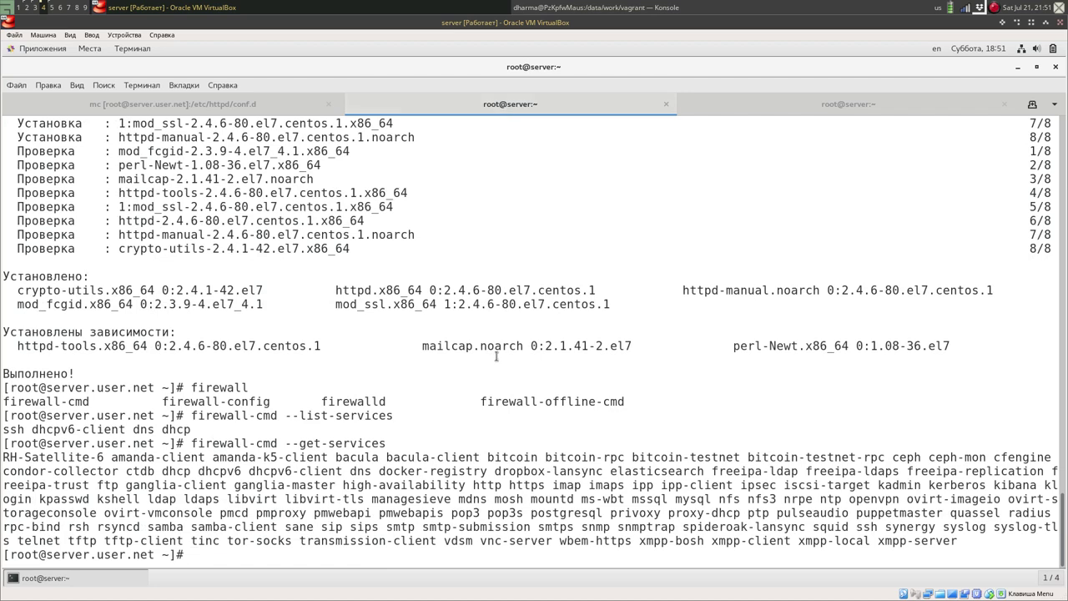
left_click_drag(474, 484, 546, 485)
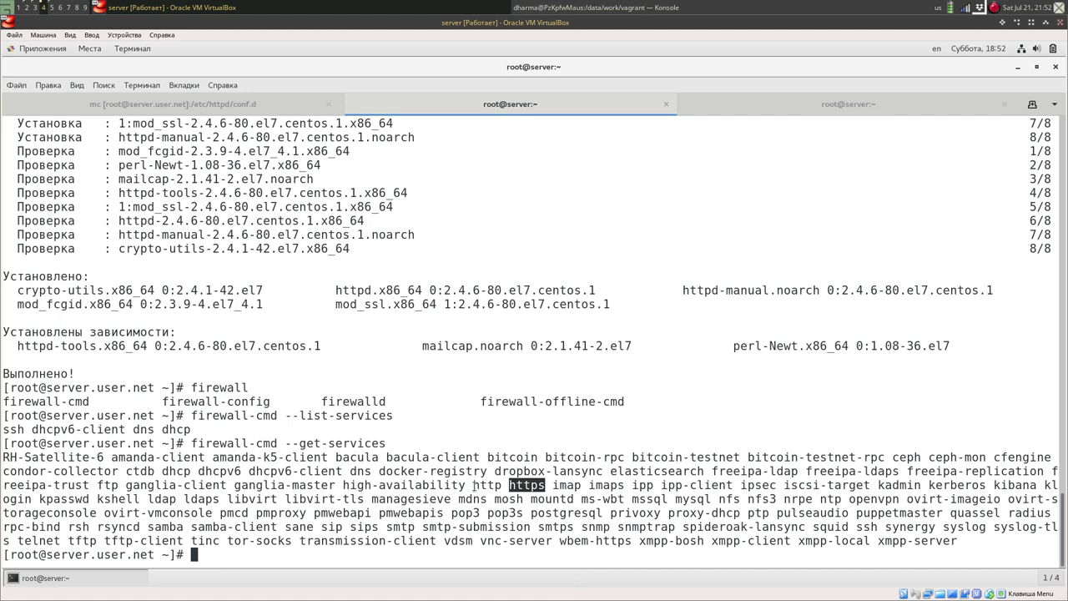
left_click_drag(473, 485, 502, 485)
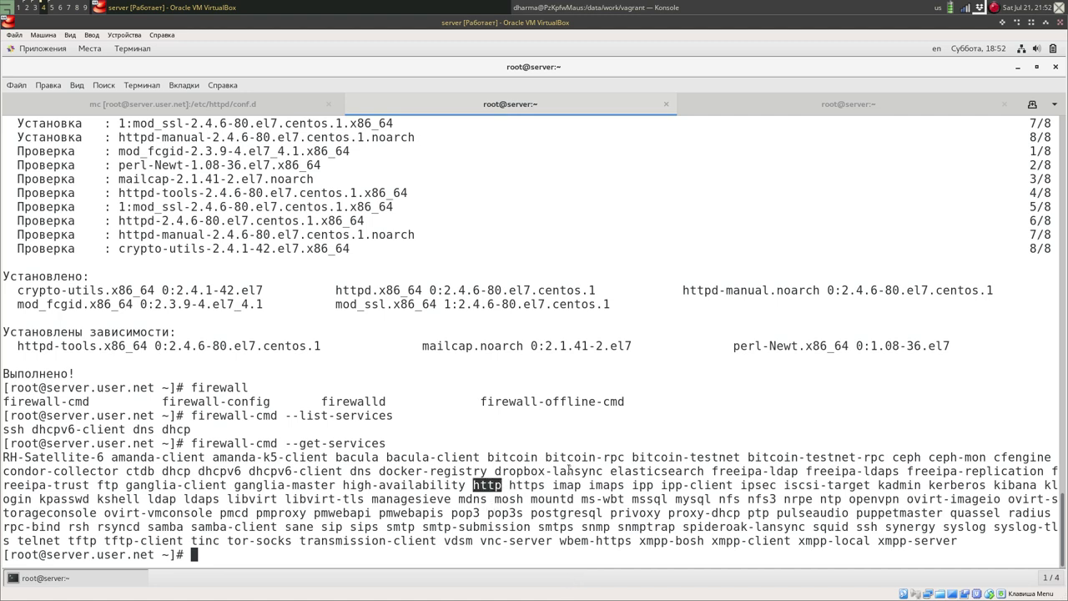
Step: Allow the http service through the running firewall with firewall-cmd --add-service http
left_click(570, 469)
key("Up")
key("BackSpace")
key("BackSpace")
key("BackSpace")
key("BackSpace")
key("BackSpace")
key("BackSpace")
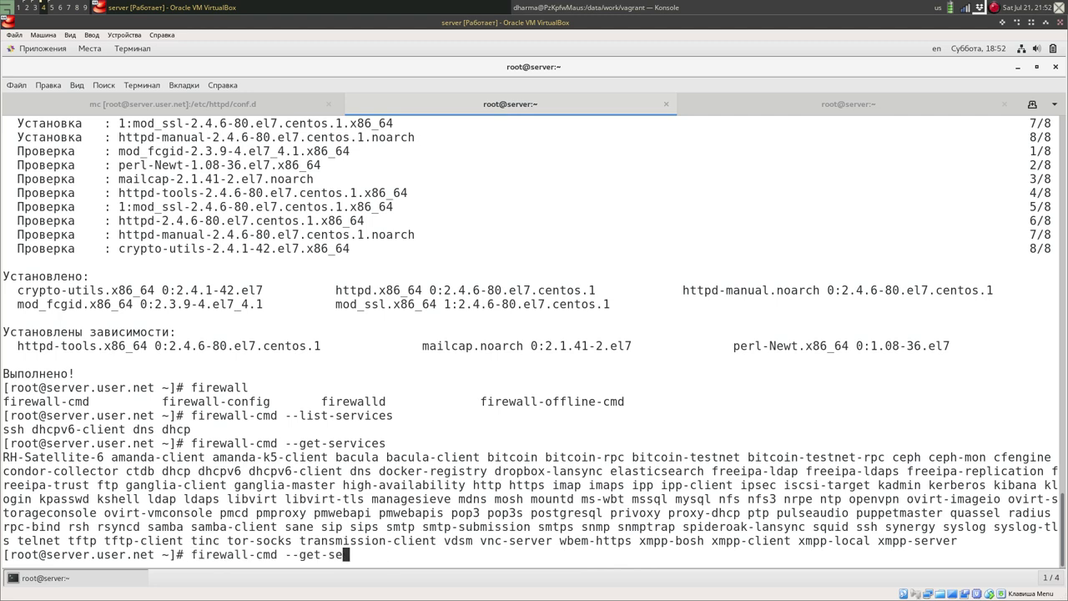
key("BackSpace")
key("BackSpace")
key("BackSpace")
key("BackSpace")
key("BackSpace")
key("BackSpace")
type("add-service htt")
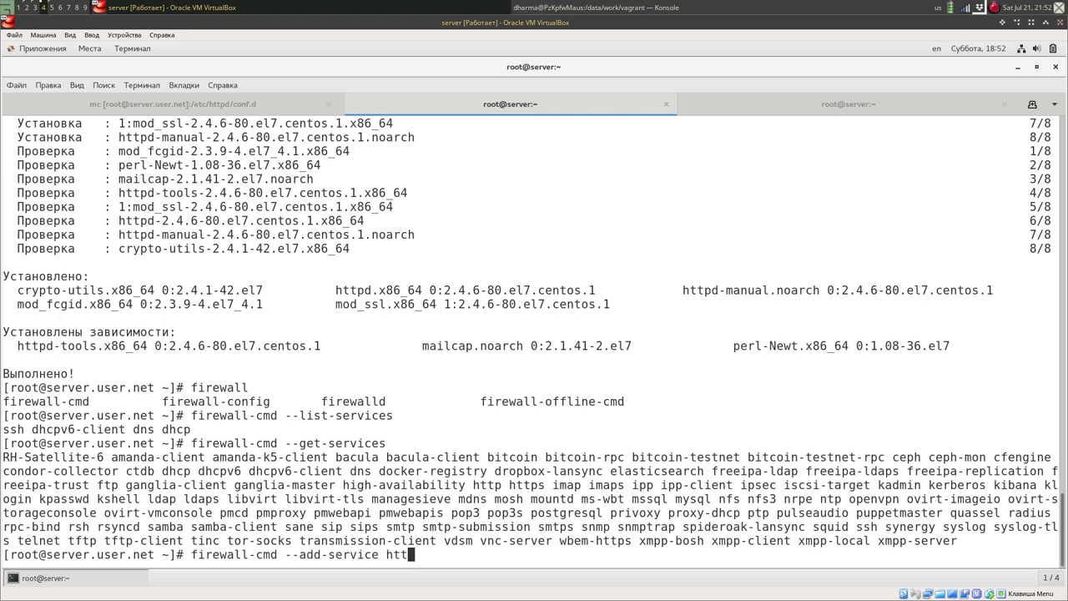
type("p")
key("Return")
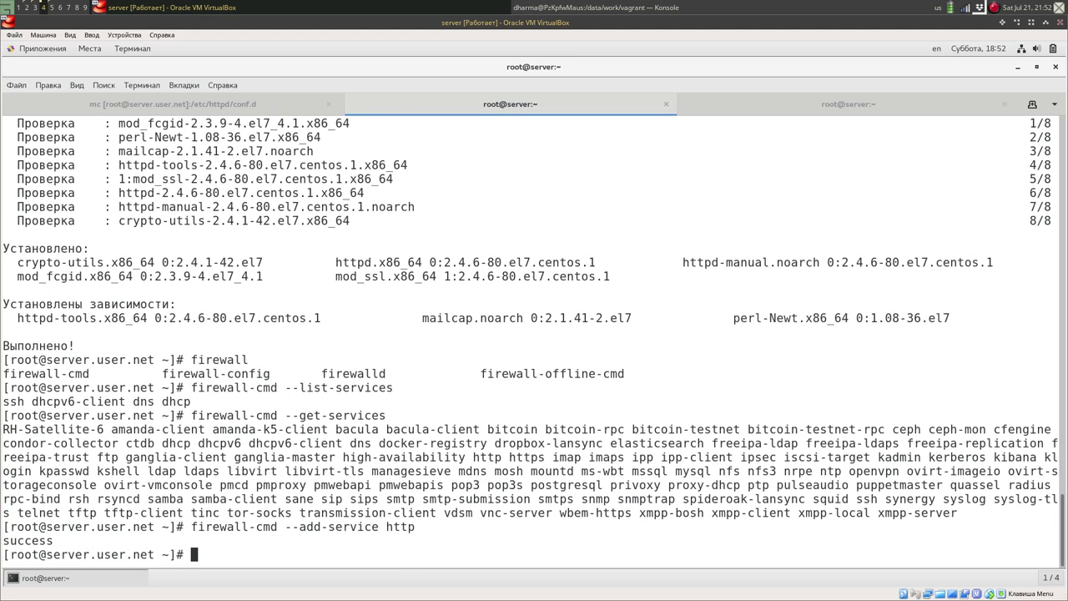
Step: Make the http firewall rule persistent with firewall-cmd --add-service http --permanent
key("Up")
type("==")
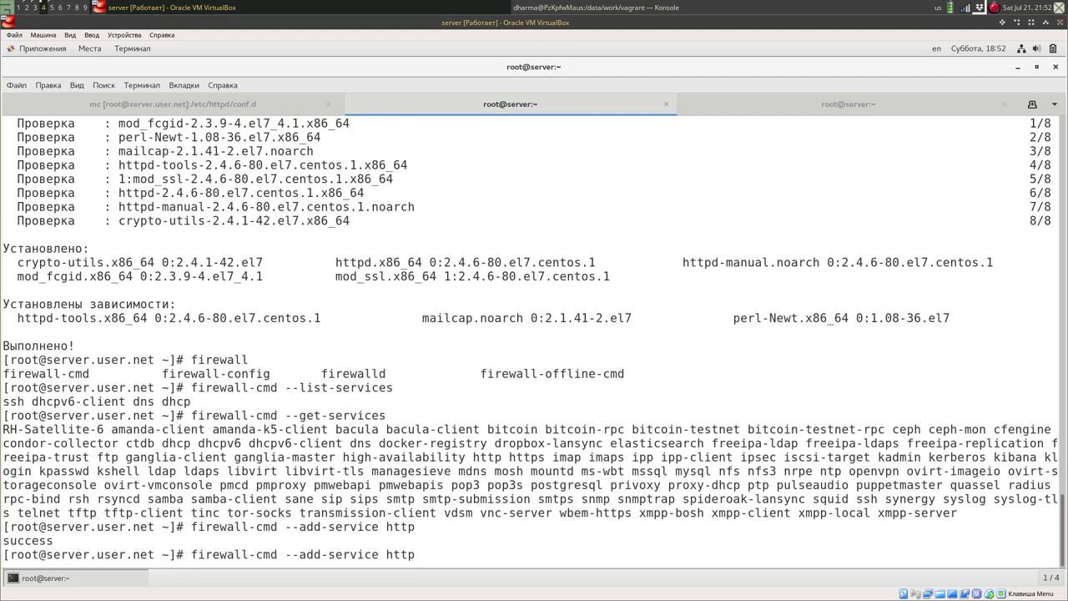
key("BackSpace")
key("BackSpace")
type("--permanent")
key("Return")
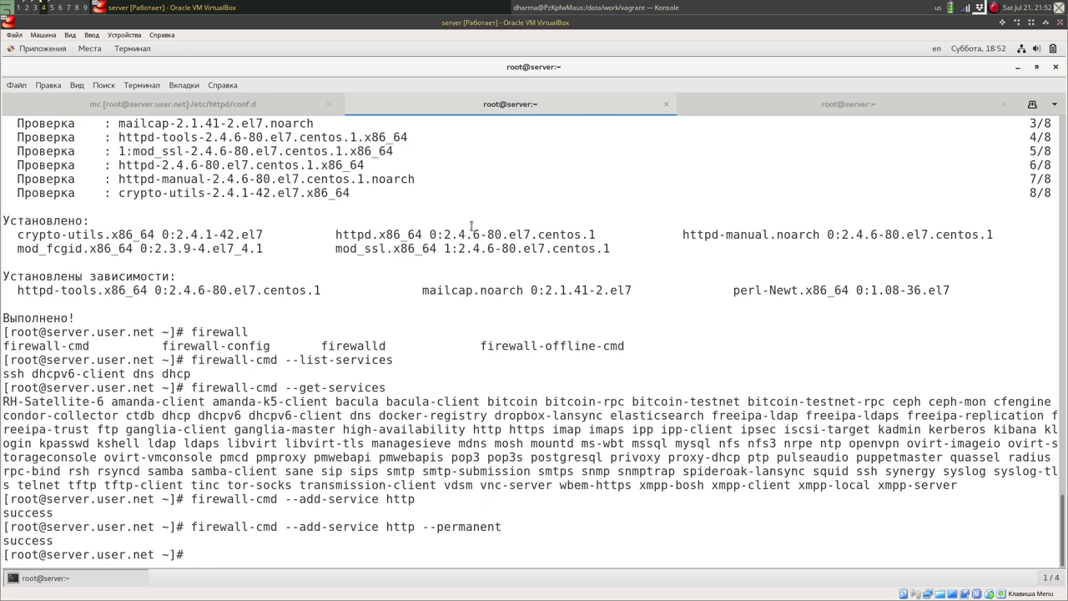
Step: Check the state of the Apache service with systemctl status httpd.service
type("syste,")
key("BackSpace")
type("m")
key("Tab")
key("Tab")
type("ctl ")
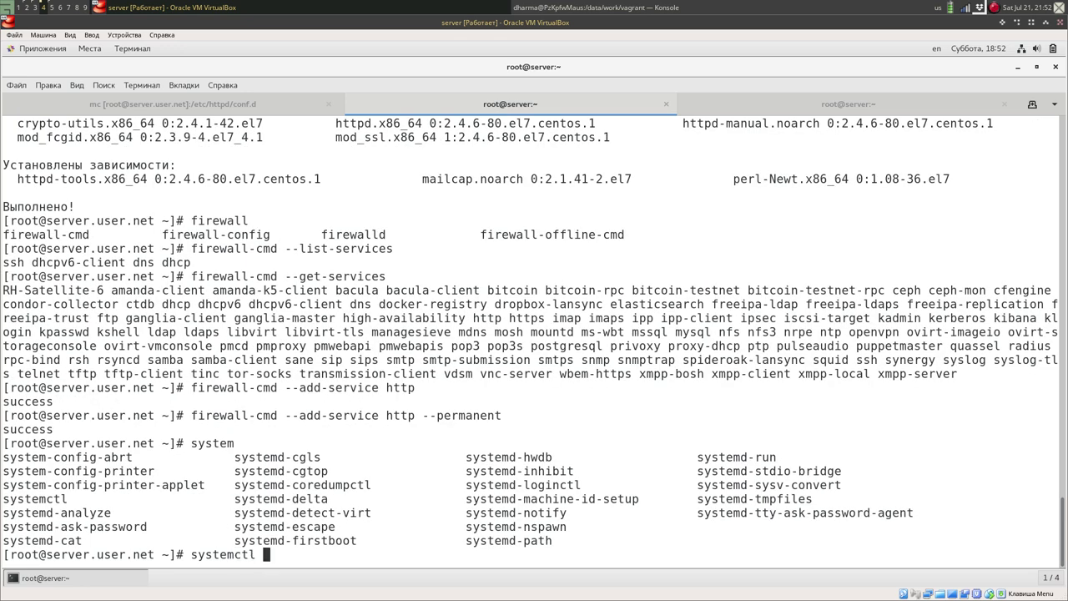
type("status http")
key("Tab")
key("Tab")
key("Tab")
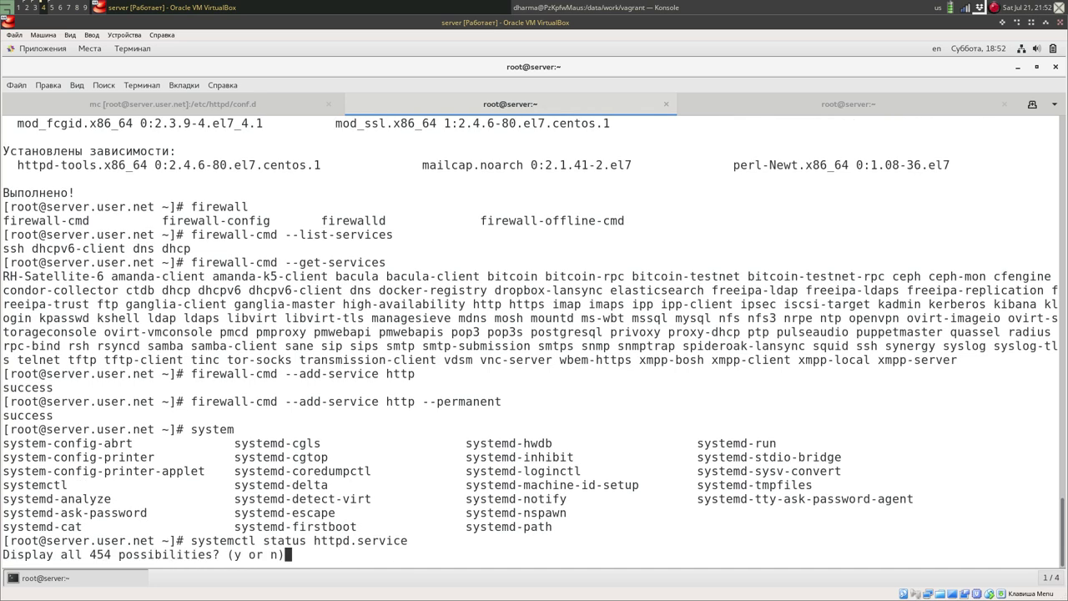
key("n")
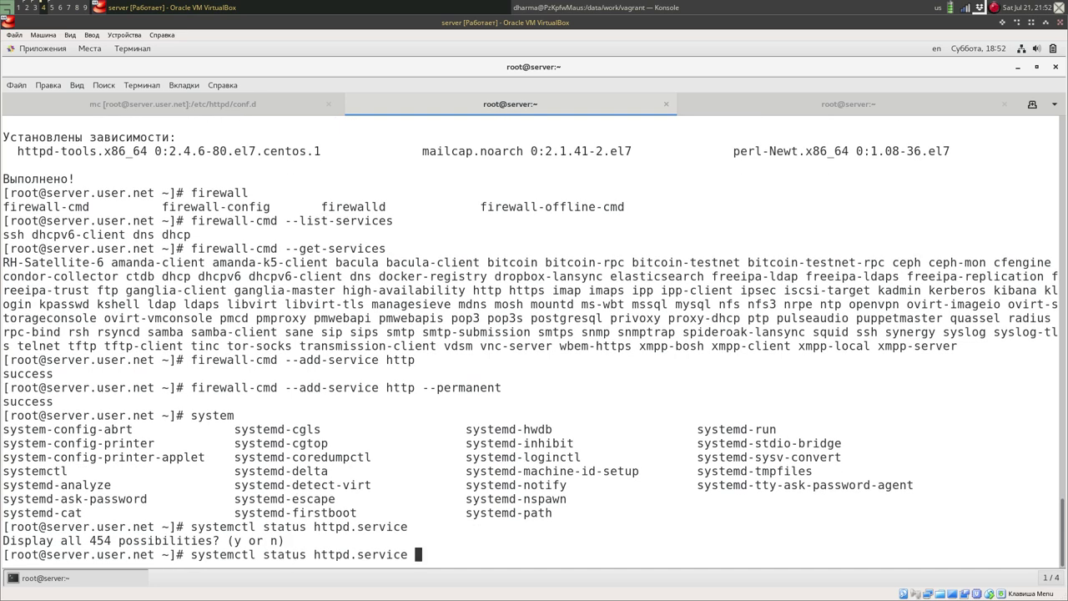
key("Return")
Step: Review the service's Loaded and Active fields, and enable Apache at boot with systemctl enable httpd.service
key("Up")
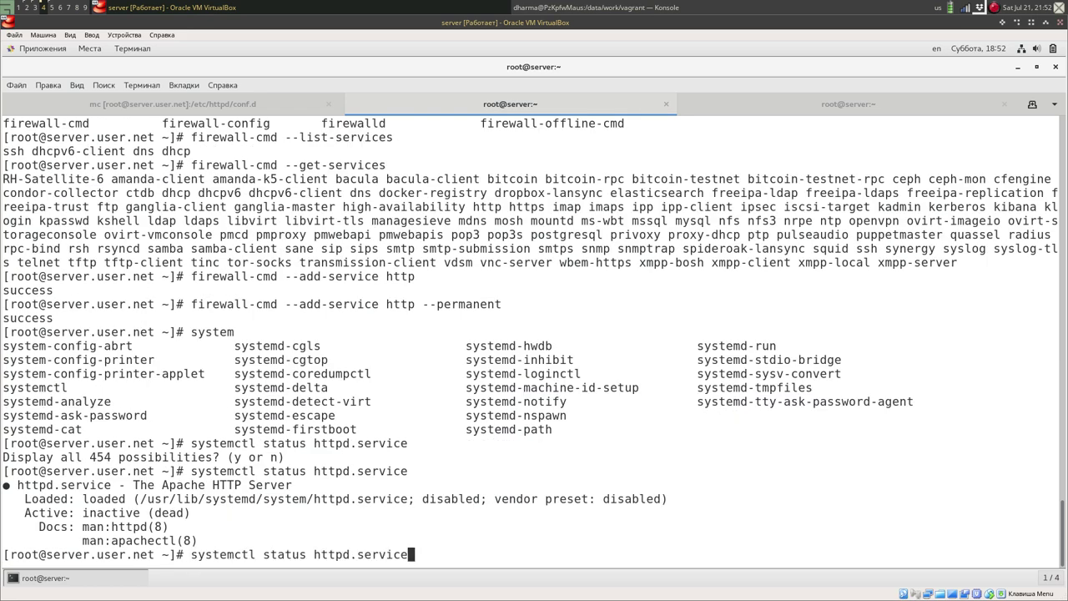
key("Left")
key("Left")
key("Left")
key("Left")
key("Left")
key("Left")
key("Left")
key("Left")
key("Left")
key("Left")
key("Left")
left_click_drag(422, 498, 481, 498)
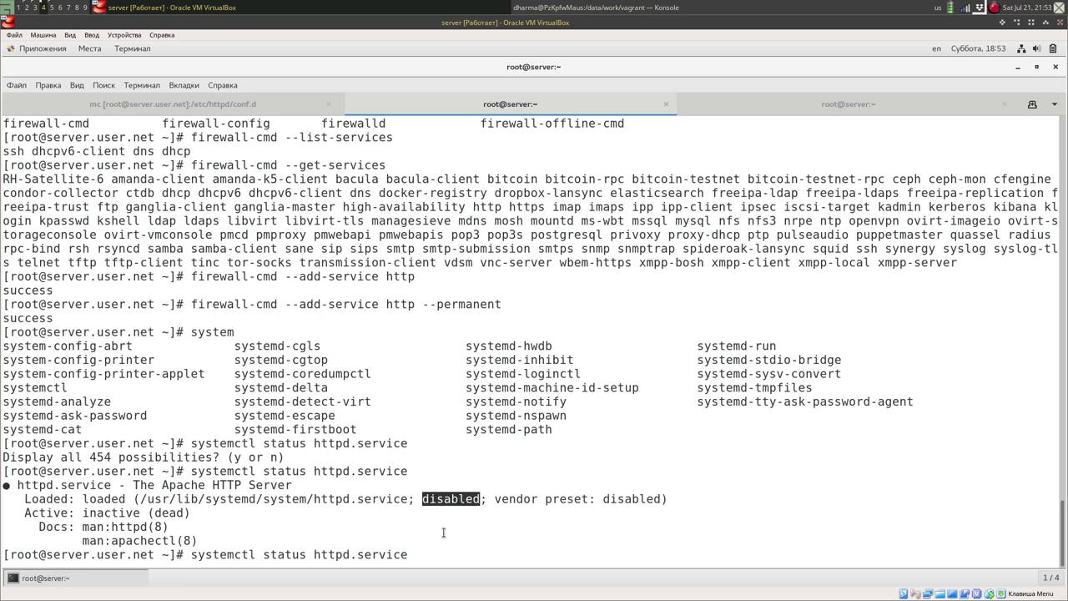
key("Left")
key("Left")
key("Left")
double_click(86, 512)
left_click_drag(86, 512, 133, 512)
left_click(236, 498)
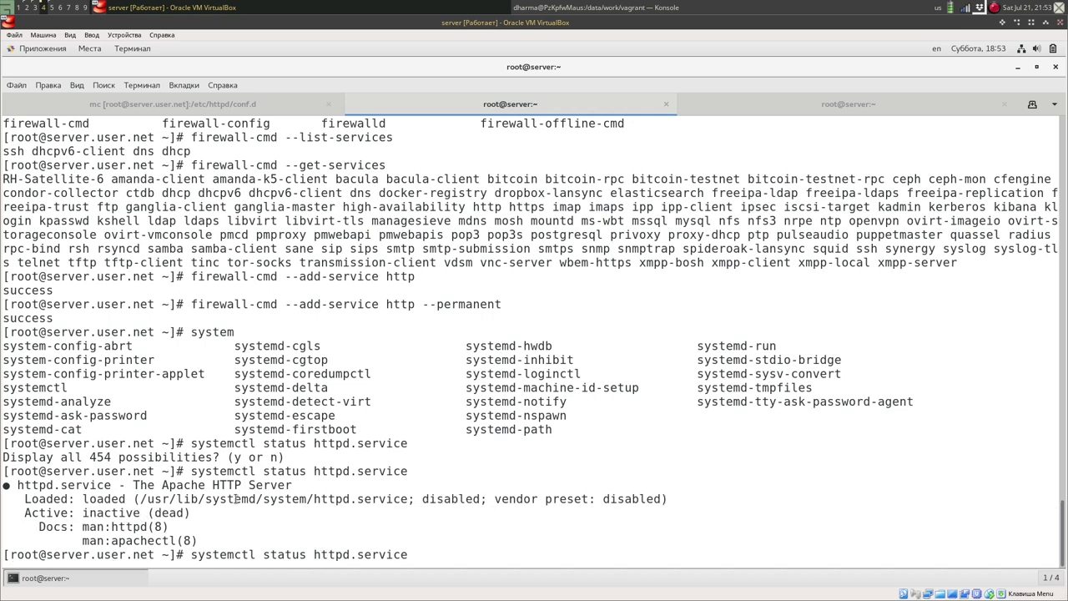
key("BackSpace")
key("BackSpace")
key("BackSpace")
key("BackSpace")
key("BackSpace")
key("BackSpace")
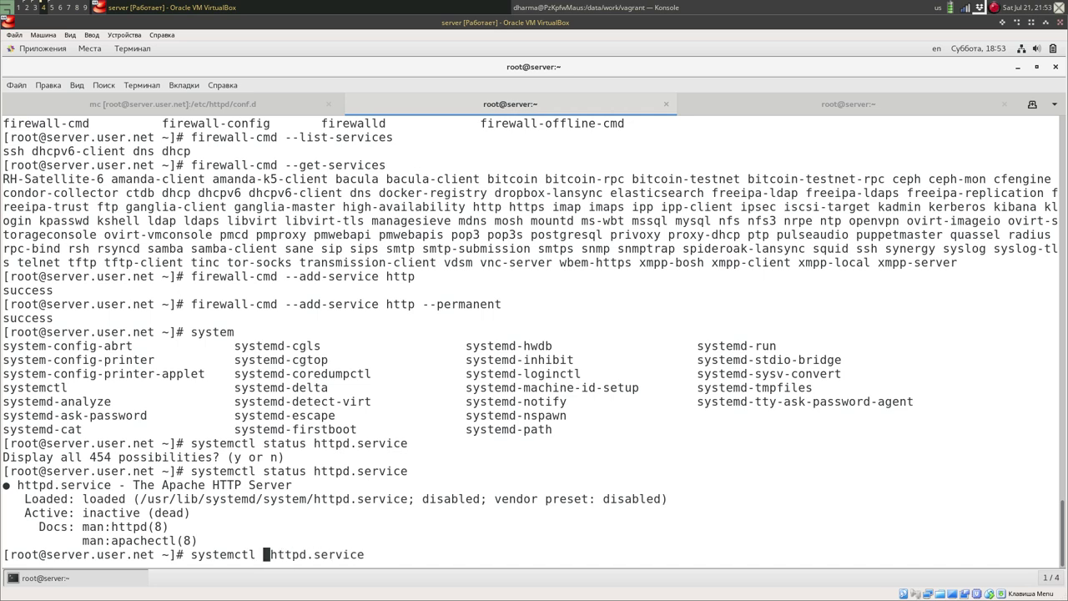
type("ena")
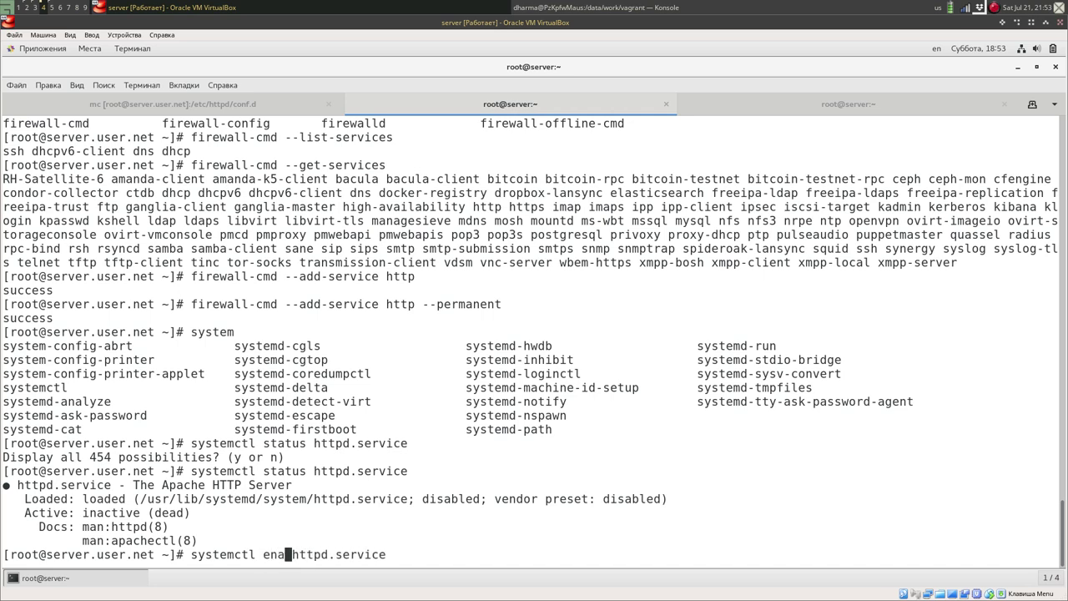
type("ble")
key("Return")
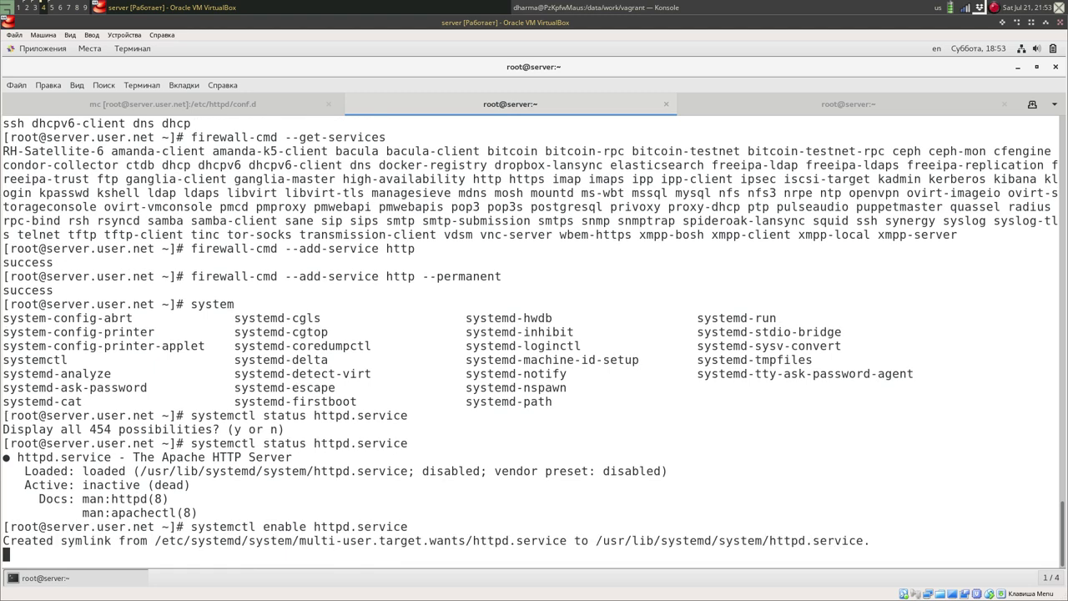
Step: Start the Apache web server with systemctl start httpd.service
key("Up")
key("Left")
key("Left")
key("Left")
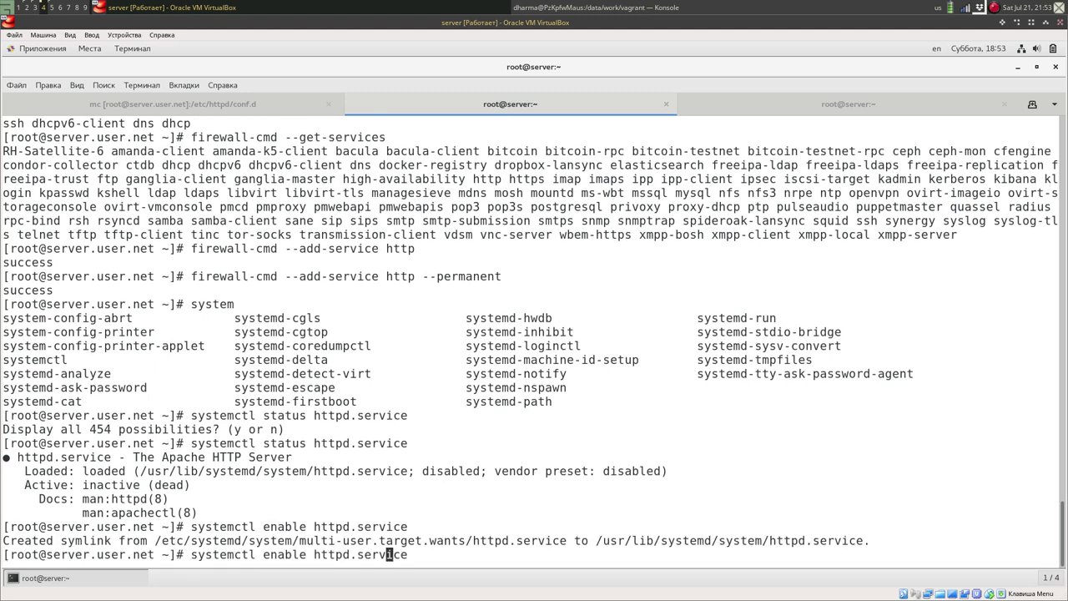
key("Left")
key("Left")
key("Left")
key("Left")
key("Left")
key("Left")
key("Left")
key("Left")
key("Left")
key("Left")
key("Left")
key("Left")
key("BackSpace")
key("BackSpace")
key("BackSpace")
key("BackSpace")
key("BackSpace")
key("BackSpace")
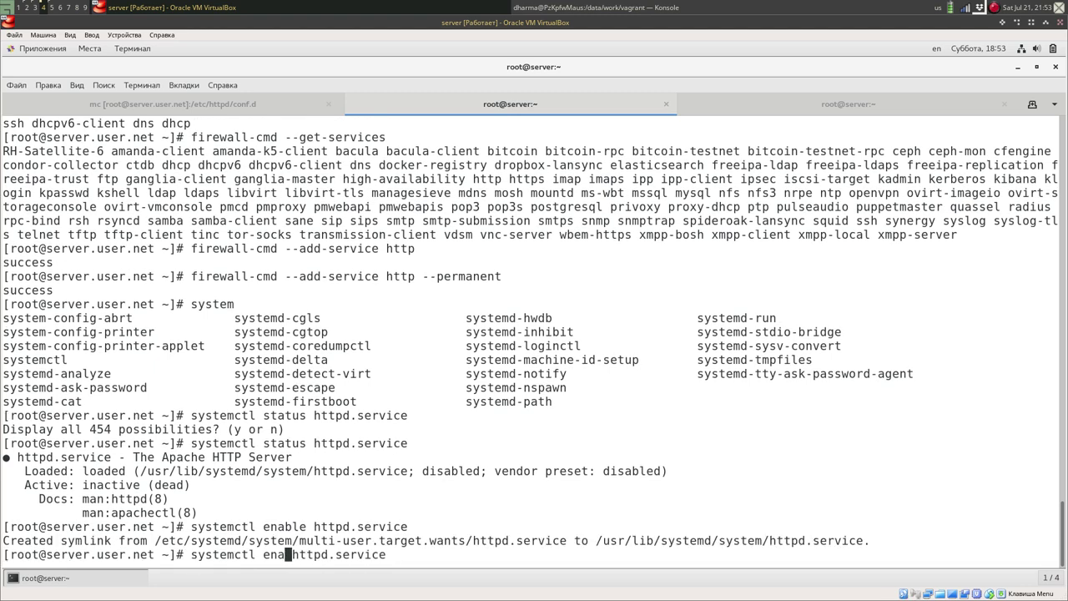
type("start")
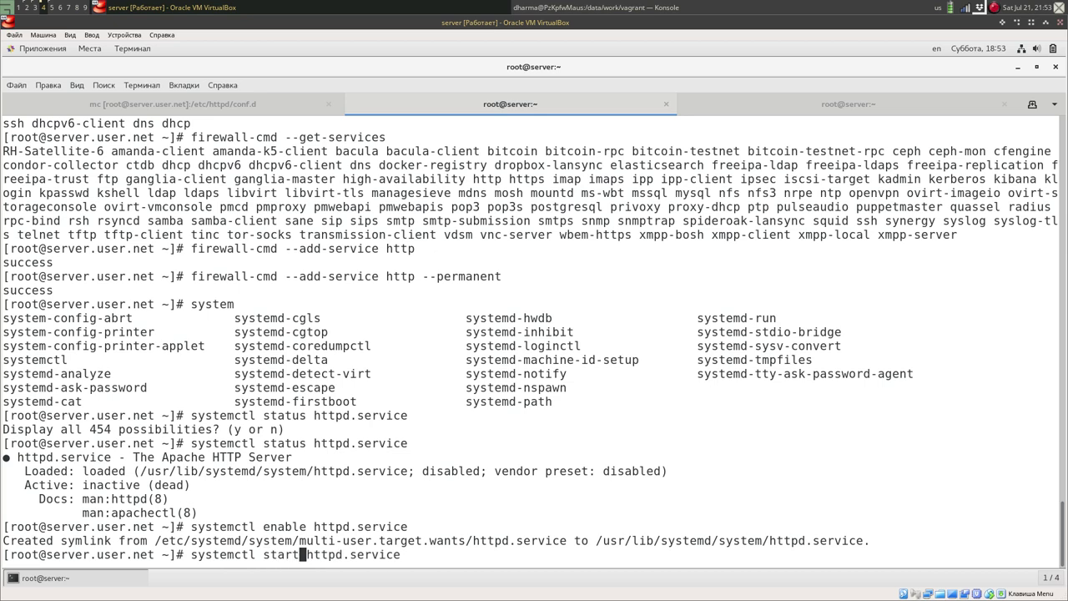
key("Return")
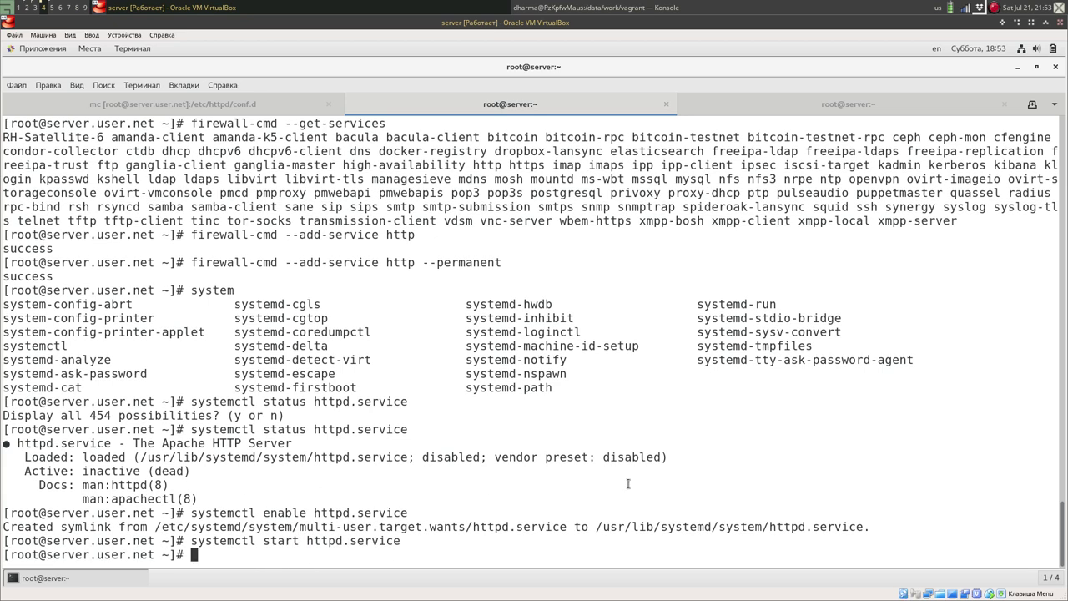
Step: In the third terminal session, stop following the system journal and follow Apache's error log with tail -f /var/log/httpd/error_log
left_click(899, 106)
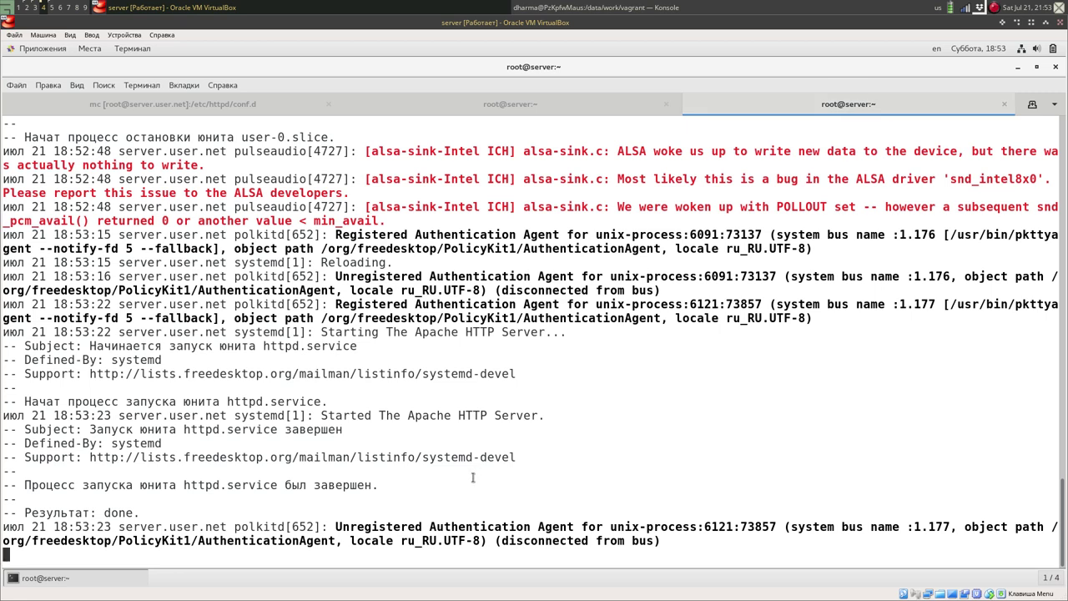
key("ctrl+c")
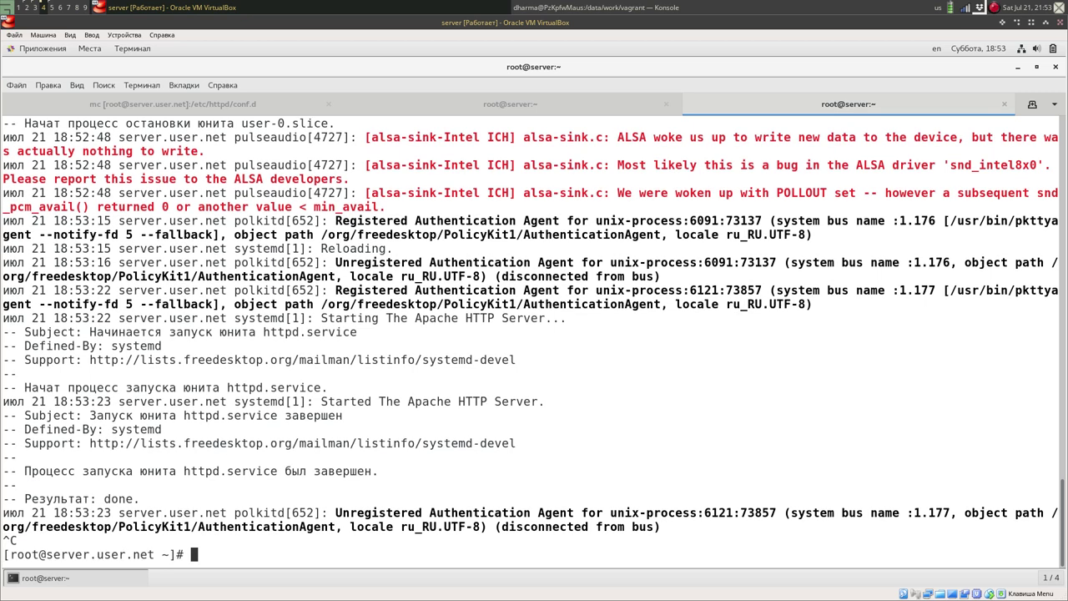
type("tail -f /valog")
key("BackSpace")
key("BackSpace")
key("BackSpace")
key("BackSpace")
type("ar/log/httpd/")
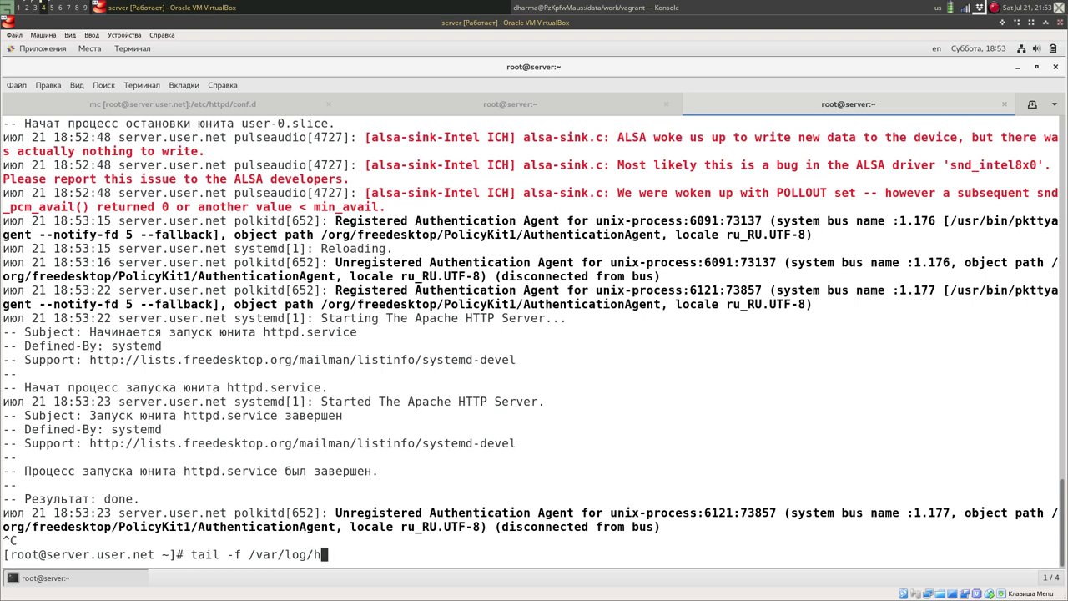
key("Tab")
key("Tab")
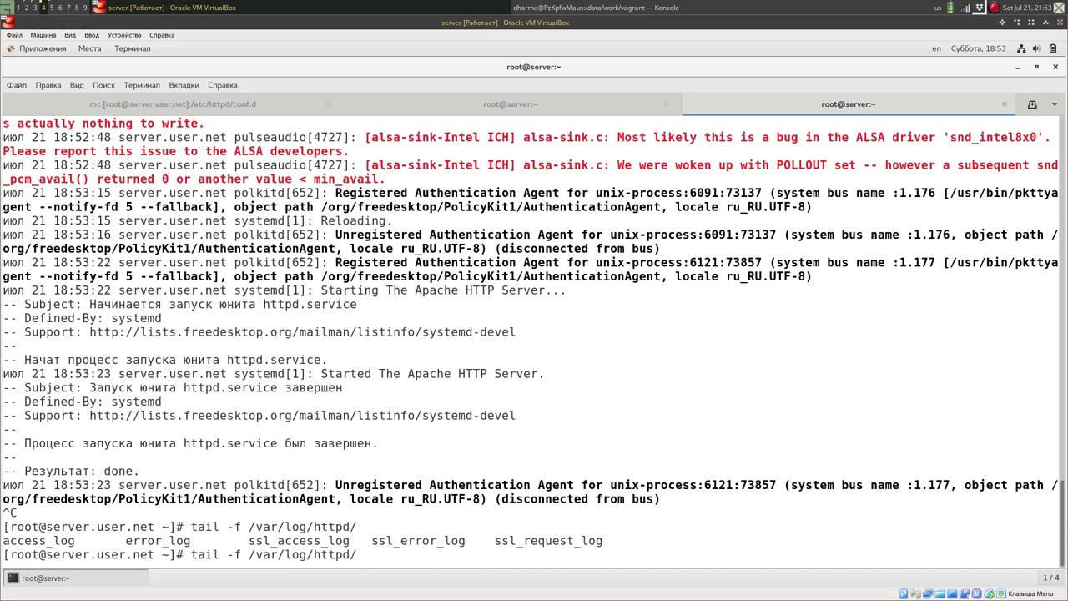
type("e")
key("Tab")
key("Return")
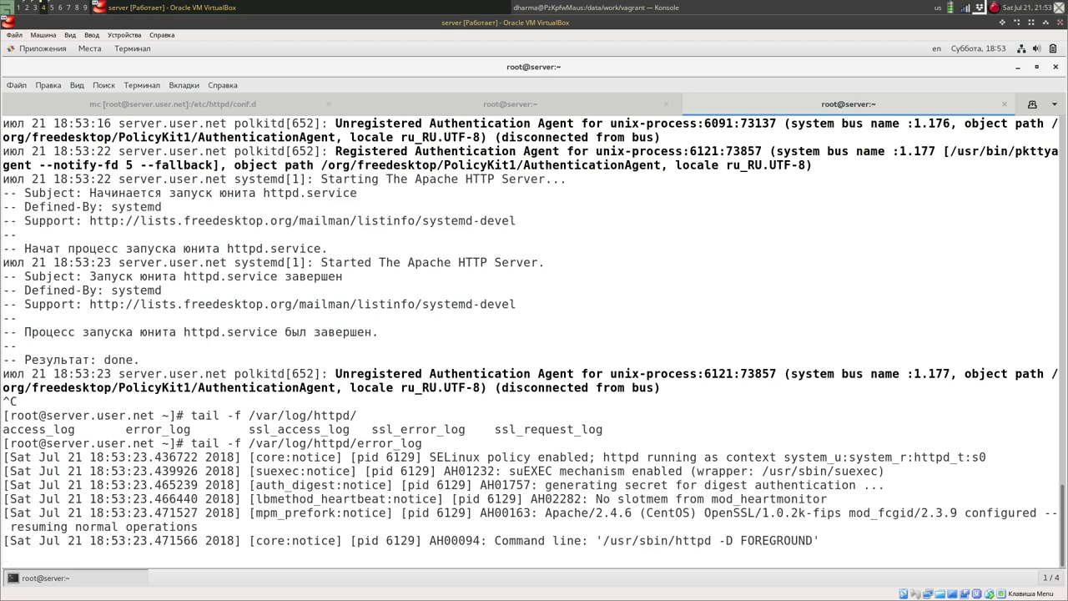
Step: Stop following the error log and follow Apache's access log with tail -f /var/log/httpd/access_log
key("ctrl+c")
key("Up")
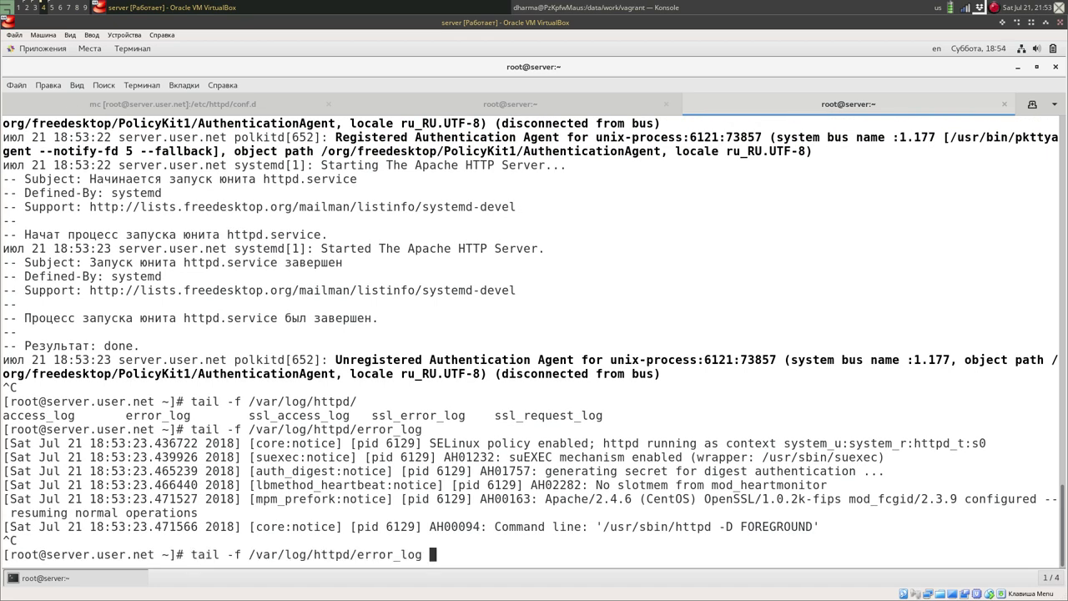
key("BackSpace")
key("BackSpace")
key("BackSpace")
key("BackSpace")
key("BackSpace")
key("BackSpace")
key("BackSpace")
key("BackSpace")
key("BackSpace")
type("acc")
key("Tab")
key("Return")
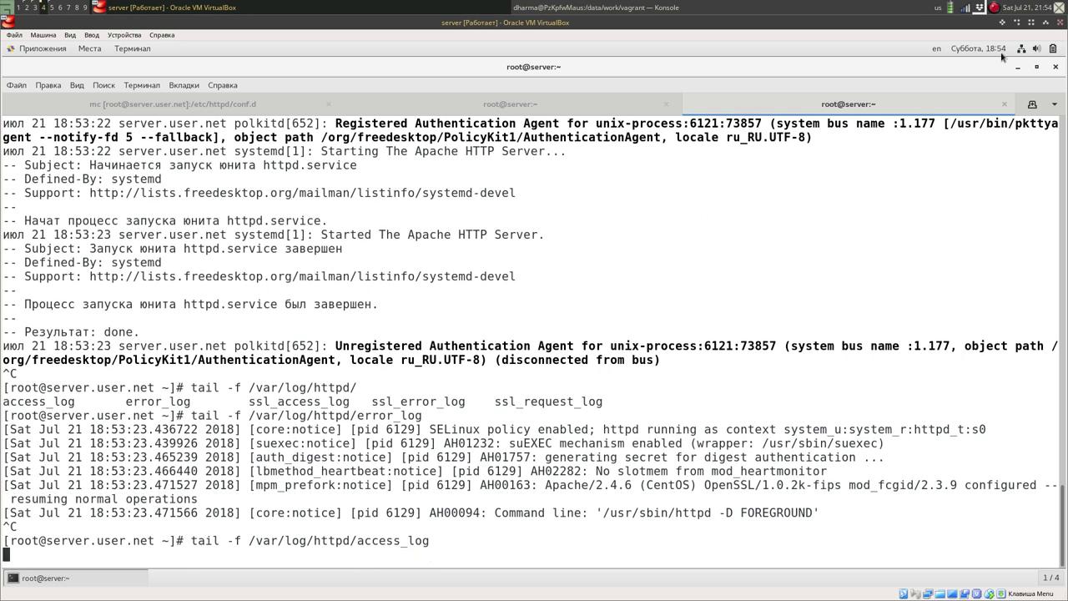
Step: Switch to the host's Konsole terminal and boot the client virtual machine with make client
left_click(761, 4)
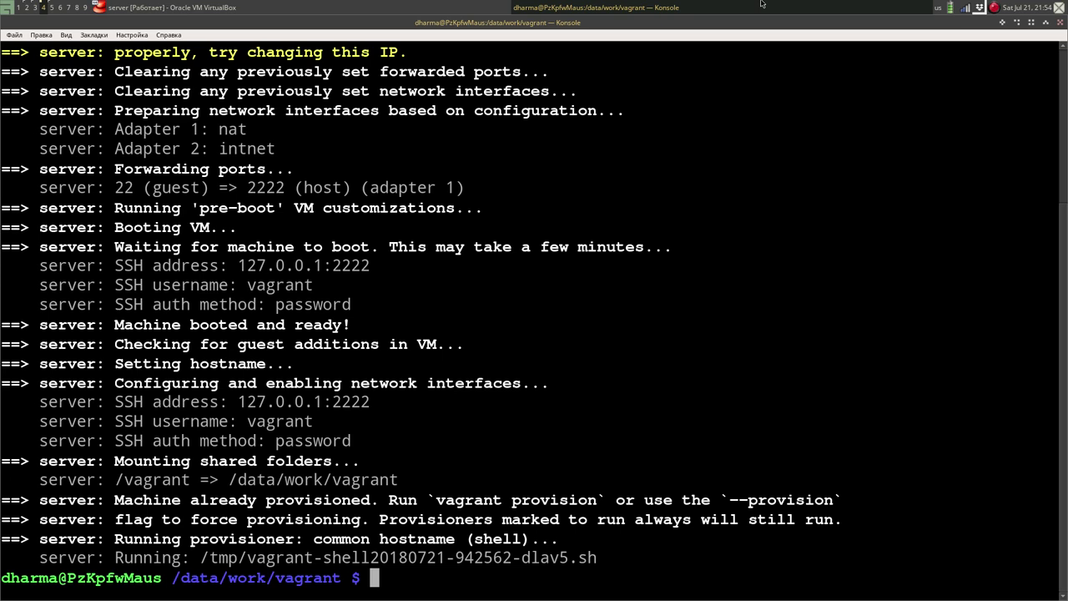
key("Up")
key("BackSpace")
key("BackSpace")
key("BackSpace")
key("BackSpace")
key("BackSpace")
key("BackSpace")
type("client")
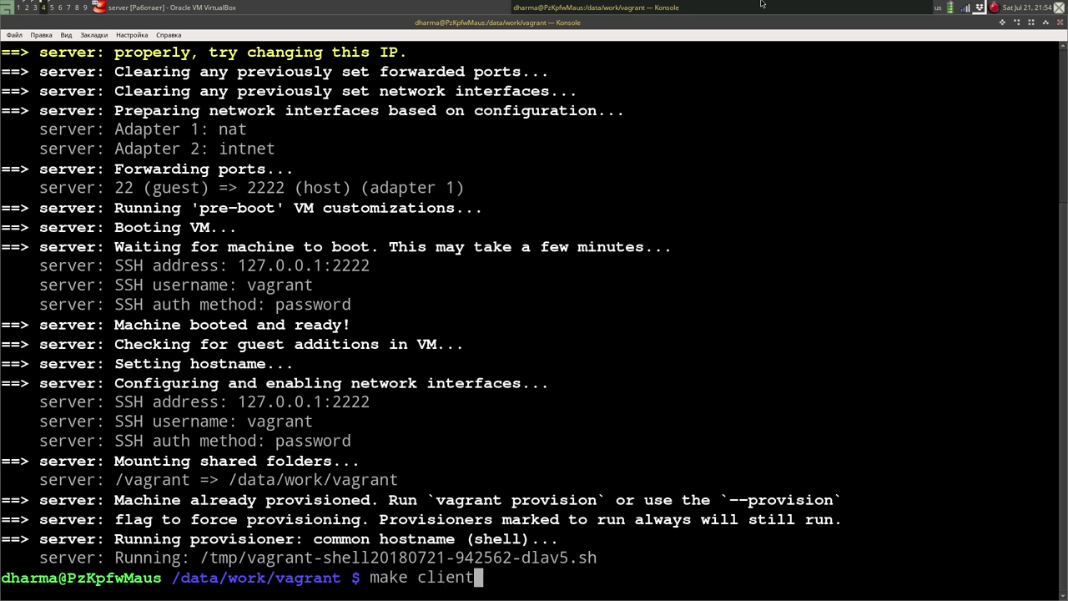
key("Return")
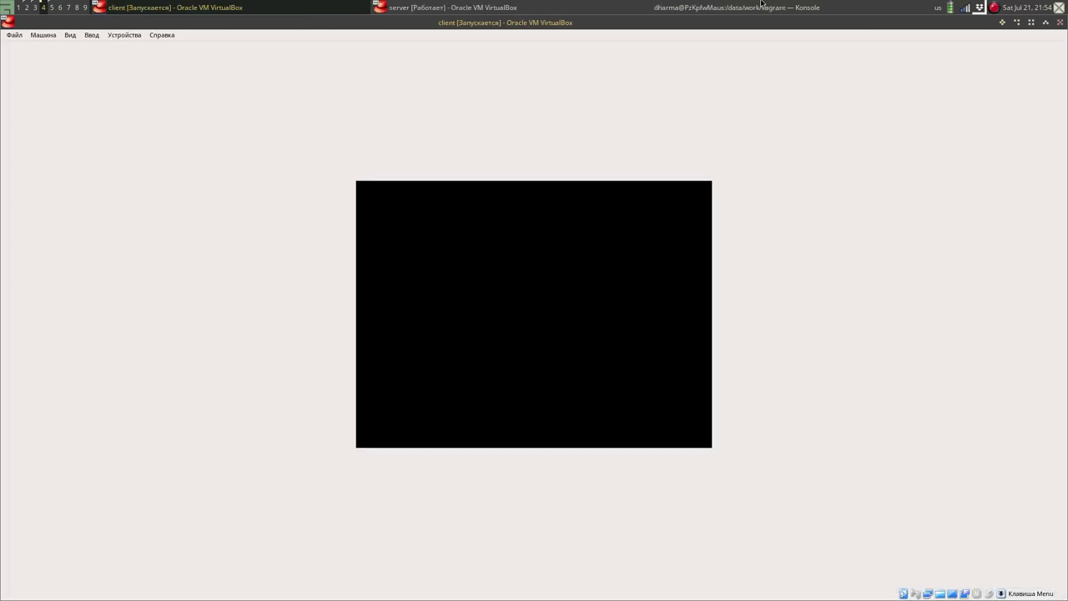
Step: Look through the server's three terminal sessions and check the client machine's boot progress in its own window and in Konsole
left_click(422, 5)
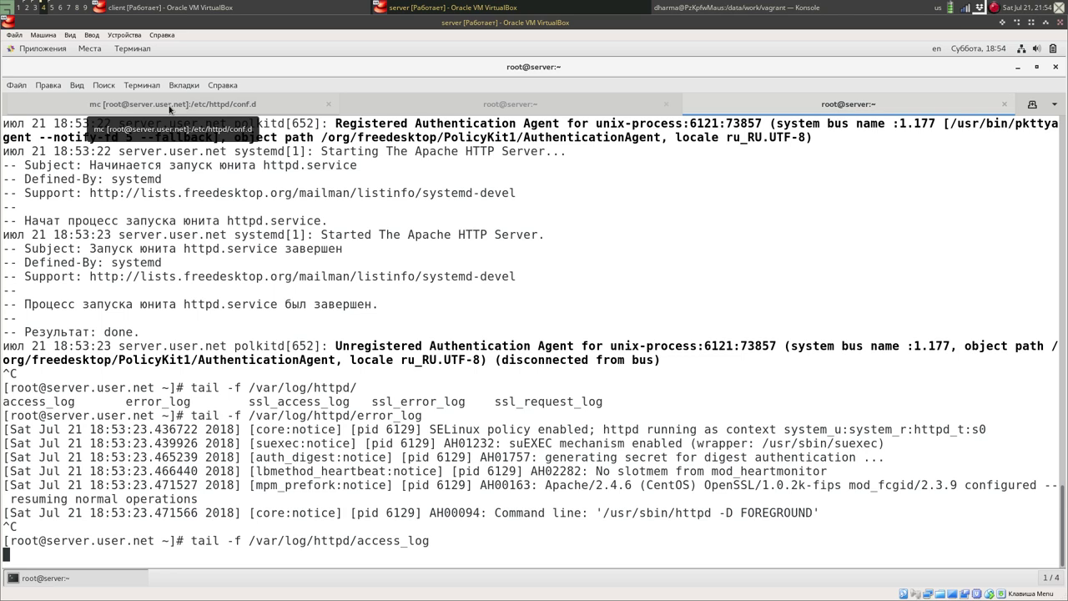
left_click(169, 107)
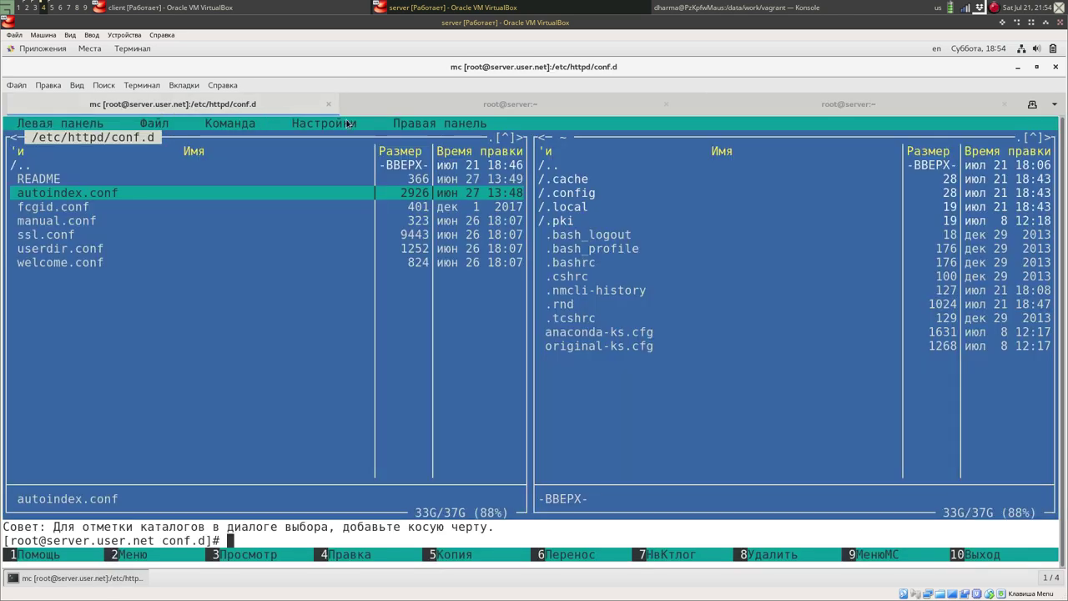
left_click(445, 102)
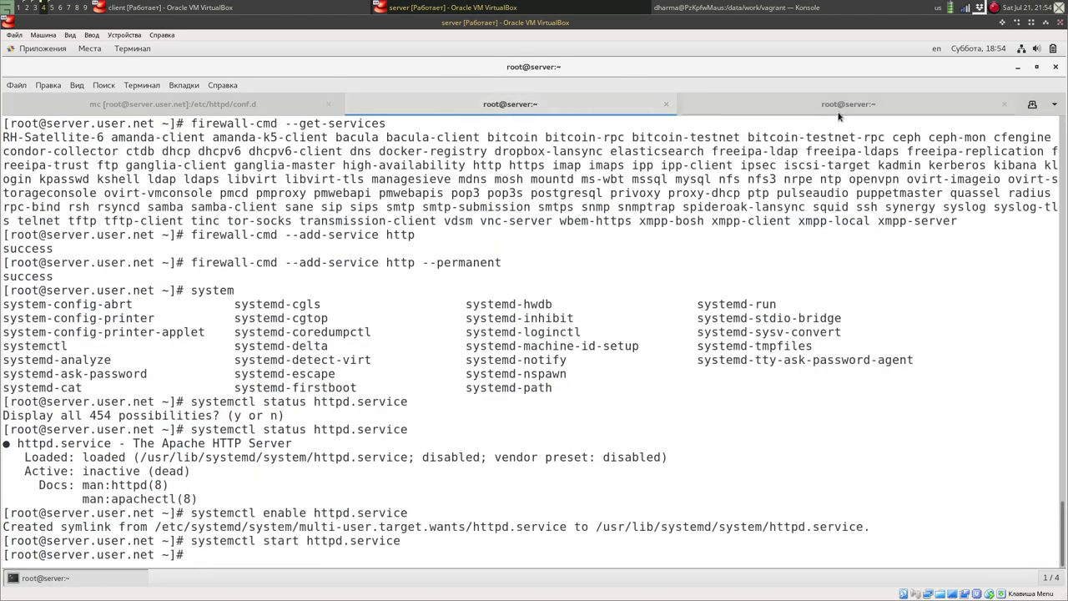
left_click(839, 112)
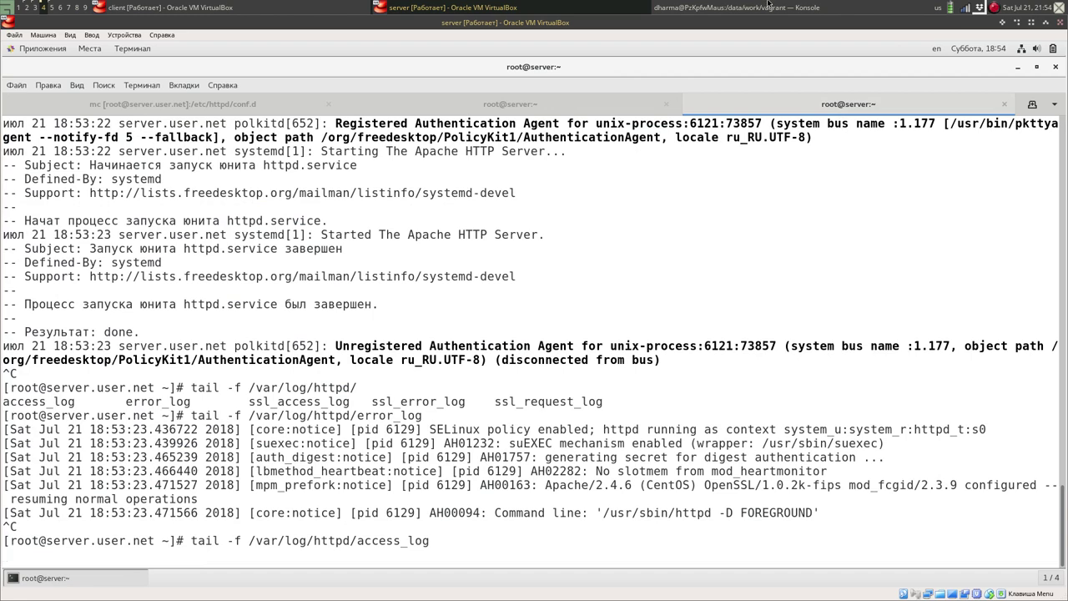
left_click(249, 5)
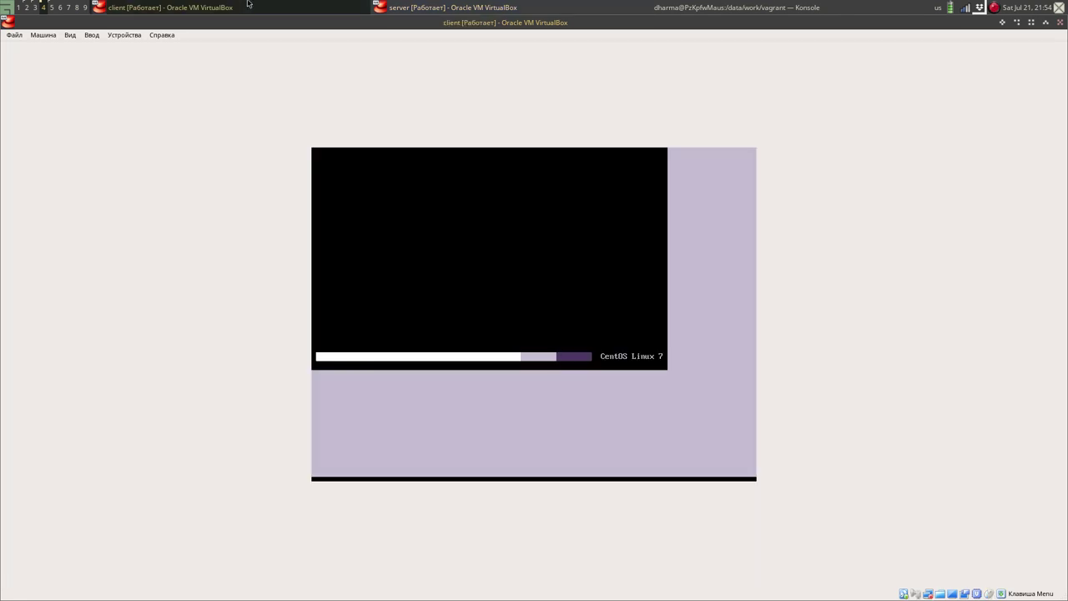
left_click(808, 5)
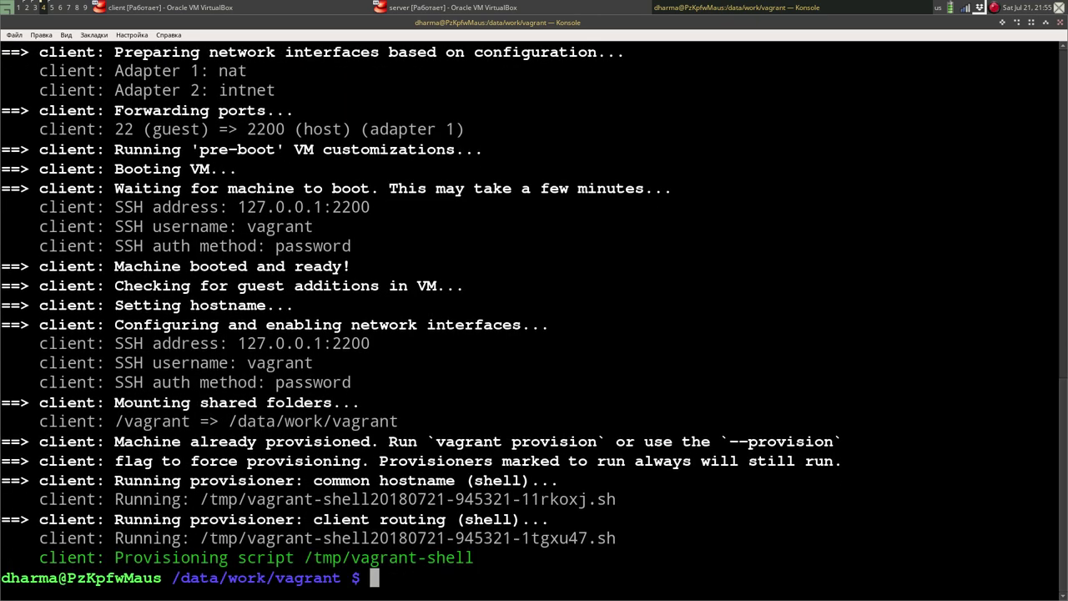
Step: Switch to the client virtual machine and log in to the user account by entering the account password
left_click(194, 5)
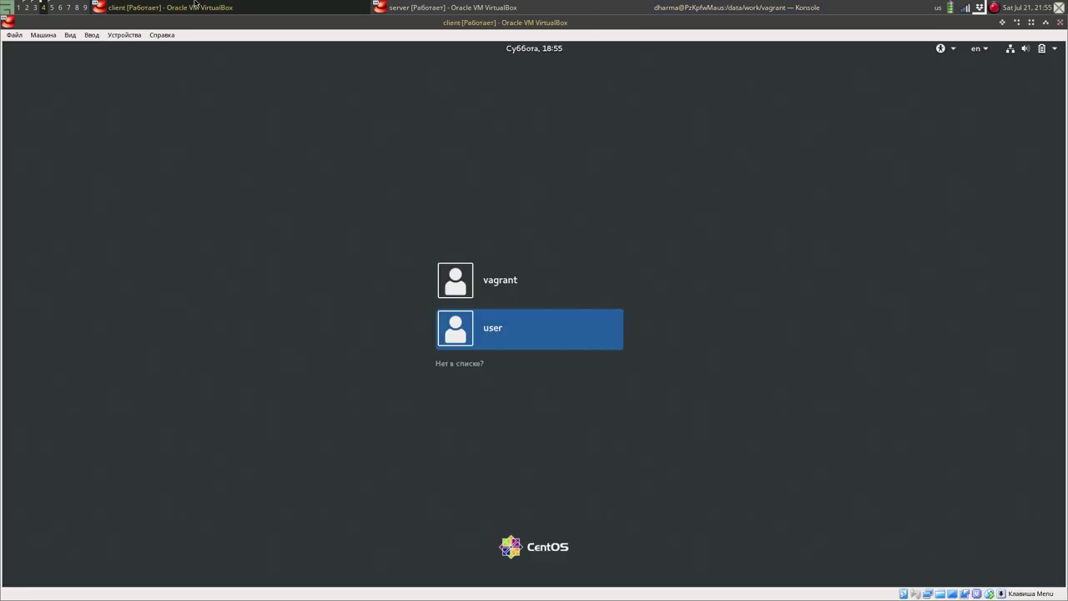
left_click(527, 329)
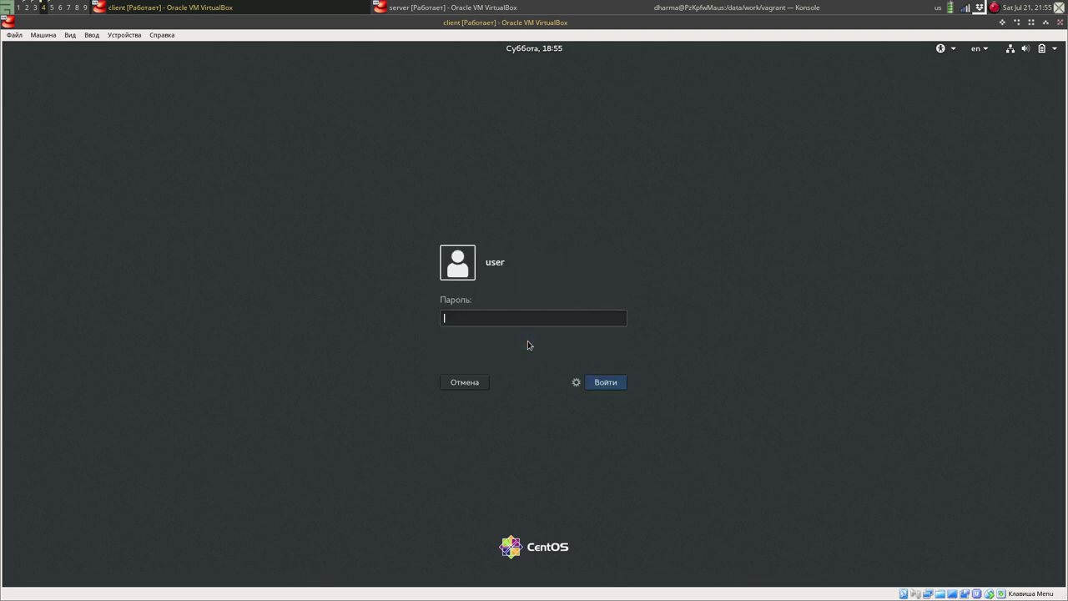
type("••••••")
key("Return")
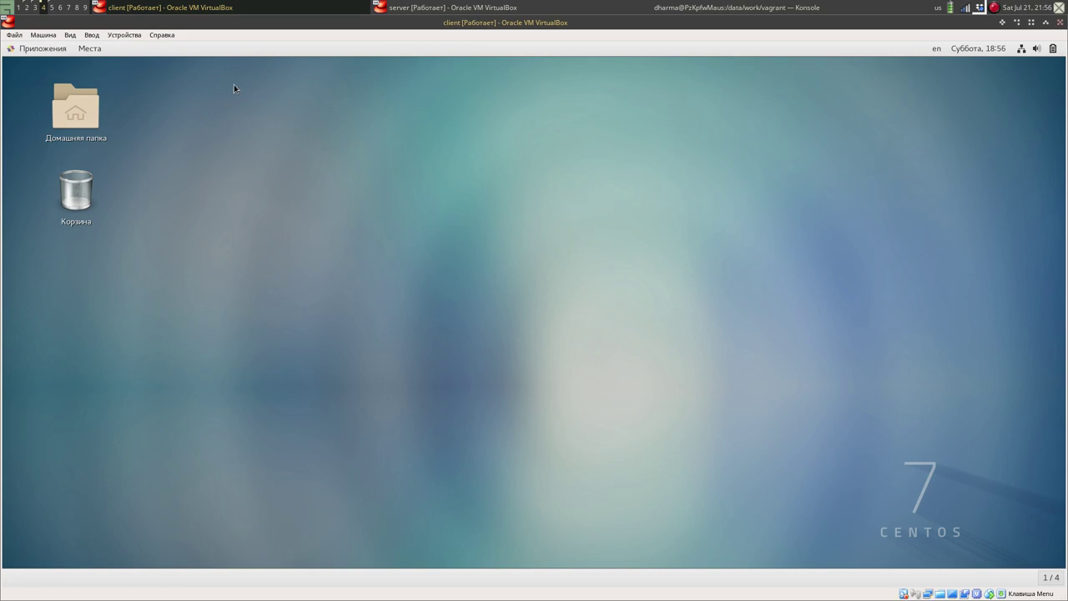
Step: Launch Firefox on the client machine, glancing at the server's access log meanwhile, and dismiss the browser's data-sharing notice
left_click(26, 48)
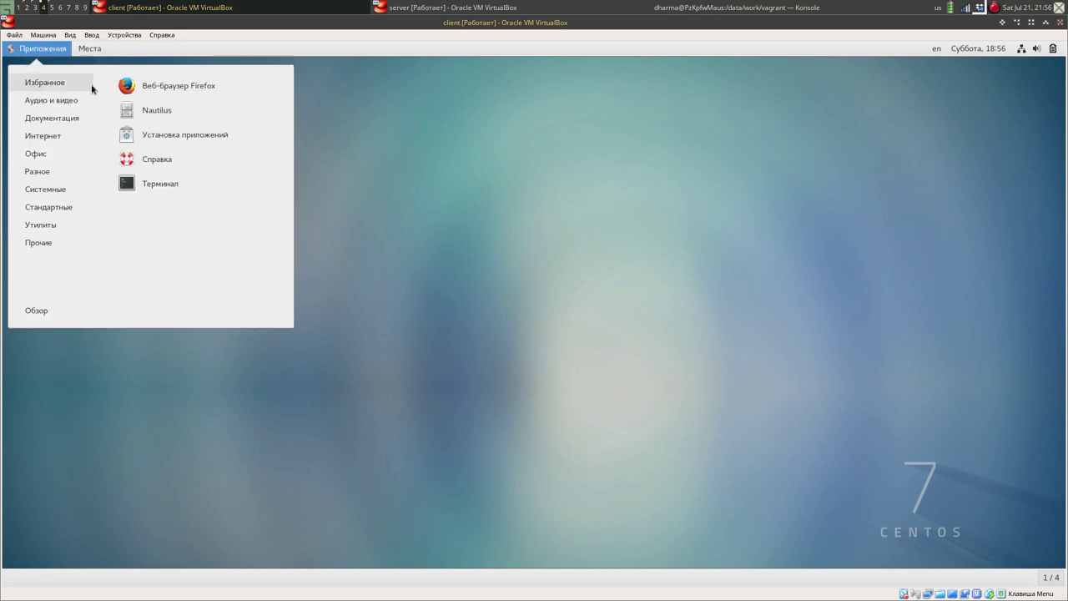
left_click(190, 85)
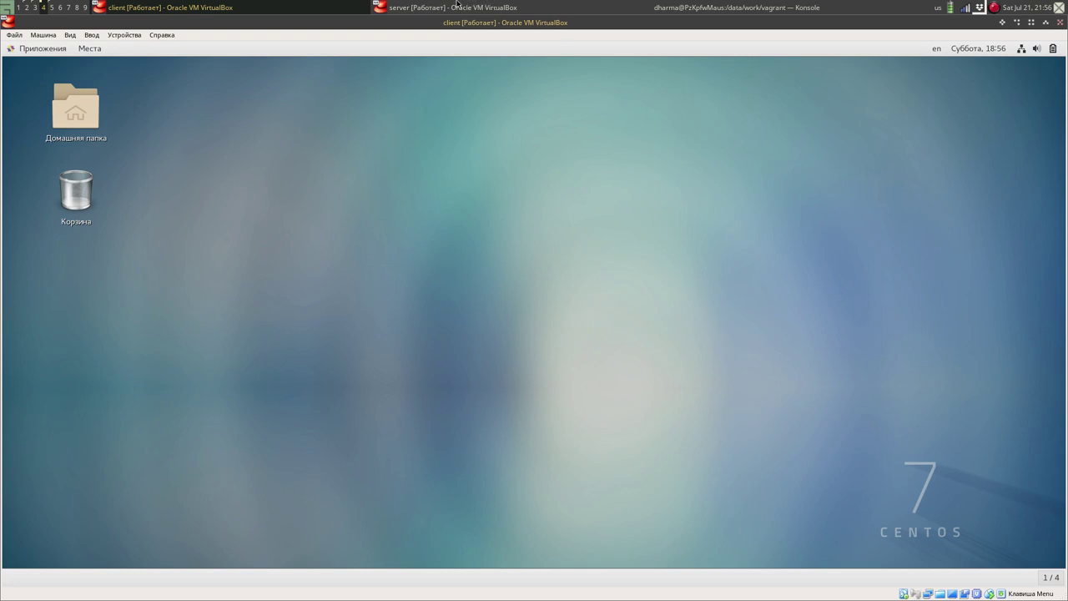
left_click(457, 6)
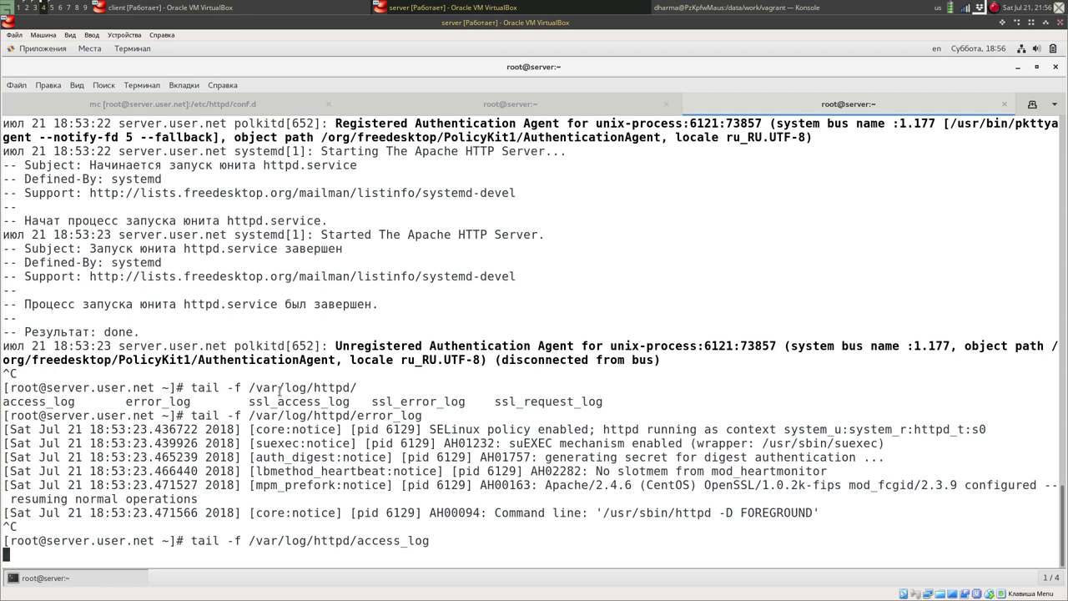
left_click(239, 5)
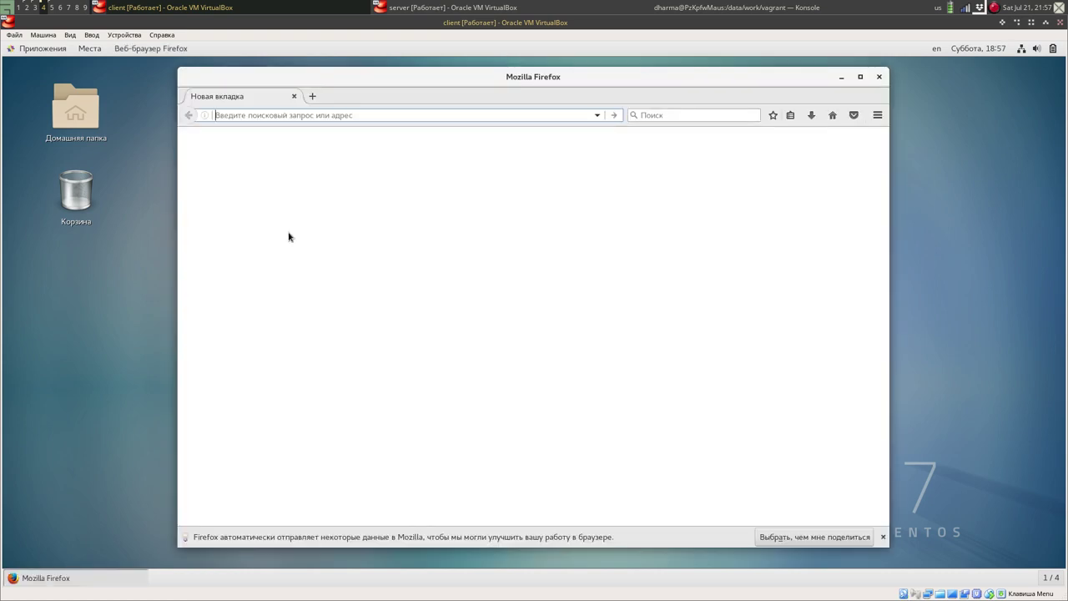
left_click(883, 538)
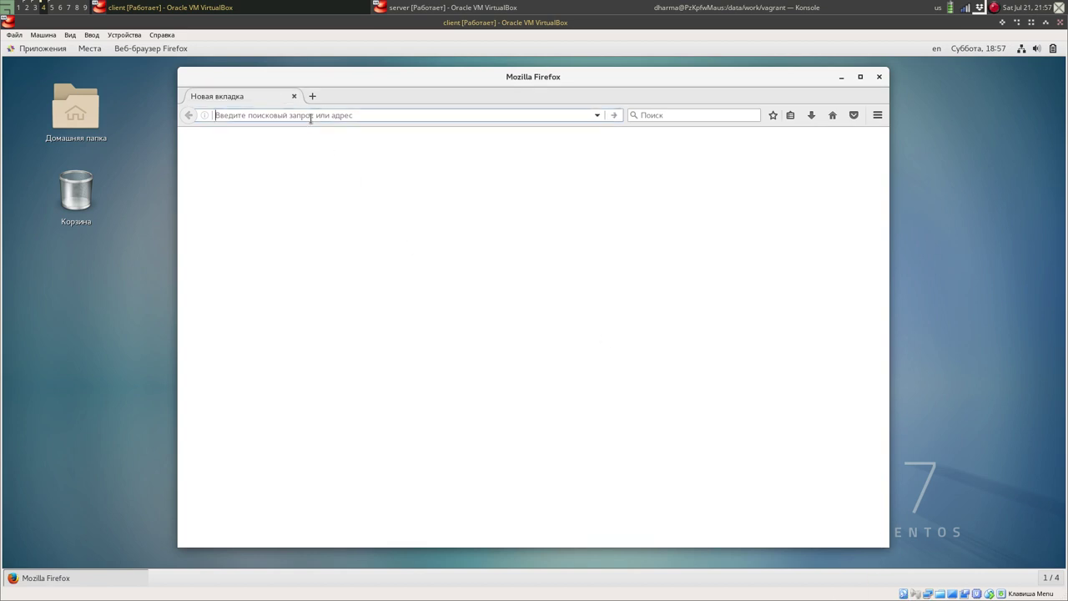
Step: Load server.user.net in Firefox on the client and look over the Apache test page
type("ser")
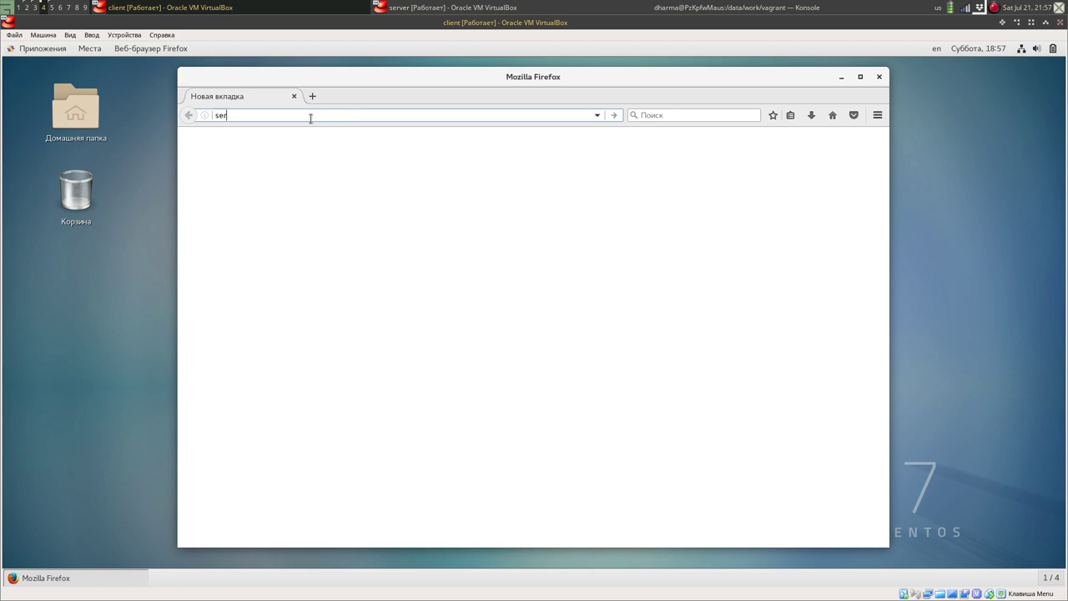
type("ver")
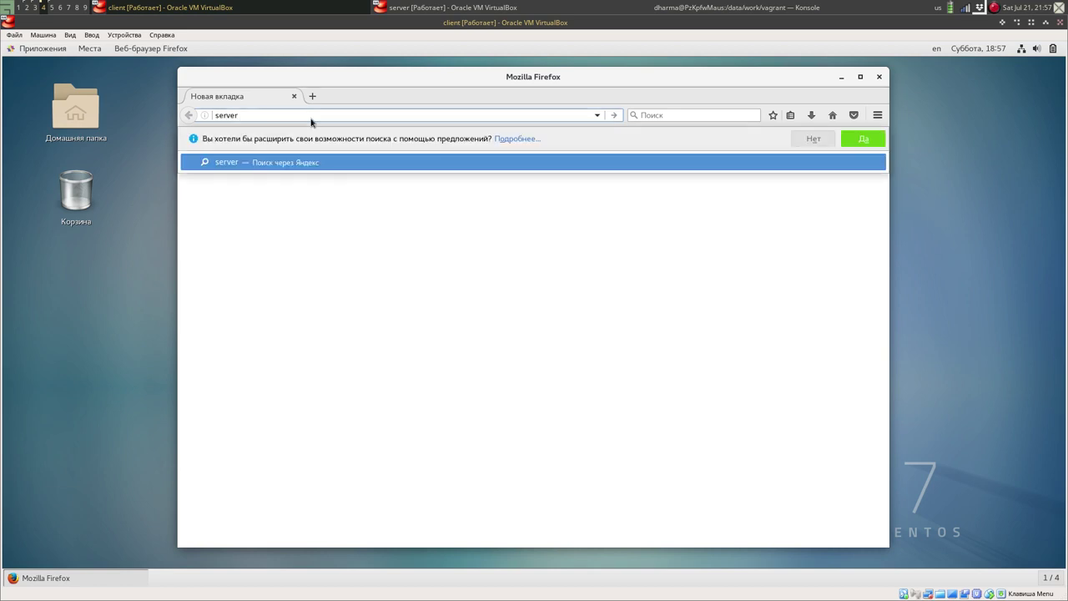
type(".us")
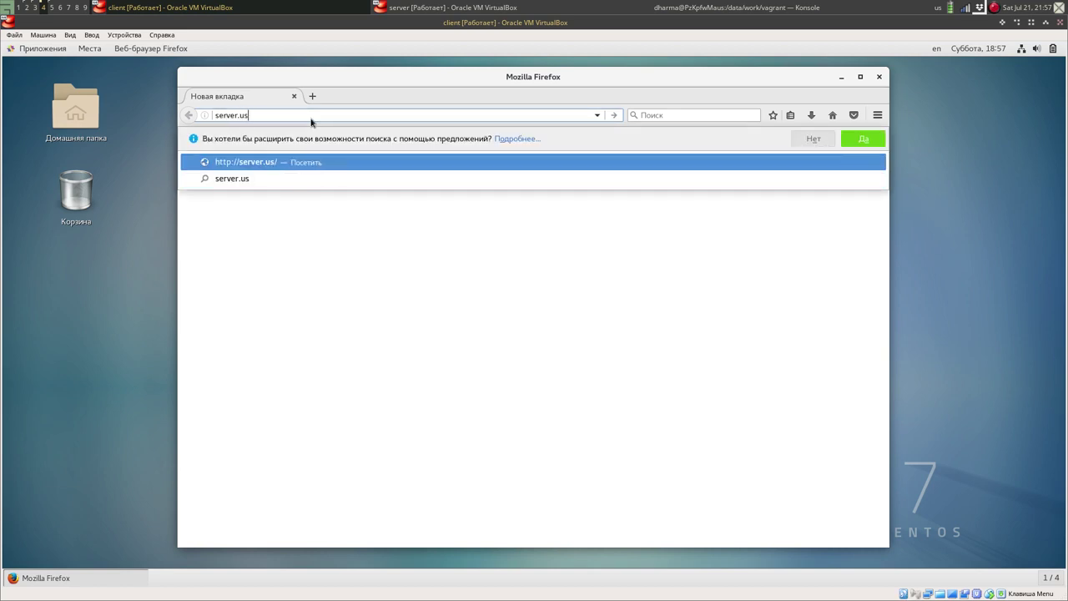
type("er.net")
key("Return")
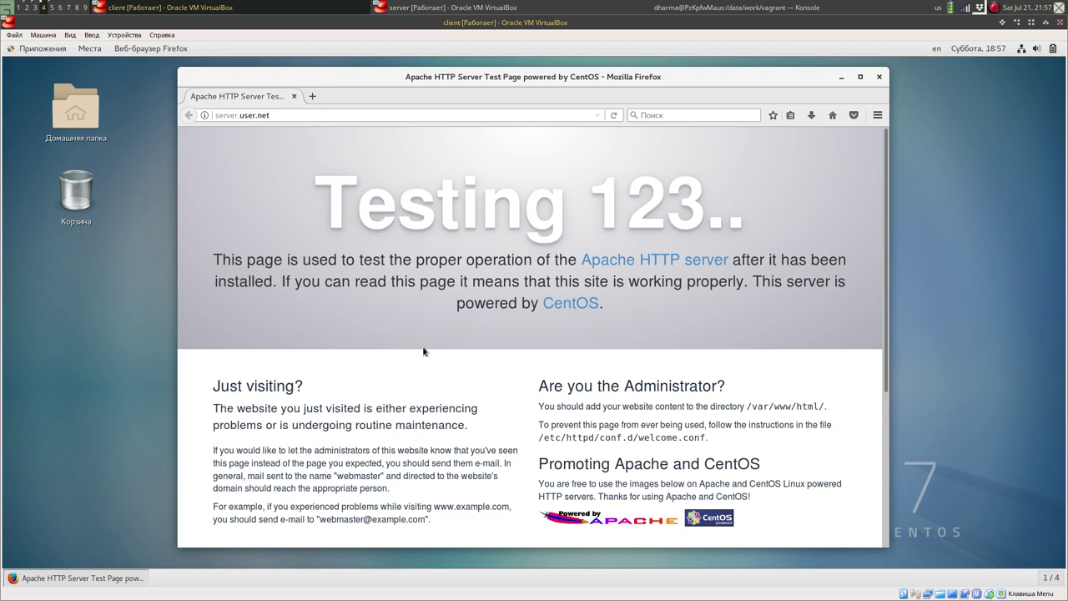
scroll(529, 322, "down", 5)
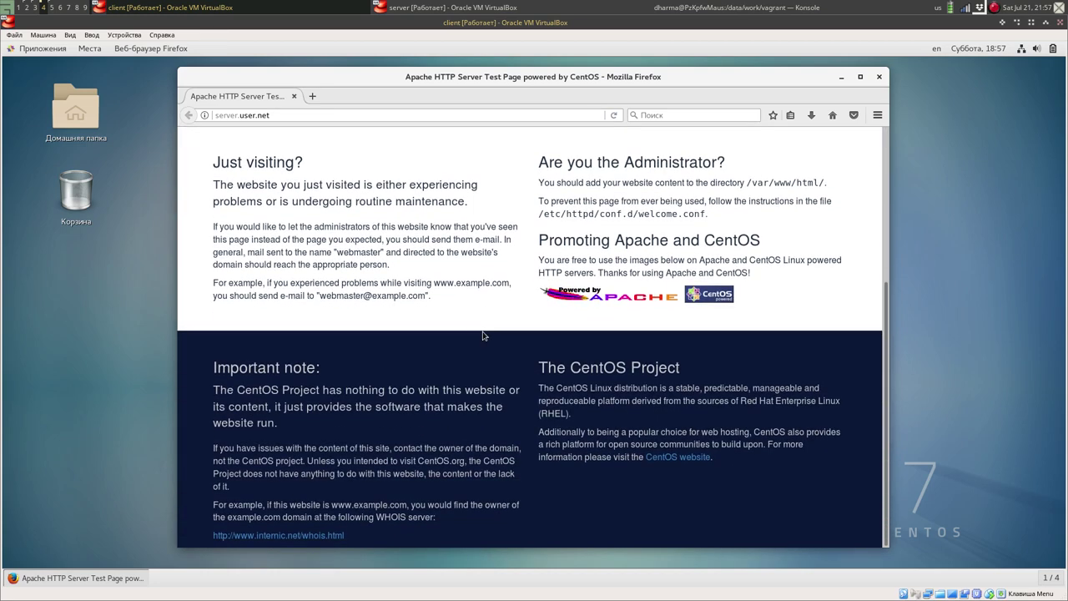
scroll(471, 320, "up", 5)
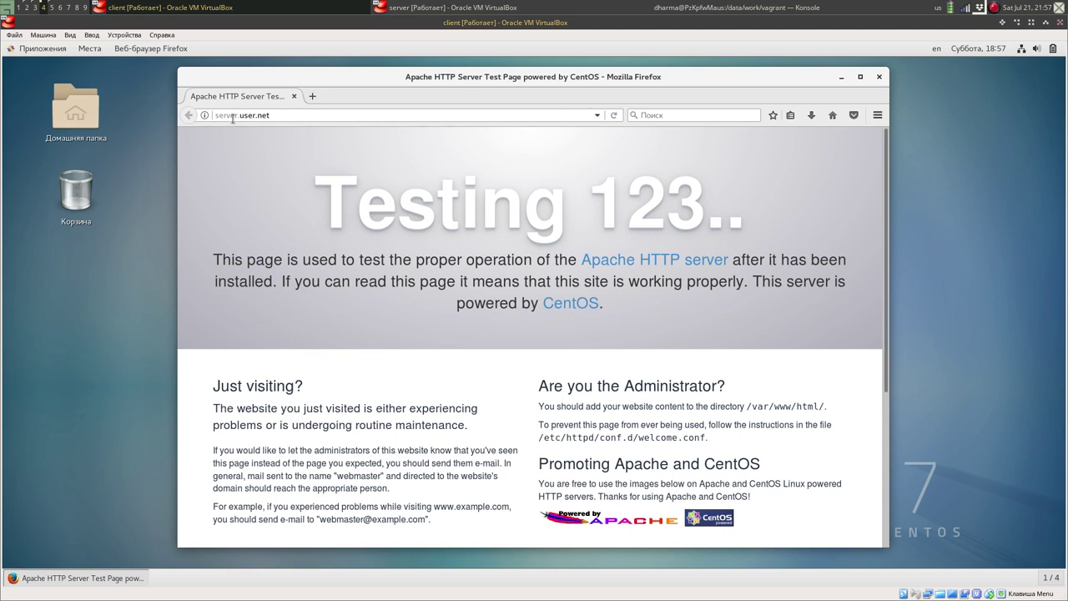
Step: Load the web server by its IP address, 192.168.1.1, in the same Firefox tab
left_click(279, 116)
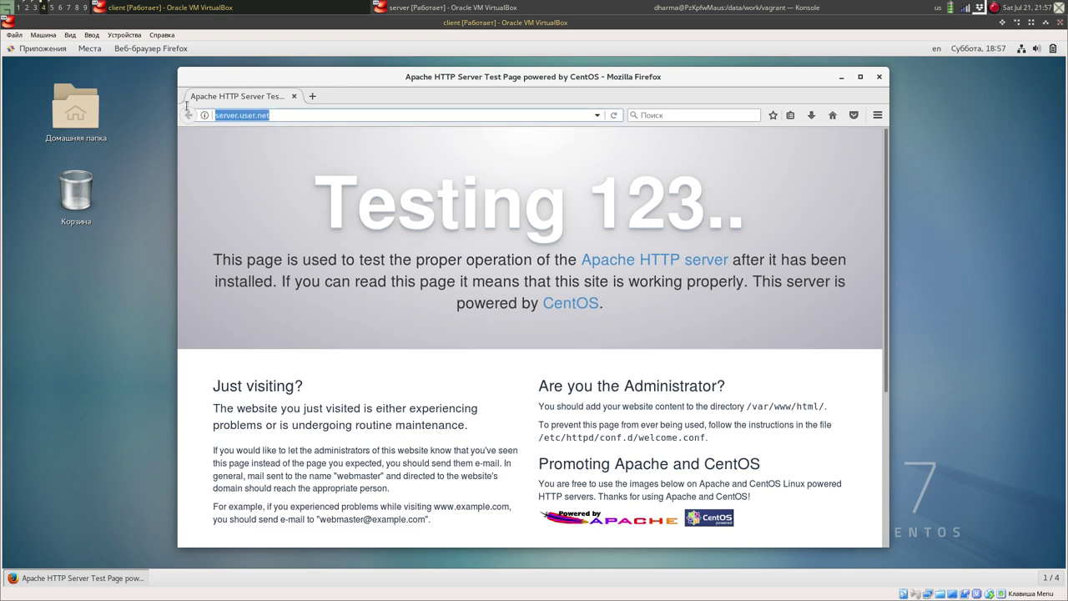
type("1")
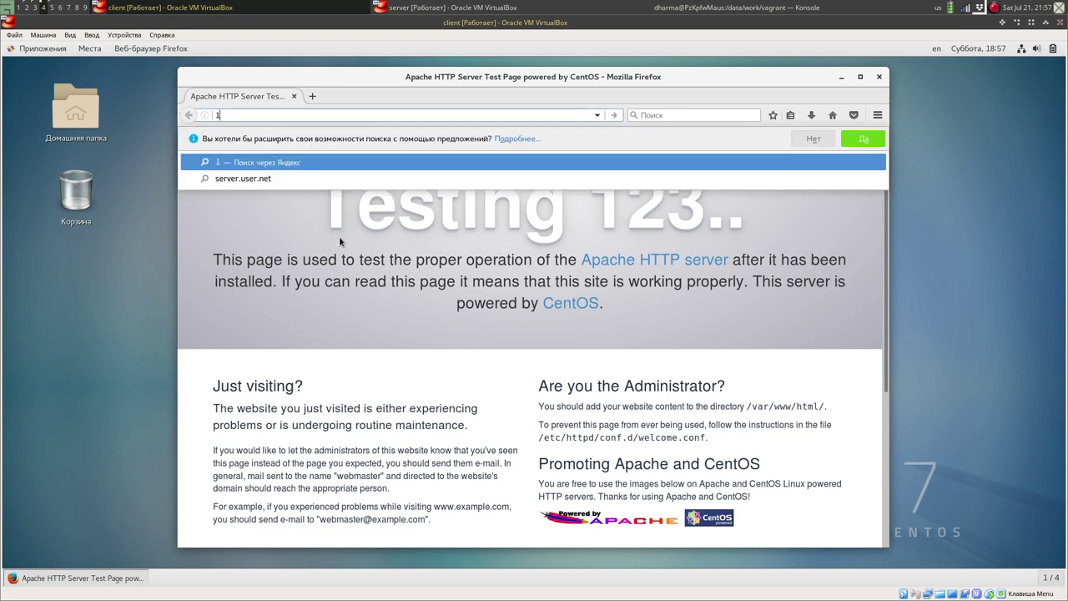
type("92.168.")
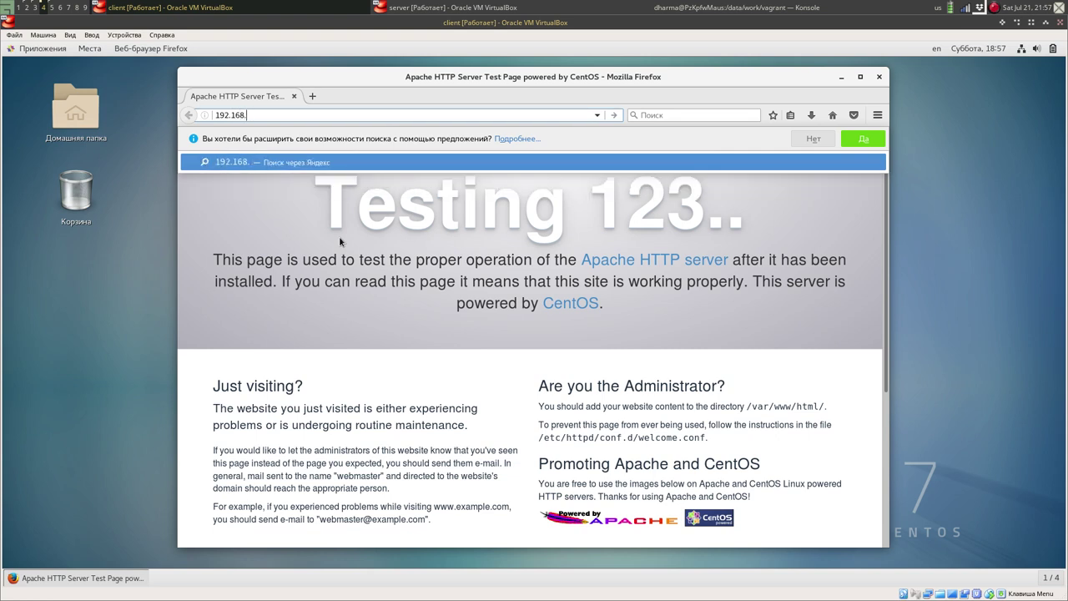
type("1")
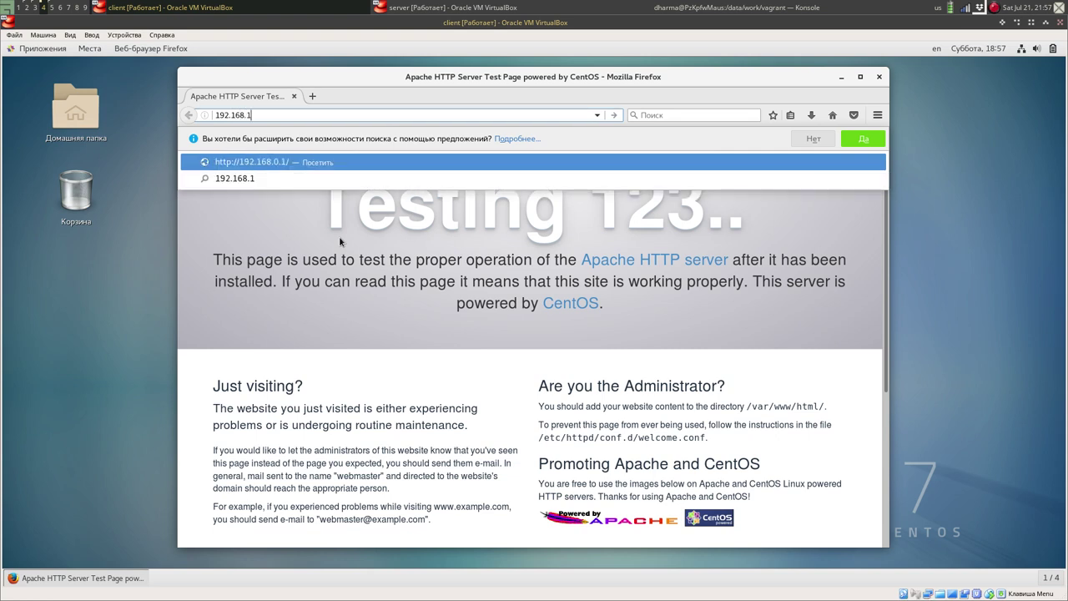
type(".1")
key("Return")
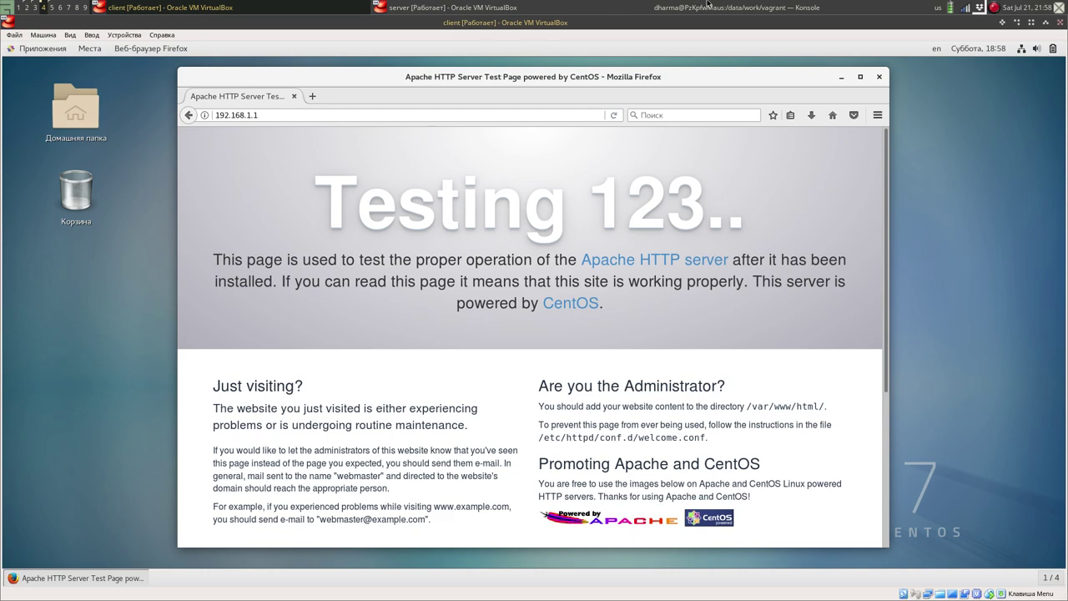
Step: Switch to the server machine and examine the client's requests in Apache's access log
left_click(464, 7)
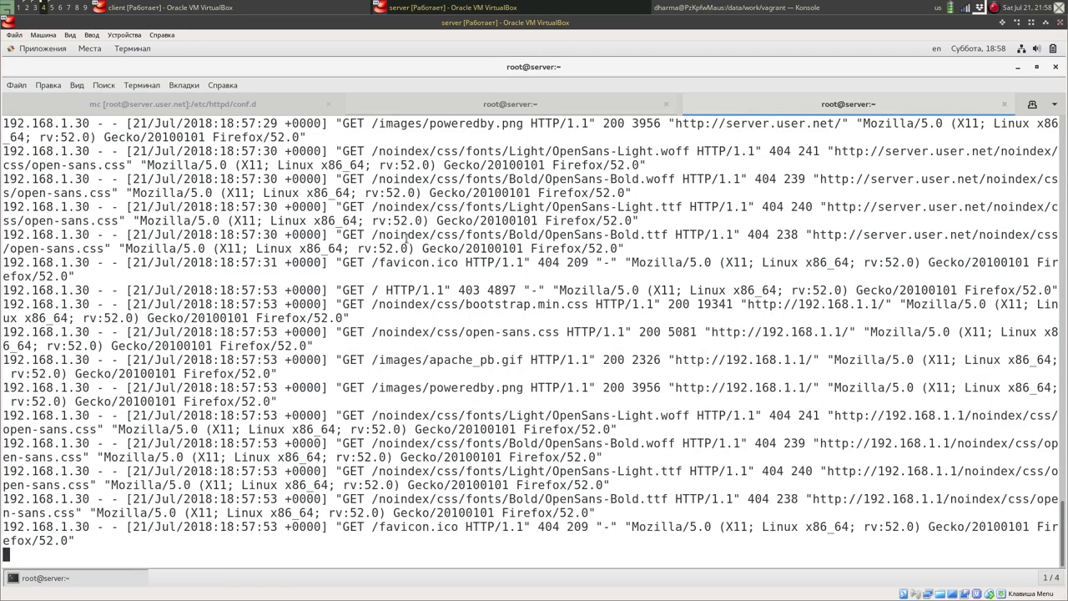
scroll(443, 351, "up", 10)
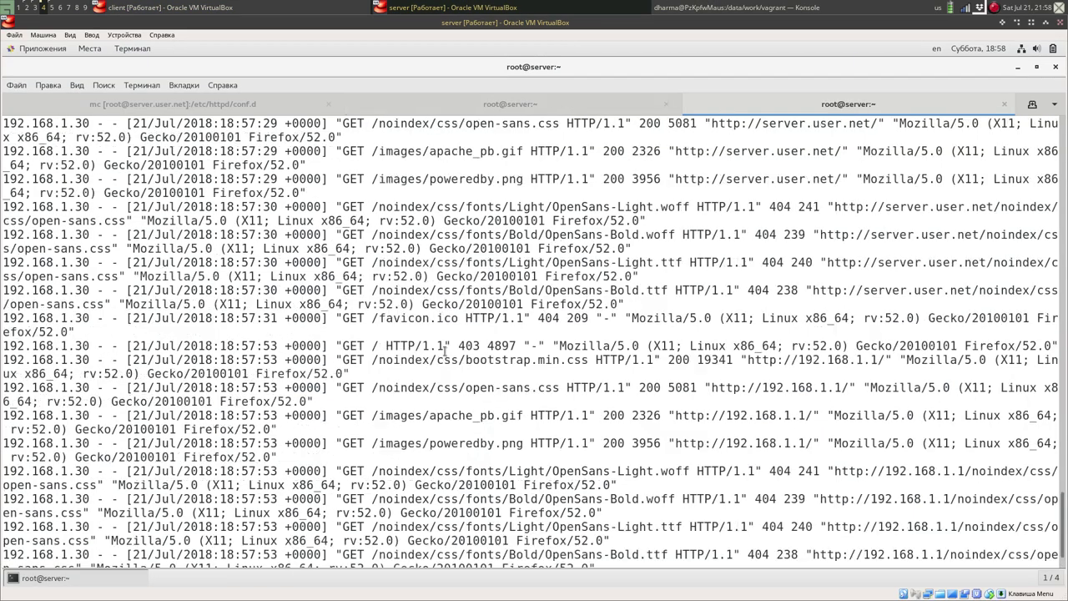
scroll(444, 351, "down", 5)
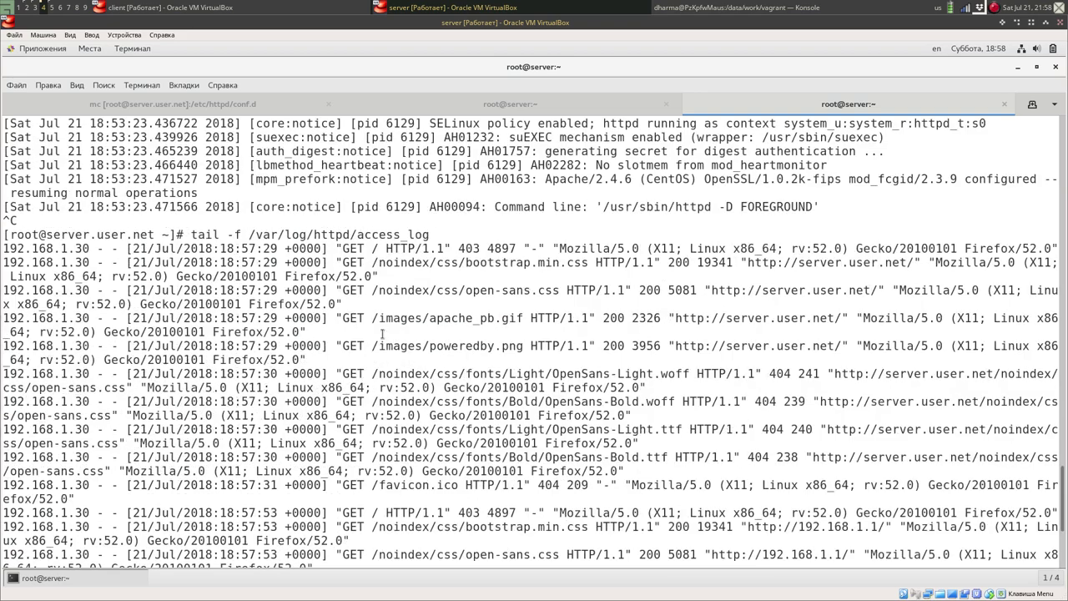
scroll(390, 339, "down", 5)
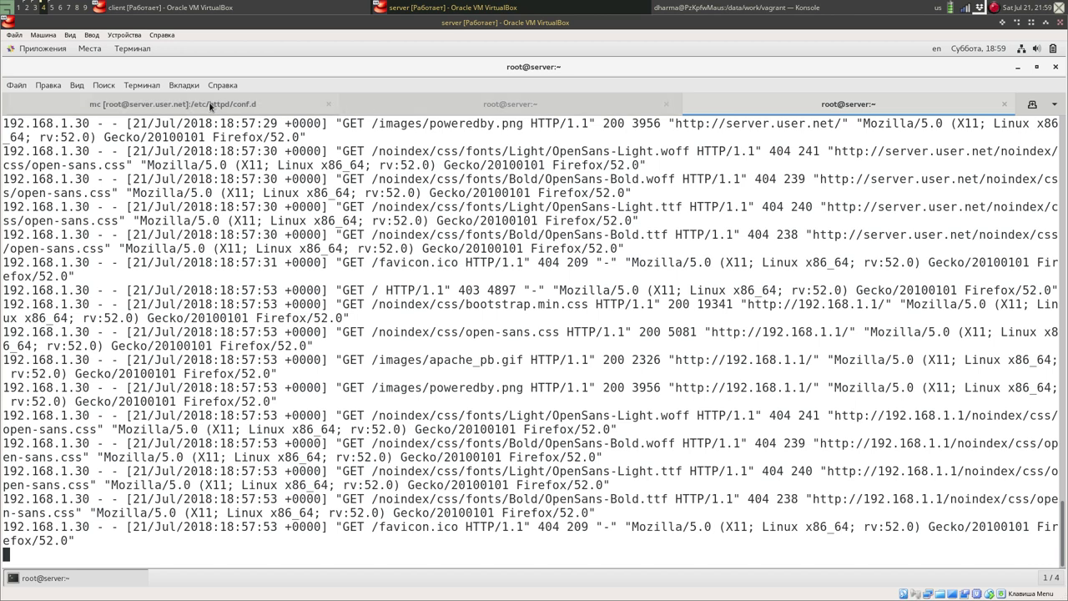
Step: In the server's Midnight Commander session, navigate the home directory's file panel to /var
left_click(211, 106)
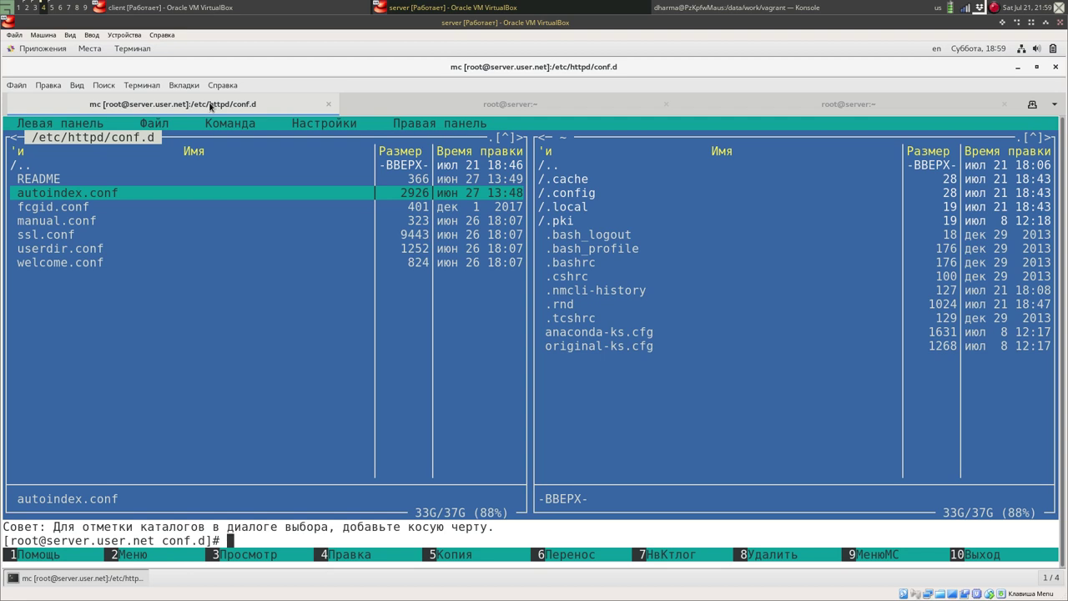
key("Tab")
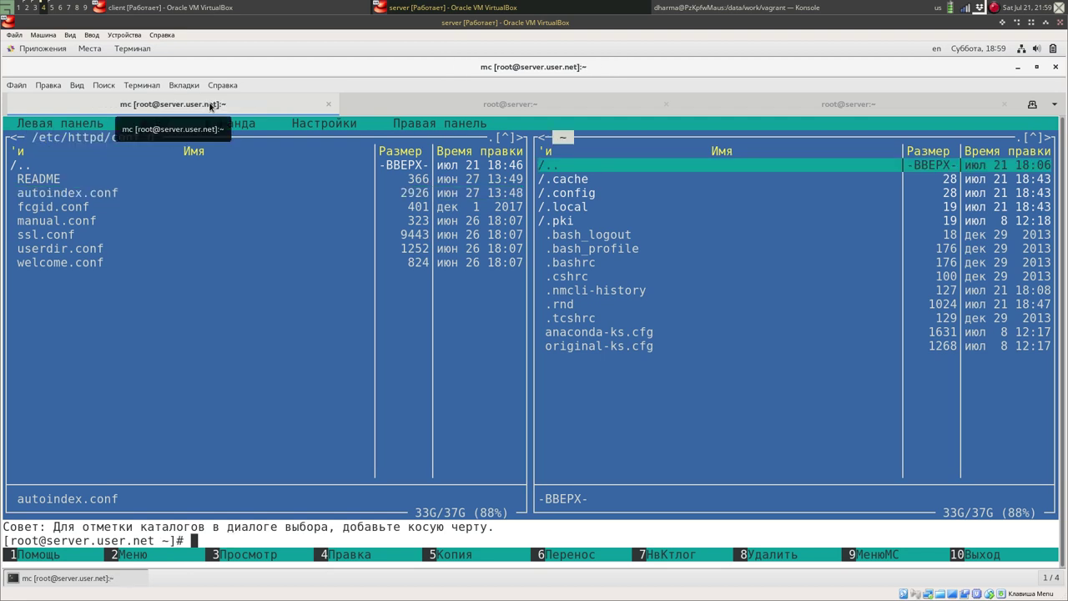
key("Return")
key("Up")
key("Up")
key("Up")
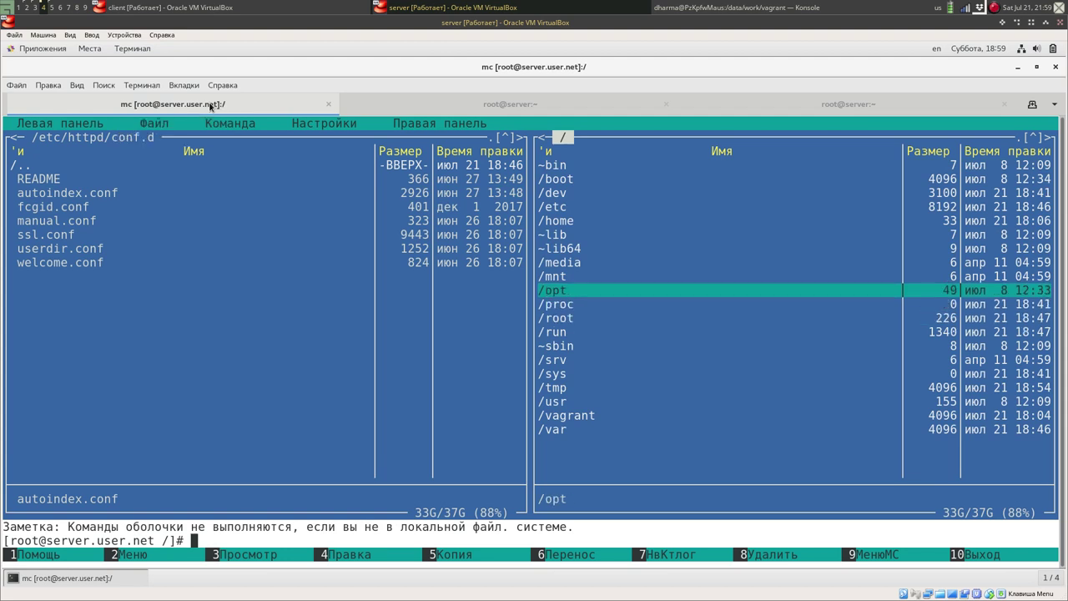
key("Down")
key("Down")
key("Down")
key("Down")
key("Down")
key("Down")
key("Down")
key("Down")
key("Down")
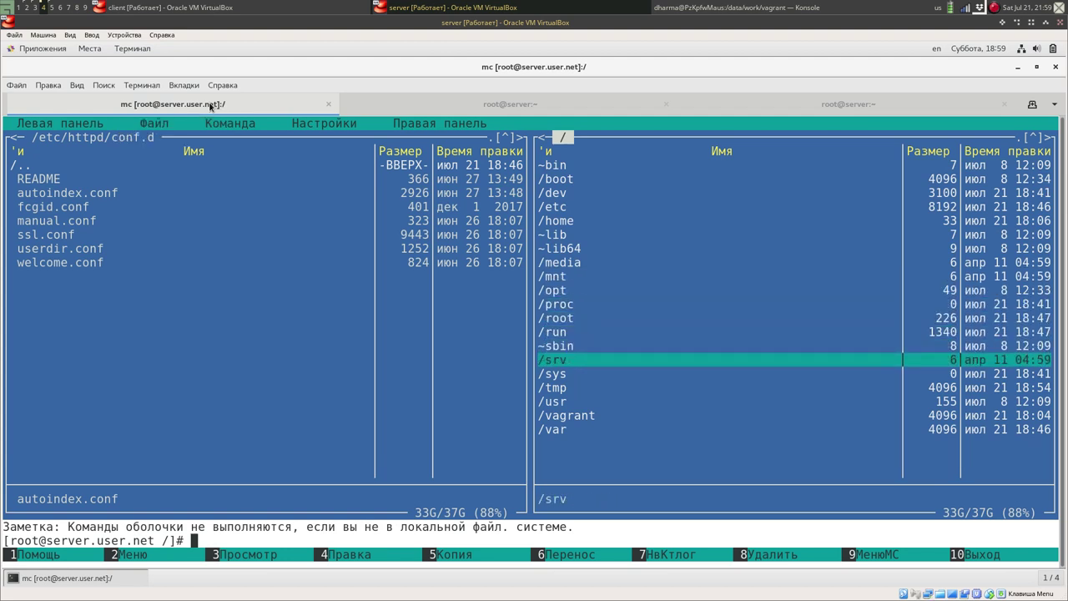
key("Down")
key("Down")
key("Return")
Step: Navigate the active file panel to the forward zone directory /var/named/master/fz and select the user.net file
key("Down")
key("Down")
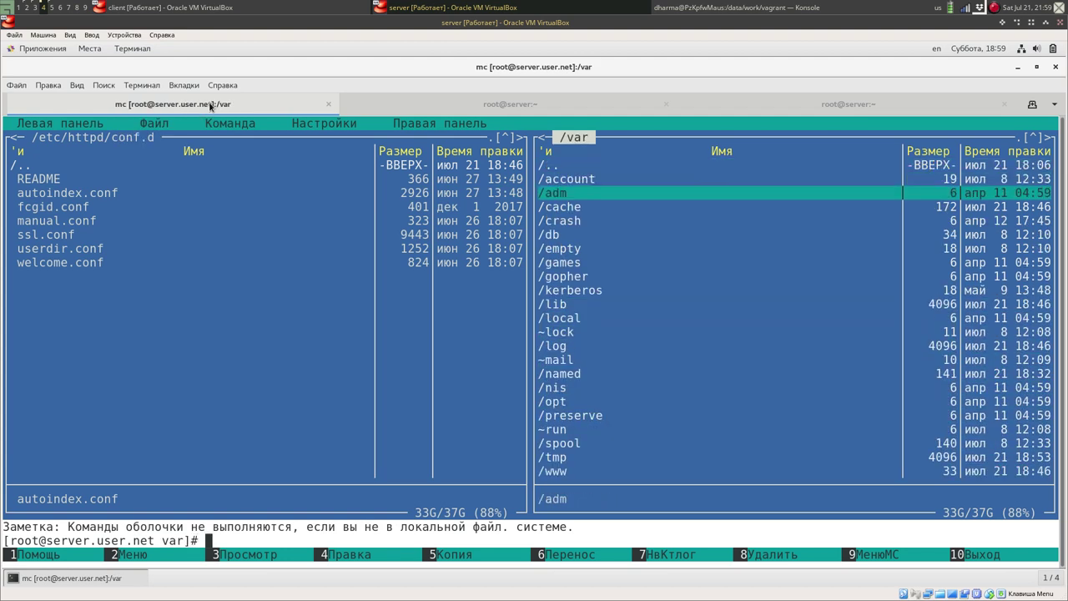
key("ctrl+s")
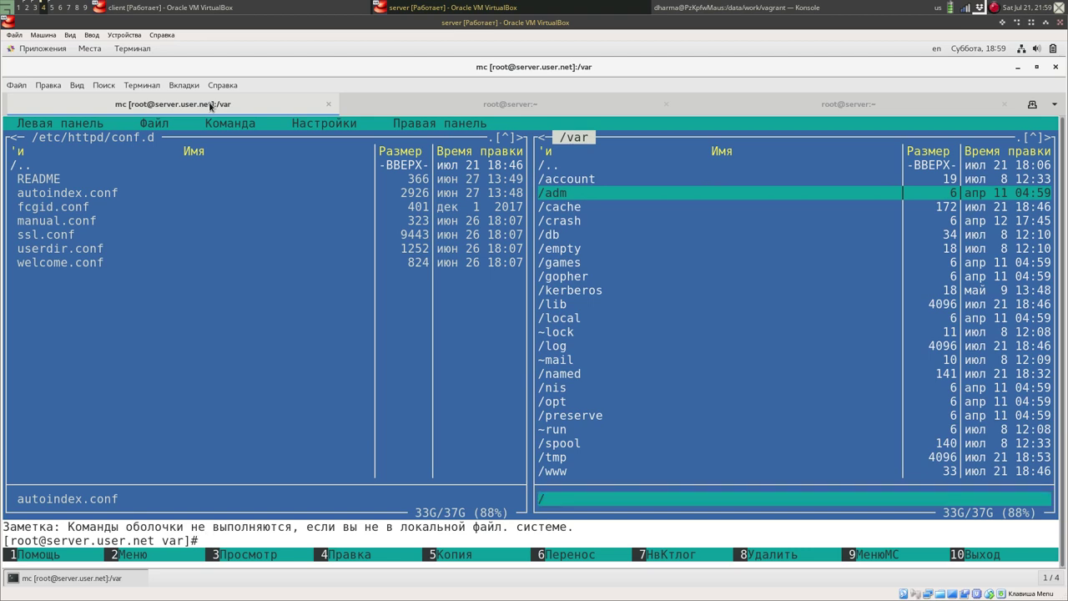
type("na")
key("Return")
key("Down")
key("Down")
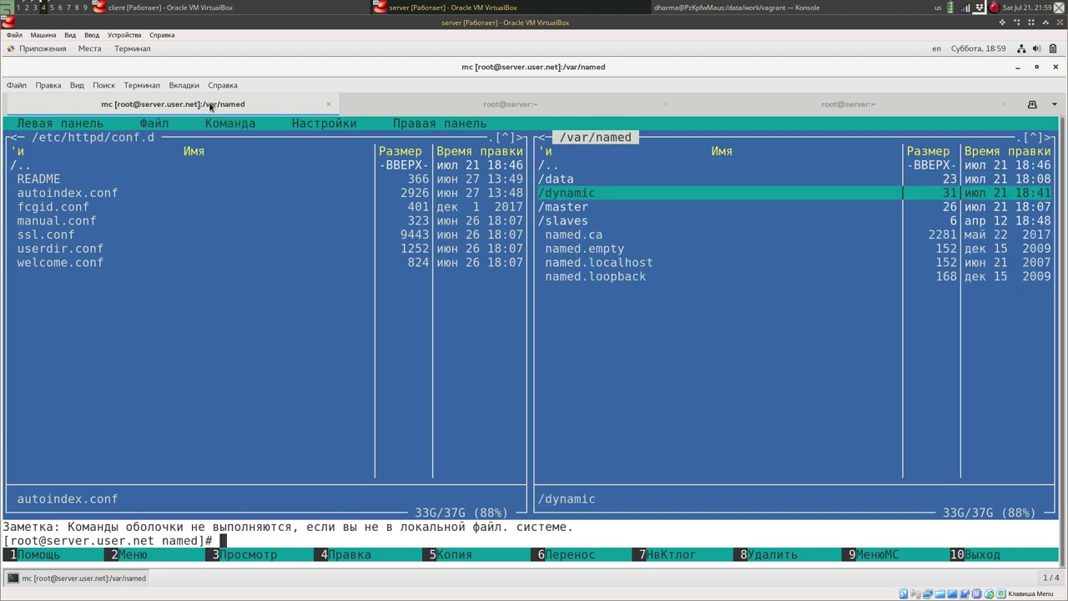
key("Down")
key("Return")
key("Down")
key("Down")
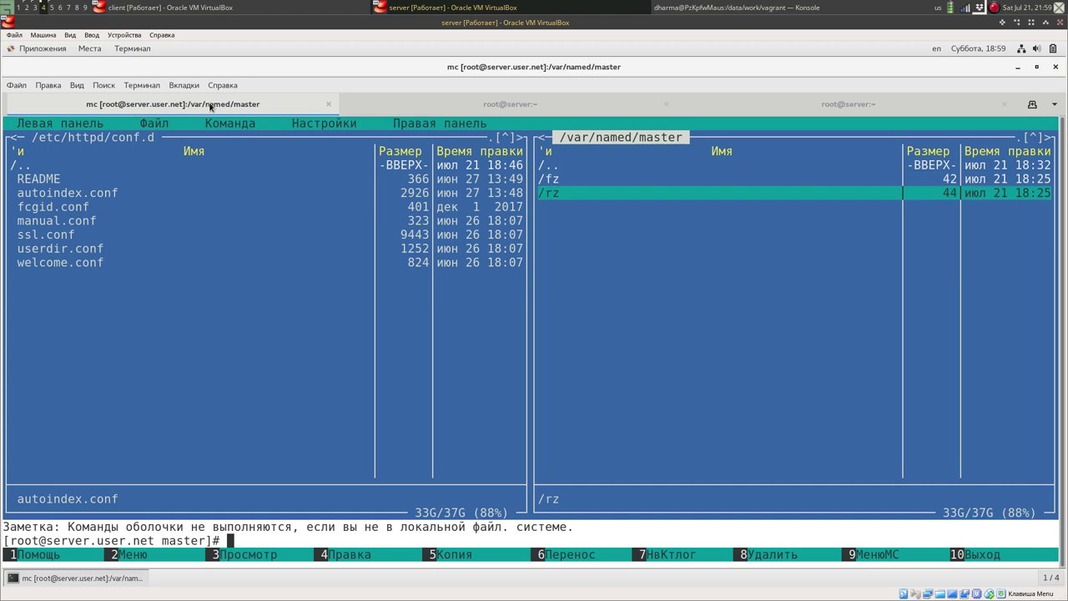
key("Up")
key("Return")
key("Down")
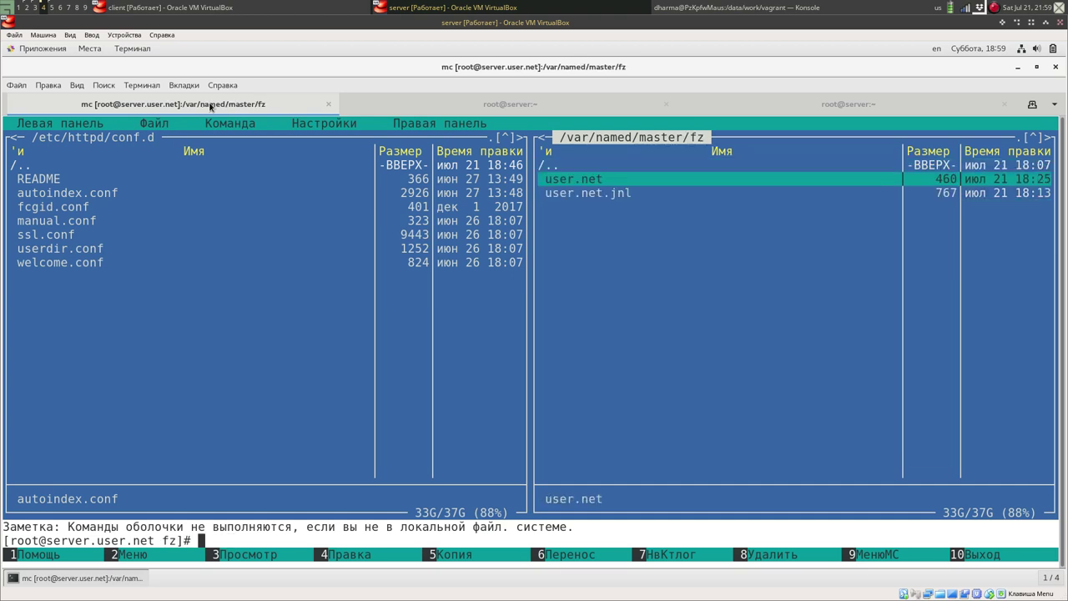
Step: Open the user.net zone file for editing and duplicate the server A record line at the end of the file
key("F4")
key("Down")
key("Down")
key("Down")
key("Down")
key("Down")
key("Down")
key("Down")
key("Down")
key("Down")
key("Down")
key("Down")
key("Down")
key("Down")
key("Down")
key("Down")
key("Down")
key("Down")
key("Down")
key("Down")
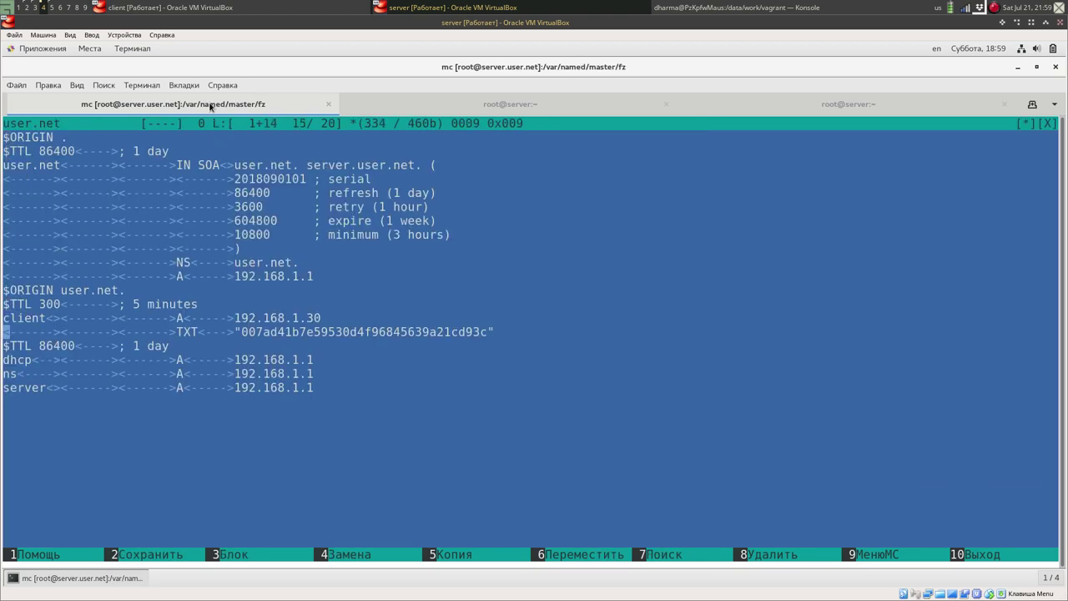
key("Up")
key("Up")
key("Up")
key("Up")
key("Up")
key("Down")
key("Down")
key("Down")
key("Down")
key("shift+Right")
key("shift+Right")
key("shift+Right")
key("shift+Right")
key("shift+Right")
key("shift+Right")
key("shift+Right")
key("shift+Right")
key("shift+Right")
key("shift+Right")
key("shift+Right")
key("shift+Right")
key("shift+Right")
key("shift+Right")
key("shift+Right")
key("shift+Right")
key("shift+Right")
key("shift+Right")
key("shift+Right")
key("shift+Right")
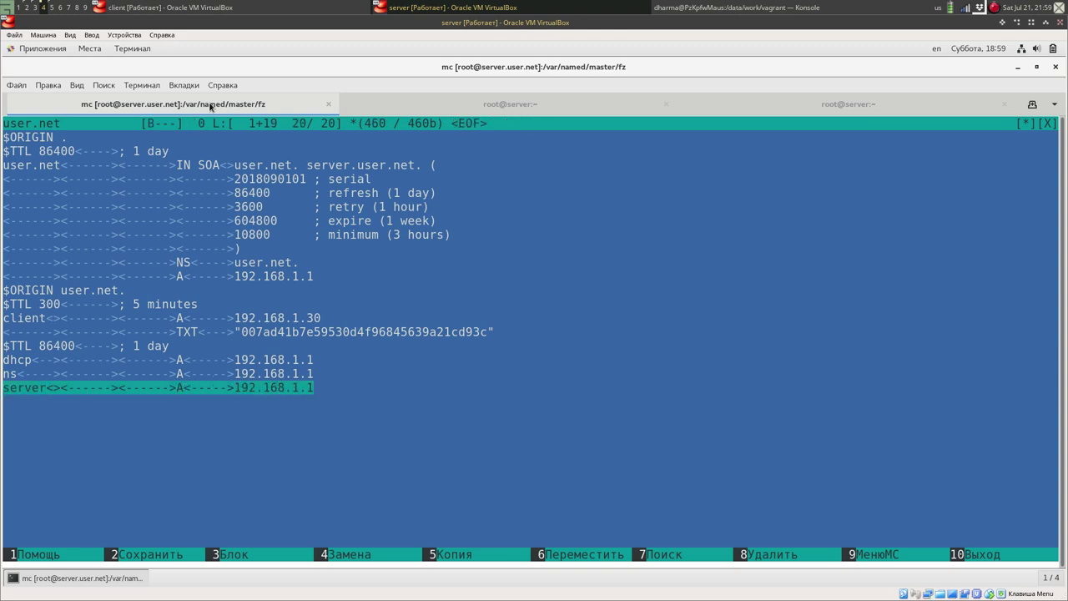
key("F5")
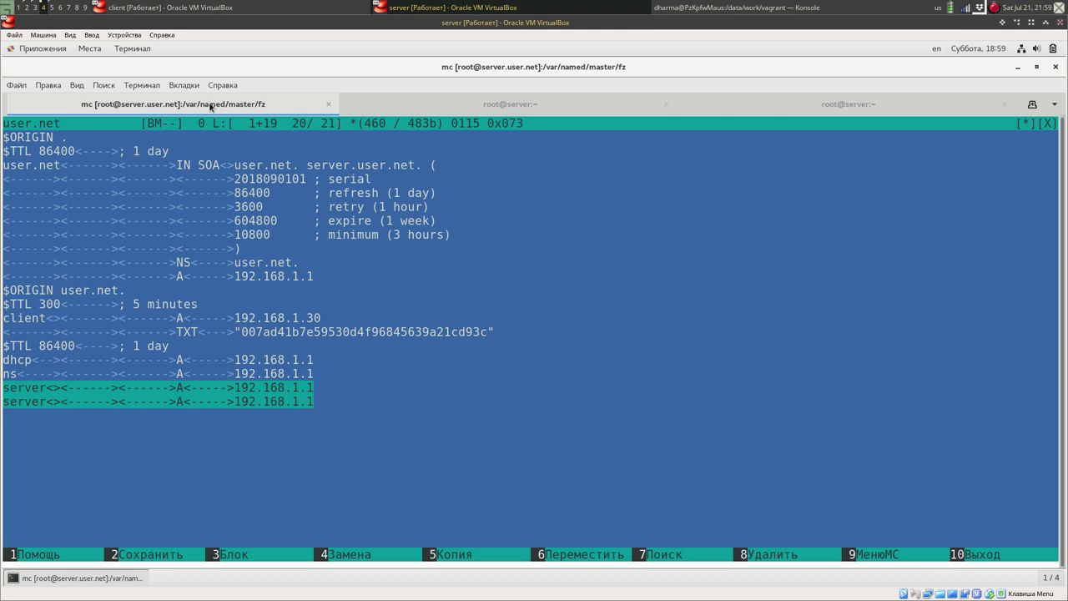
Step: Rename the host of the duplicated A record to www, add a line break after it and save the zone file
key("Right")
key("BackSpace")
key("Delete")
key("Delete")
key("Delete")
key("Delete")
key("Delete")
type("www")
key("Down")
key("Return")
key("F2")
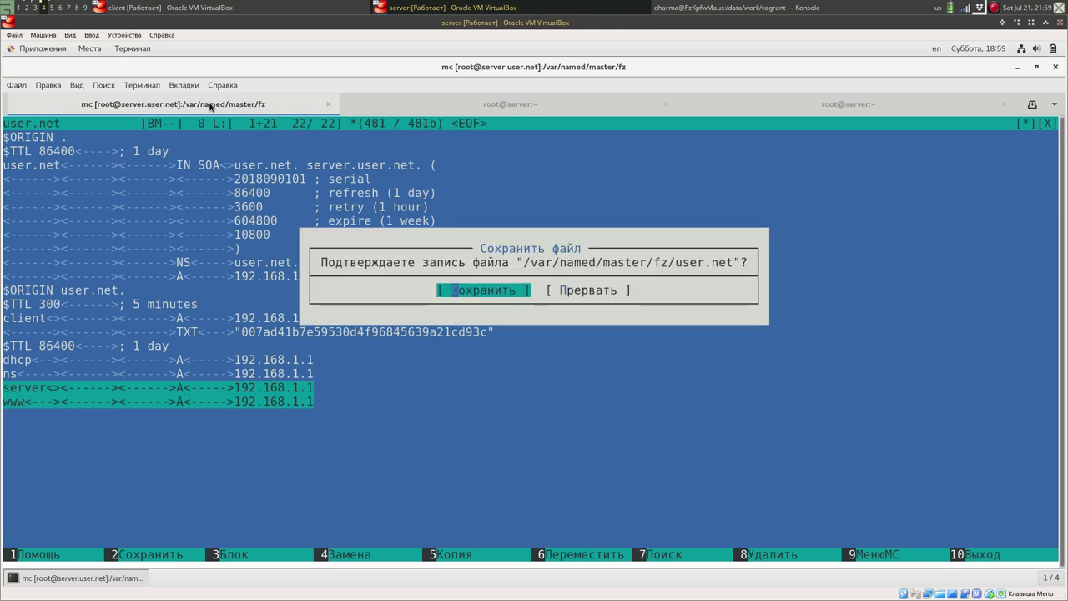
key("Return")
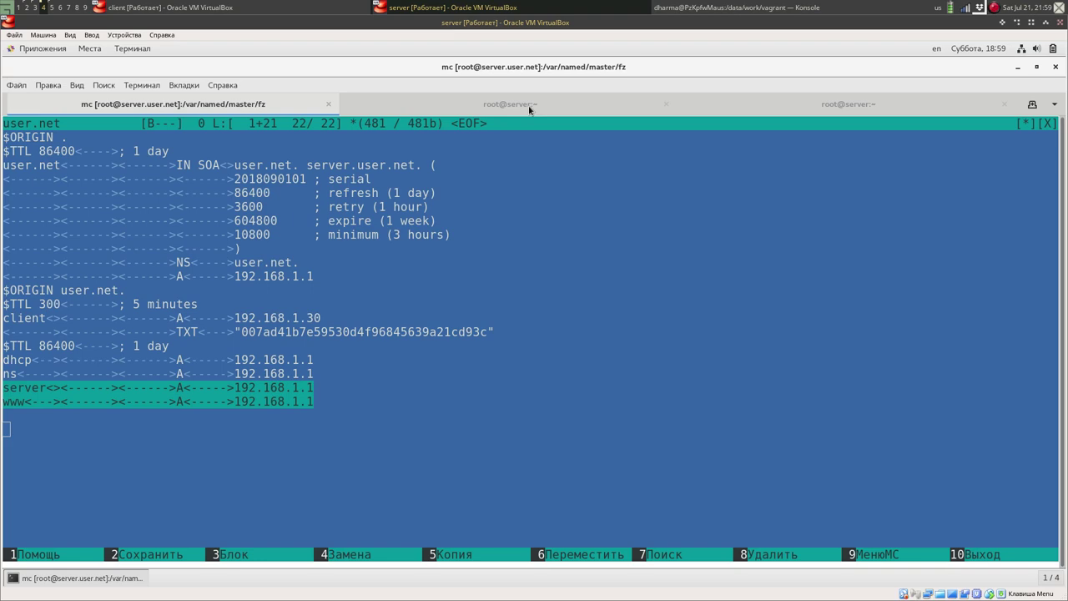
Step: Switch to the second root terminal session and stop the named service with systemctl stop named
key("super")
key("super")
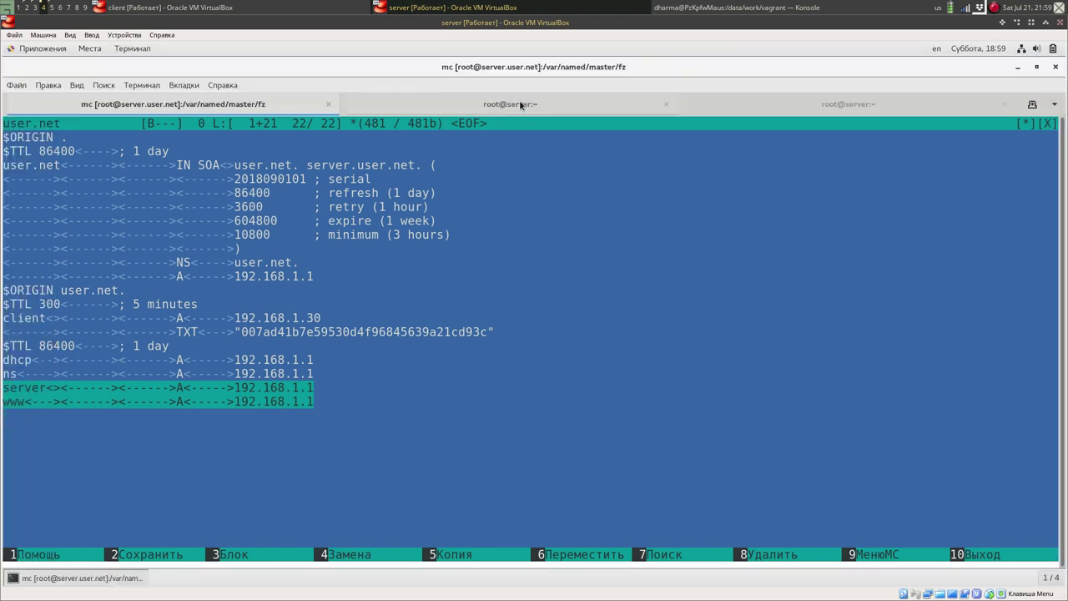
left_click(510, 105)
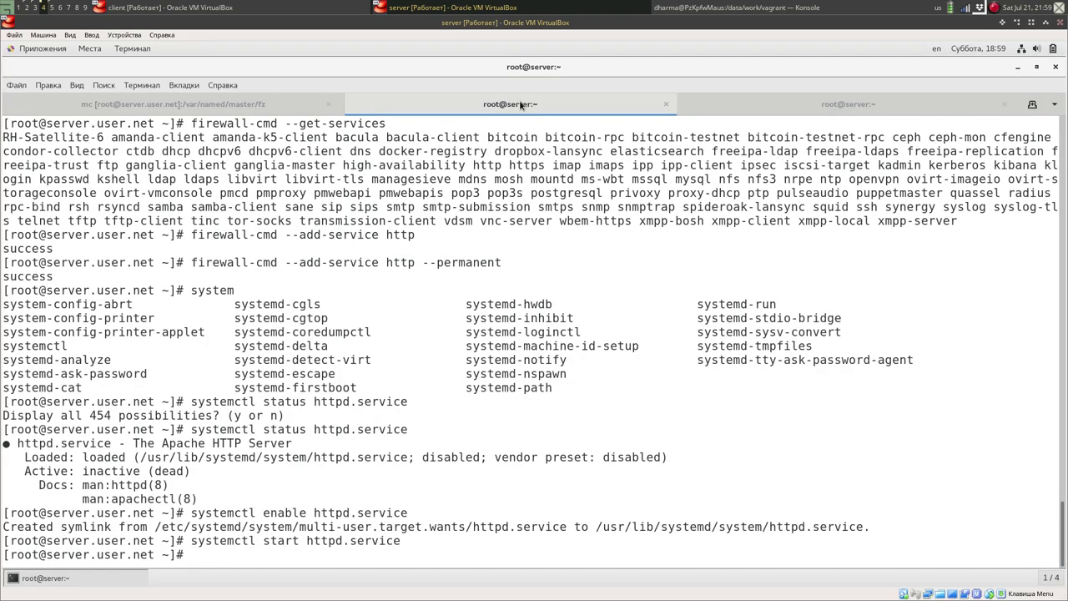
type("systemctl stop")
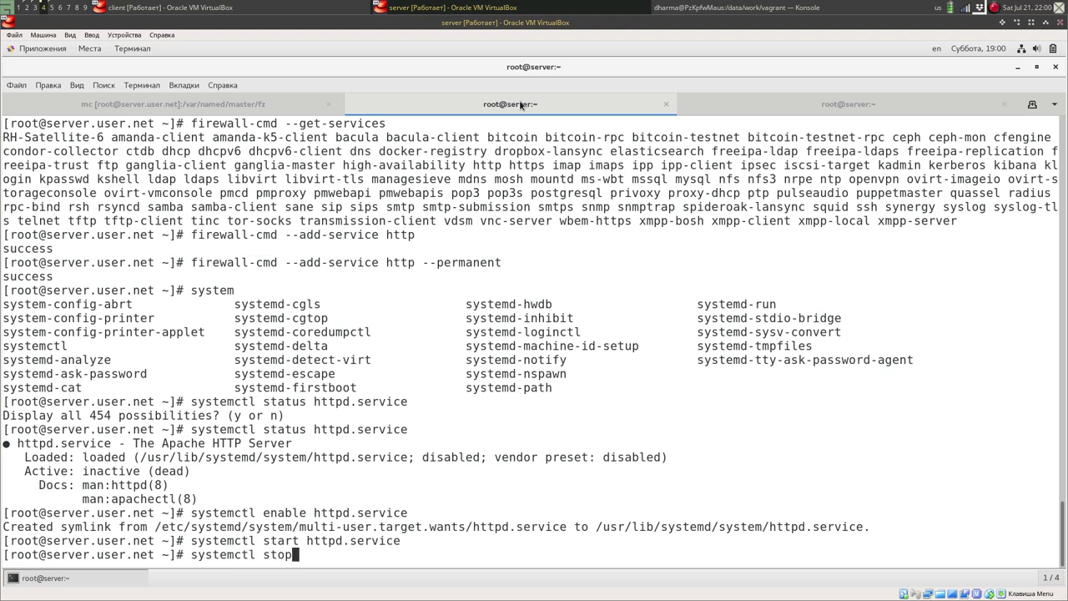
type(" named")
key("Return")
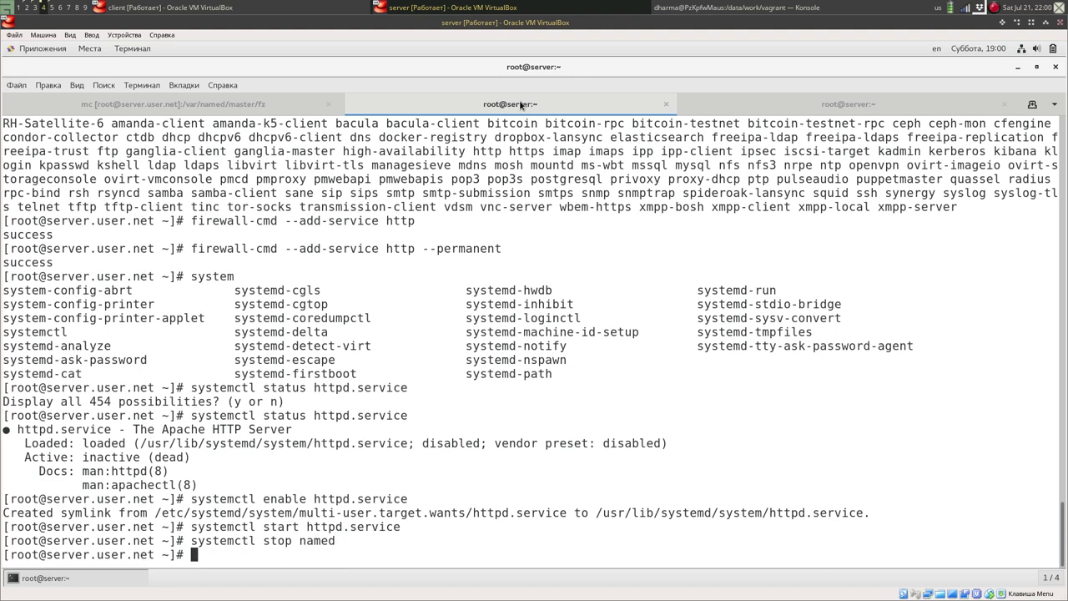
Step: Return to the user.net zone file, save it again, close the editor and check its contents in the viewer
left_click(240, 102)
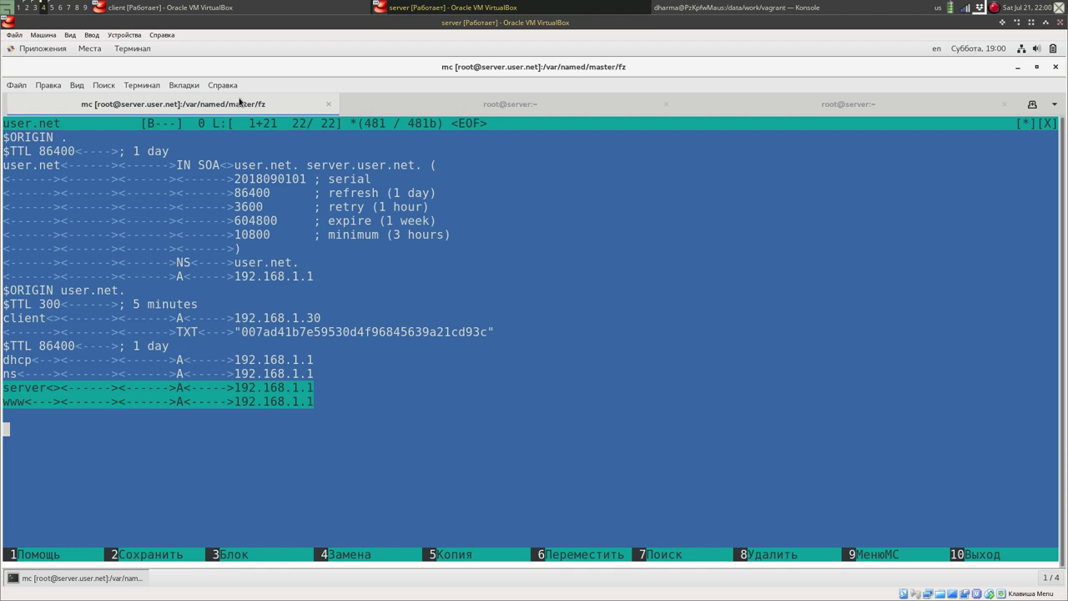
key("F2")
key("Return")
key("F10")
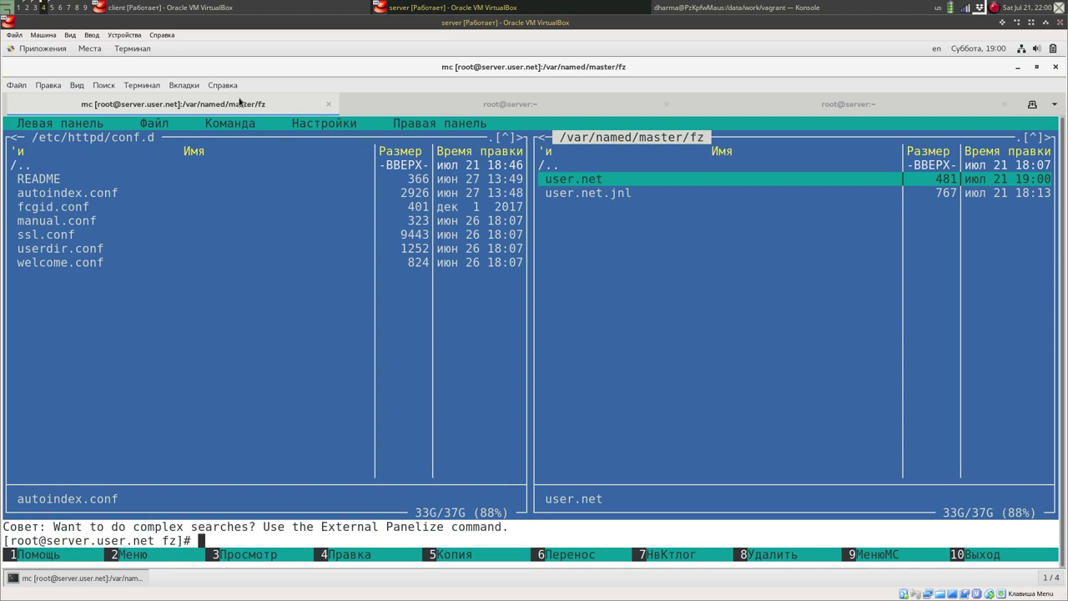
key("F3")
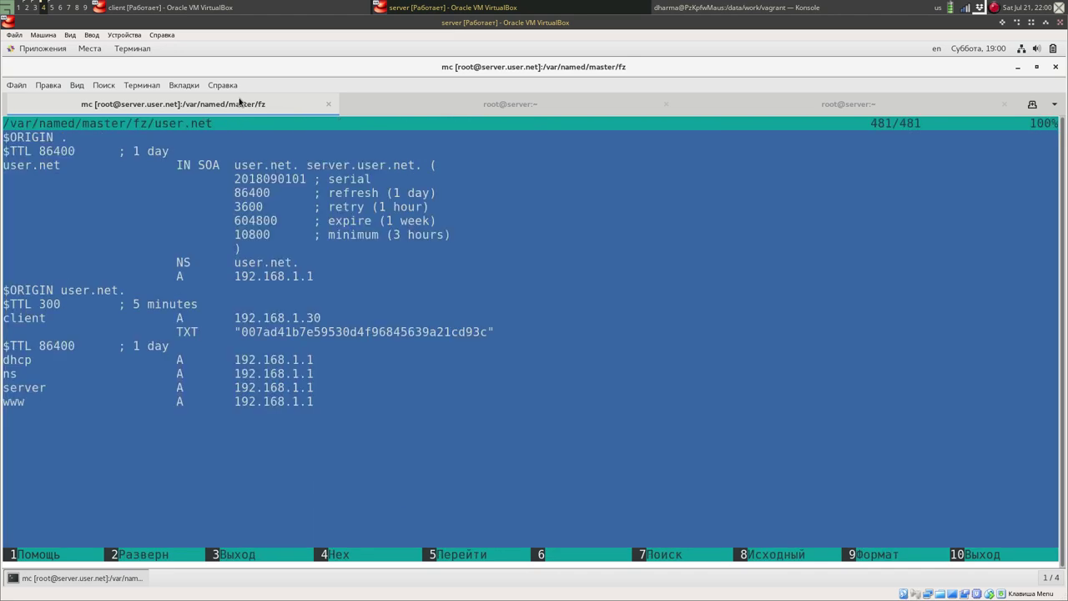
key("F10")
key("F4")
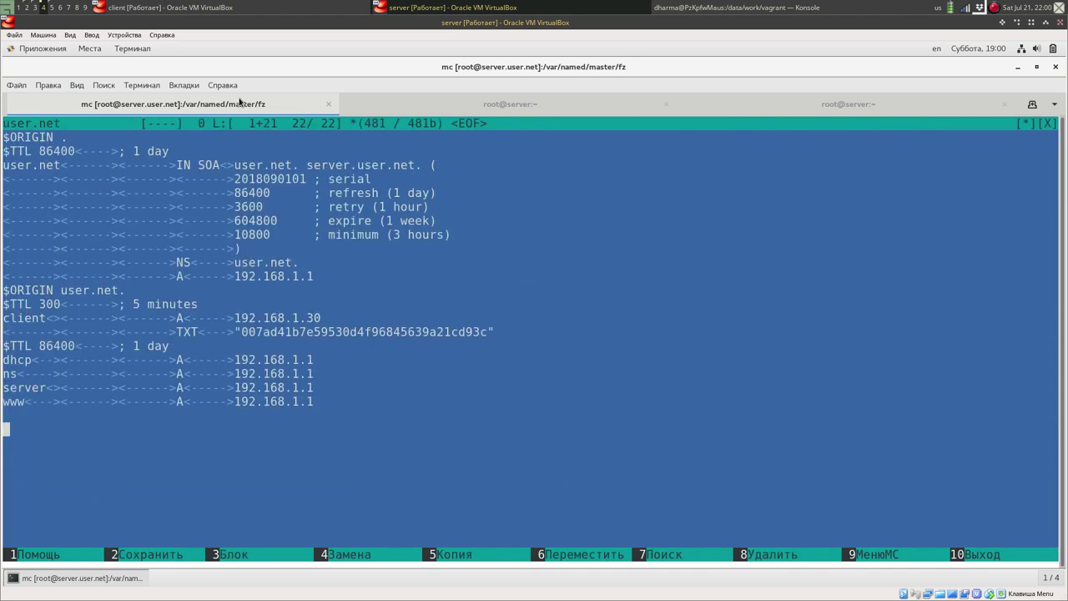
key("Up")
key("Up")
key("Up")
key("Up")
key("Up")
key("Up")
key("Up")
key("Up")
key("Up")
key("Up")
key("Up")
key("Up")
key("Up")
key("Up")
key("Up")
key("Up")
key("Up")
key("Up")
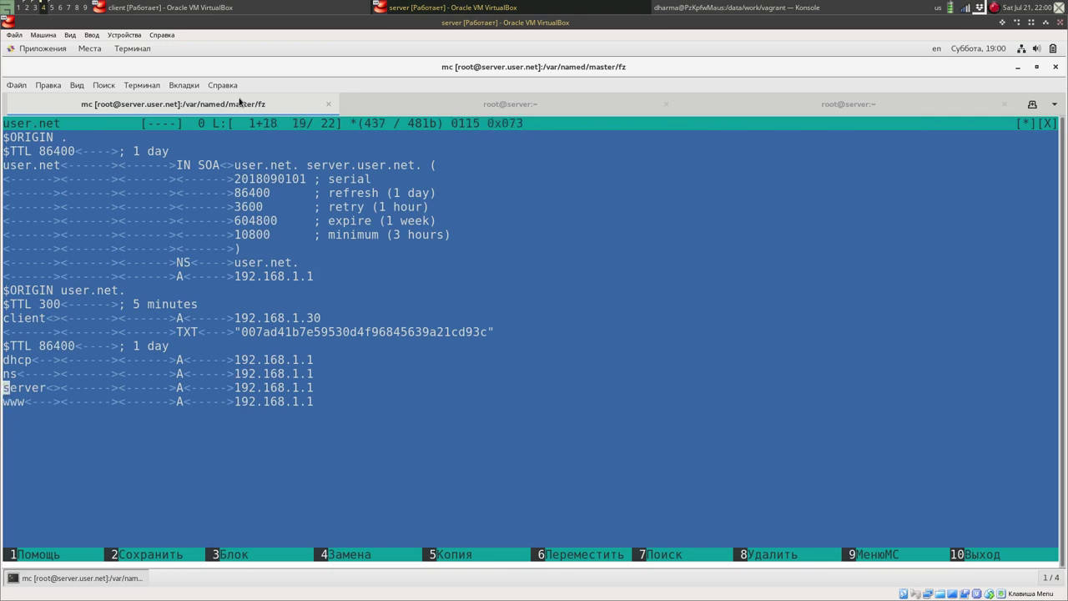
key("Right")
key("Right")
key("Right")
key("Right")
key("Right")
key("Right")
key("Right")
key("Right")
key("Right")
key("Right")
key("Right")
key("Right")
key("Right")
key("Right")
key("Right")
key("Right")
key("Left")
key("Left")
key("Left")
key("Delete")
key("F2")
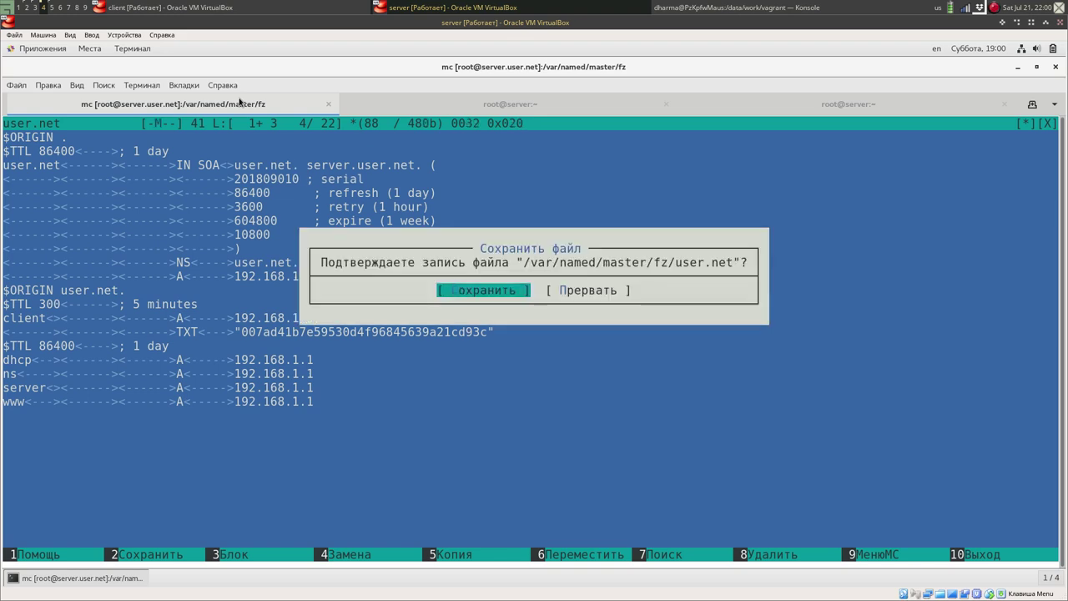
key("Escape")
type("2")
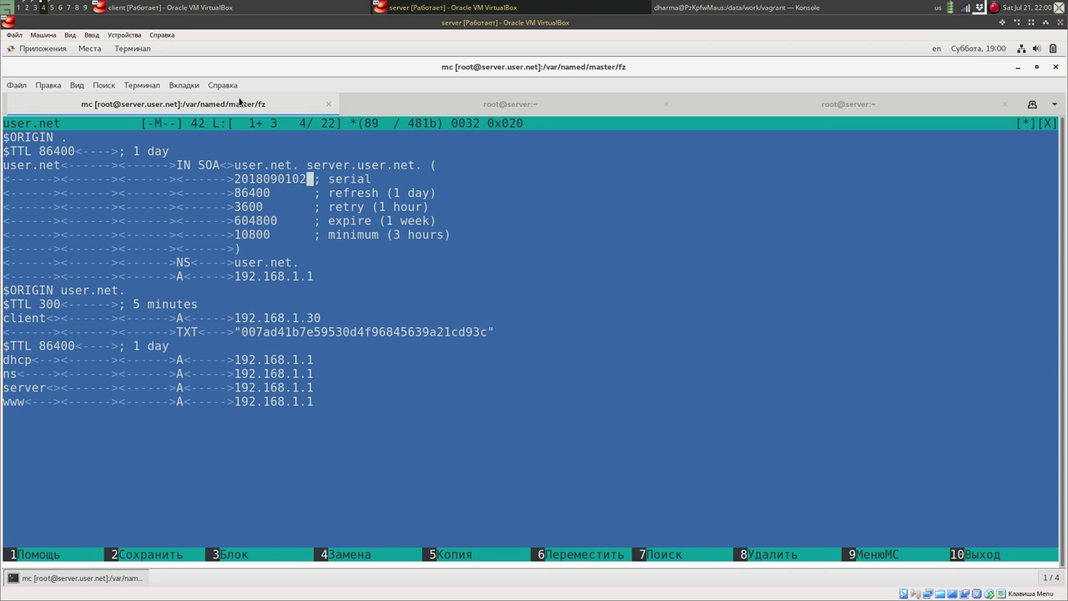
key("F2")
key("Return")
key("F10")
Step: Delete the journal file user.net.jnl from the /var/named/master/fz directory
key("Down")
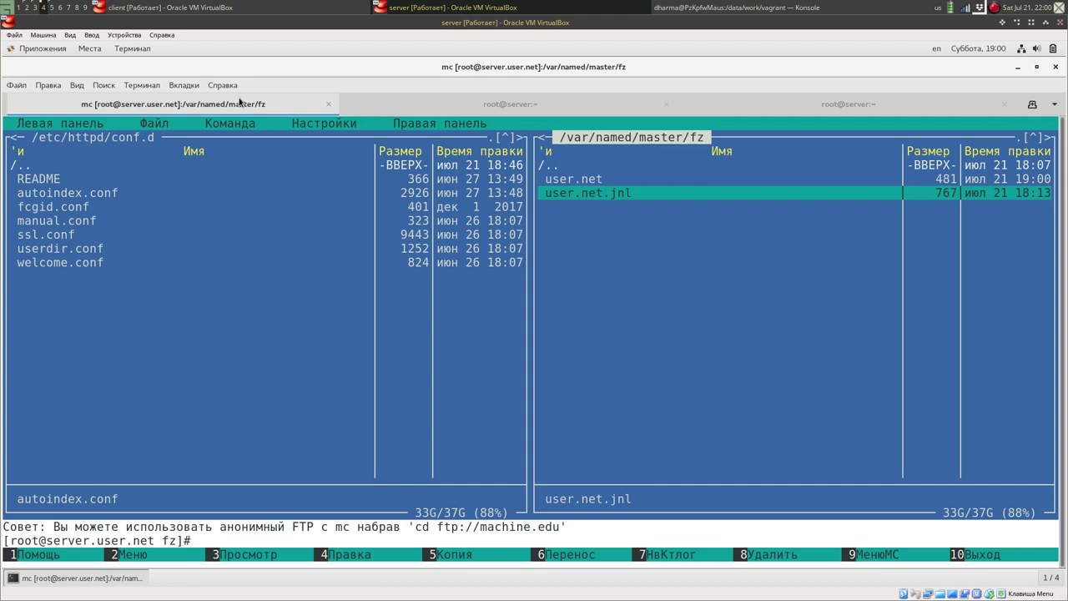
key("F8")
key("Right")
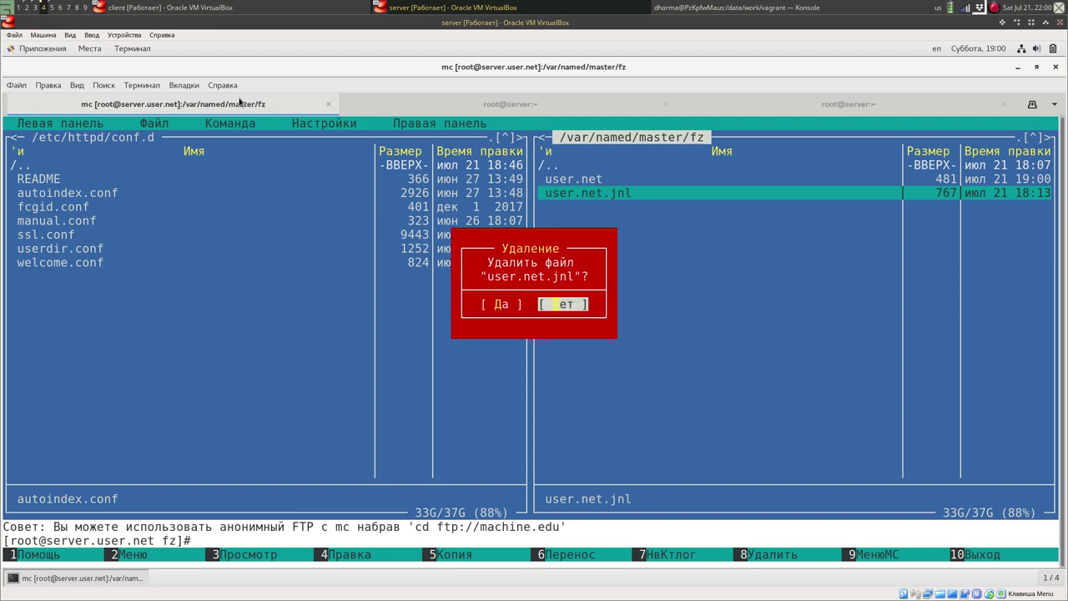
key("Left")
key("Return")
key("Up")
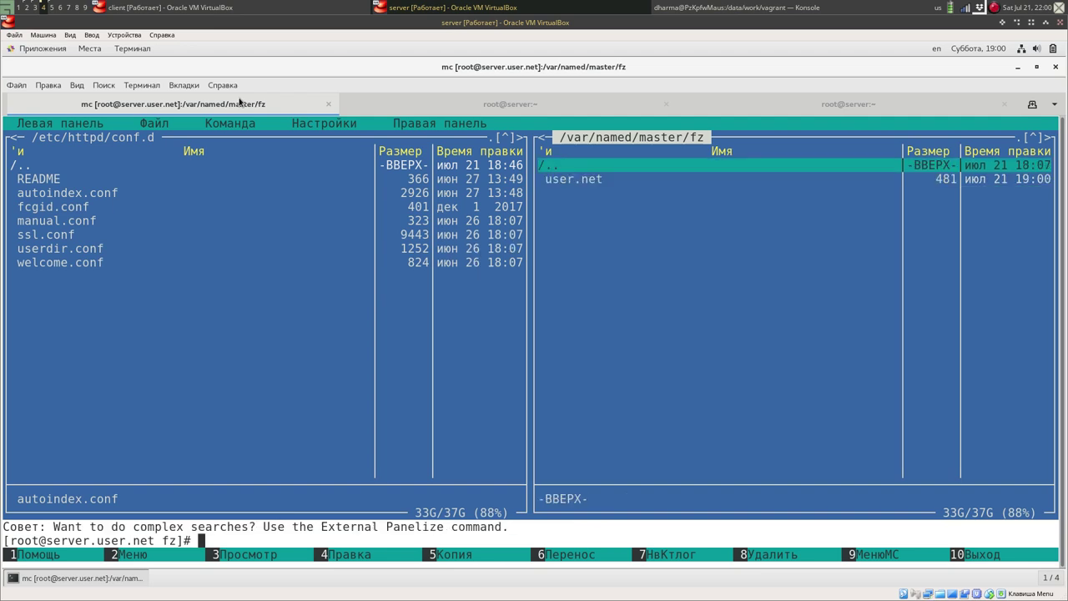
Step: Go to the /var/named/master/rz directory and open the reverse zone file 192.168.1 for editing
key("Return")
key("Down")
key("Return")
key("Down")
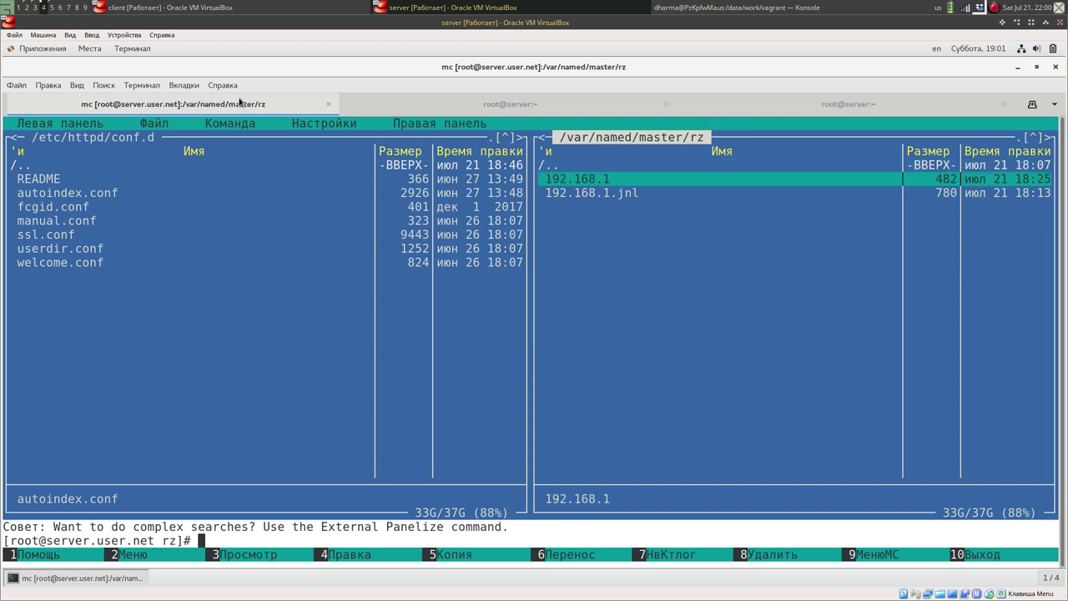
key("F4")
Step: Copy the "1 PTR server.user.net." record onto a new line below the dhcp.user.net. record
key("Down")
key("Down")
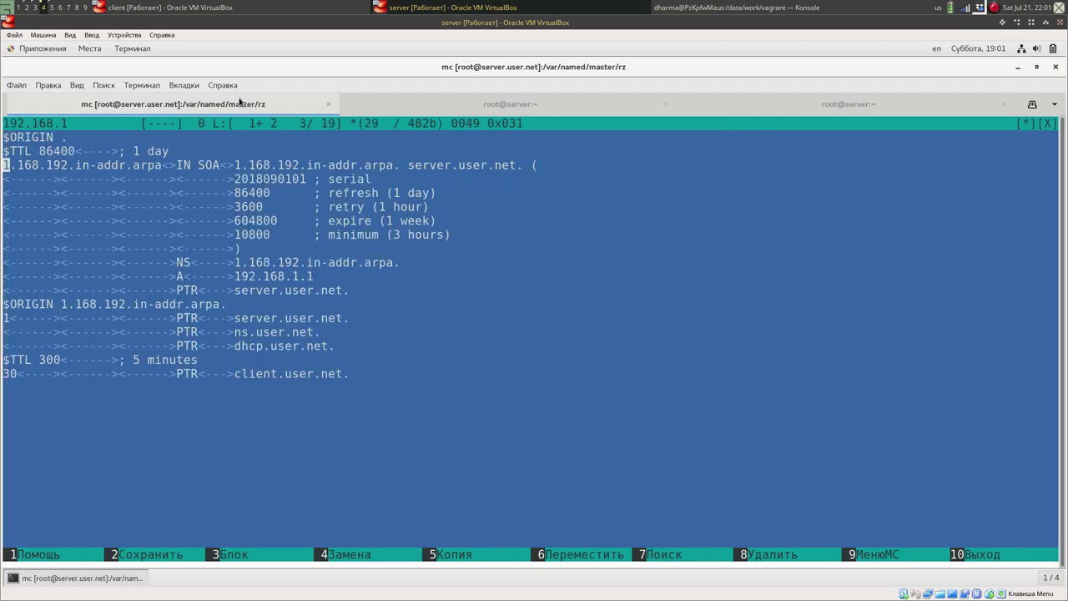
key("Down")
key("Down")
key("Down")
key("Down")
key("Down")
key("Down")
key("Down")
key("Down")
key("Down")
key("Down")
key("Down")
key("Down")
key("Down")
key("Up")
key("Up")
key("shift+Right")
key("shift+Right")
key("shift+Right")
key("shift+Right")
key("shift+Right")
key("shift+Right")
key("shift+Right")
key("shift+Right")
key("shift+Right")
key("shift+Right")
key("shift+Right")
key("shift+Right")
key("shift+Right")
key("shift+Right")
key("shift+Right")
key("shift+Right")
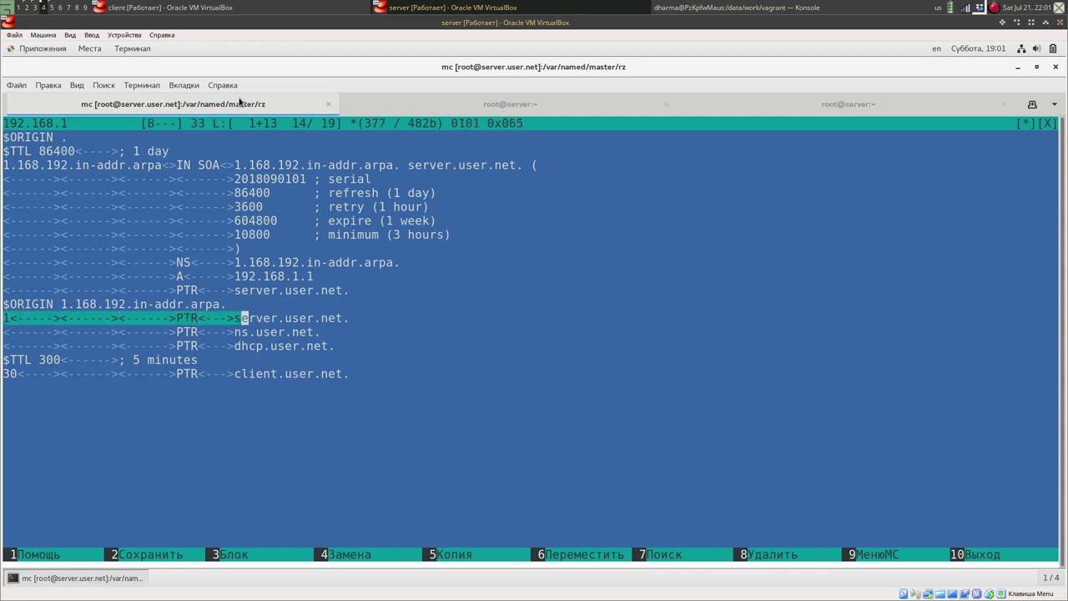
key("shift+Right")
key("shift+Right")
key("shift+Right")
key("shift+Right")
key("shift+Right")
key("shift+Right")
key("shift+Right")
key("shift+Right")
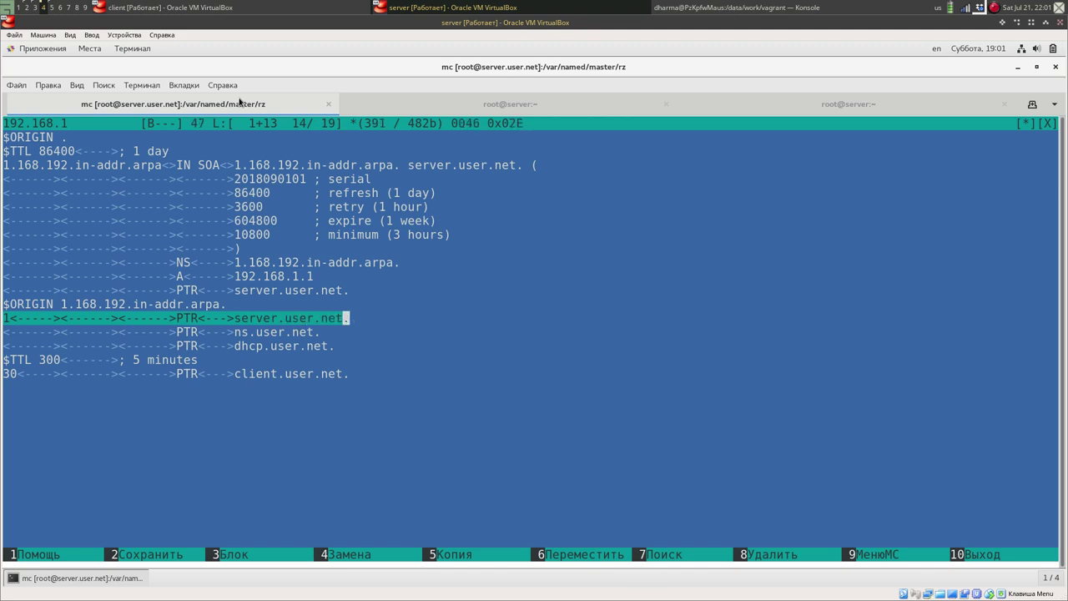
key("Down")
key("Down")
key("Return")
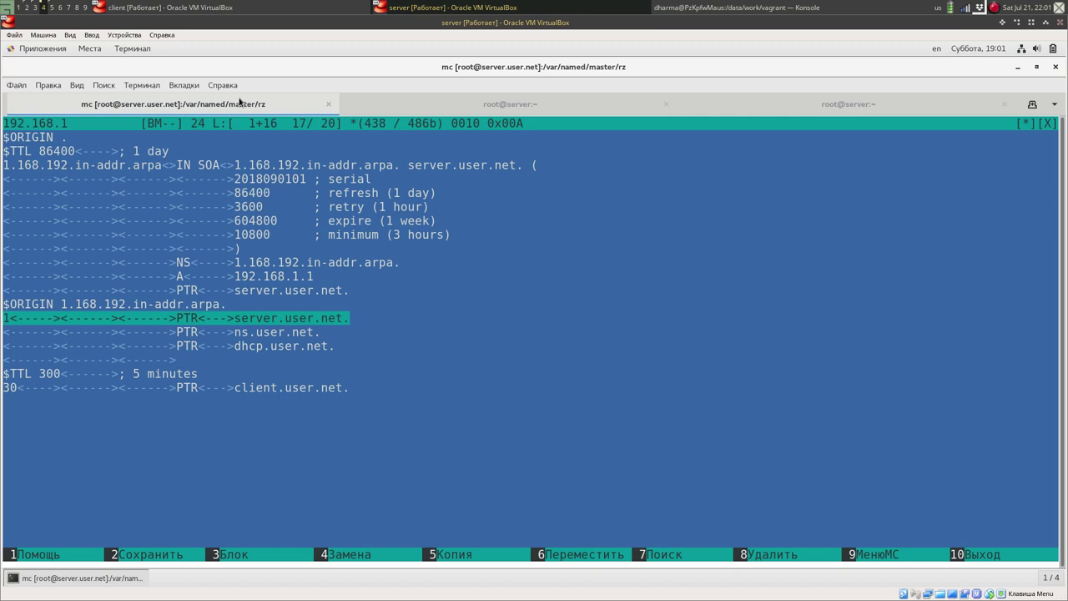
key("BackSpace")
key("BackSpace")
key("BackSpace")
key("F5")
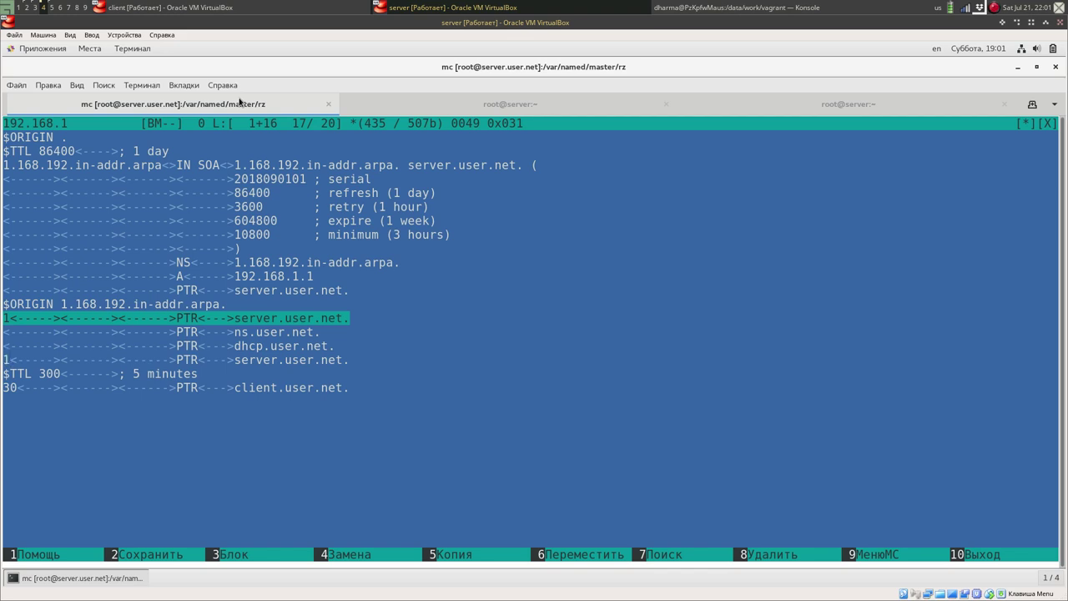
key("Right")
key("Right")
key("Right")
key("Right")
key("Right")
key("Right")
key("Right")
key("Right")
key("Right")
key("Right")
key("Left")
key("Left")
key("Delete")
key("Delete")
key("Delete")
key("Delete")
key("Delete")
key("Delete")
type("www")
key("F2")
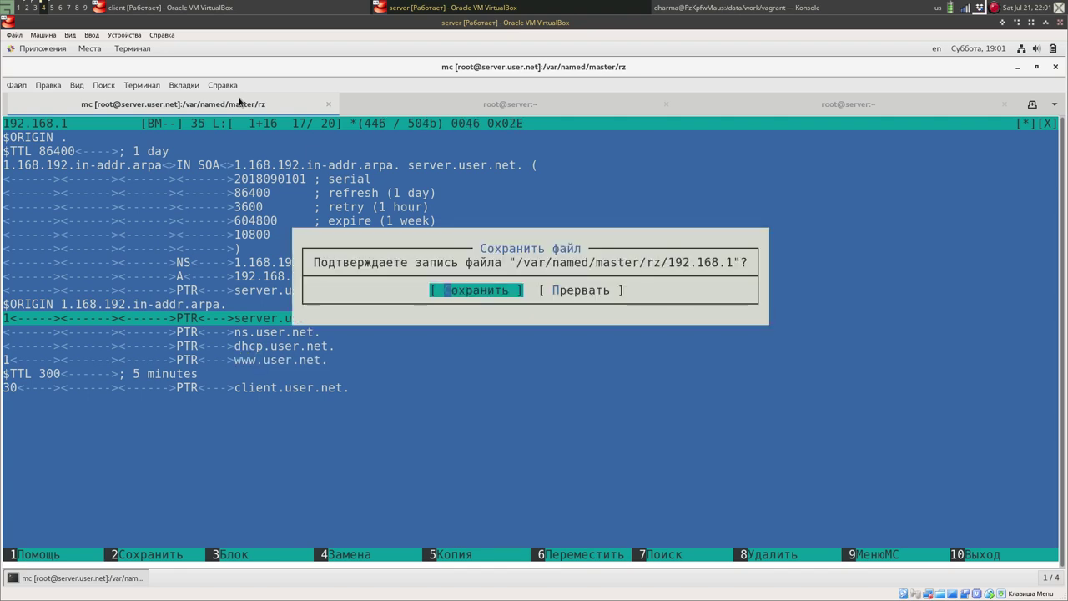
key("Return")
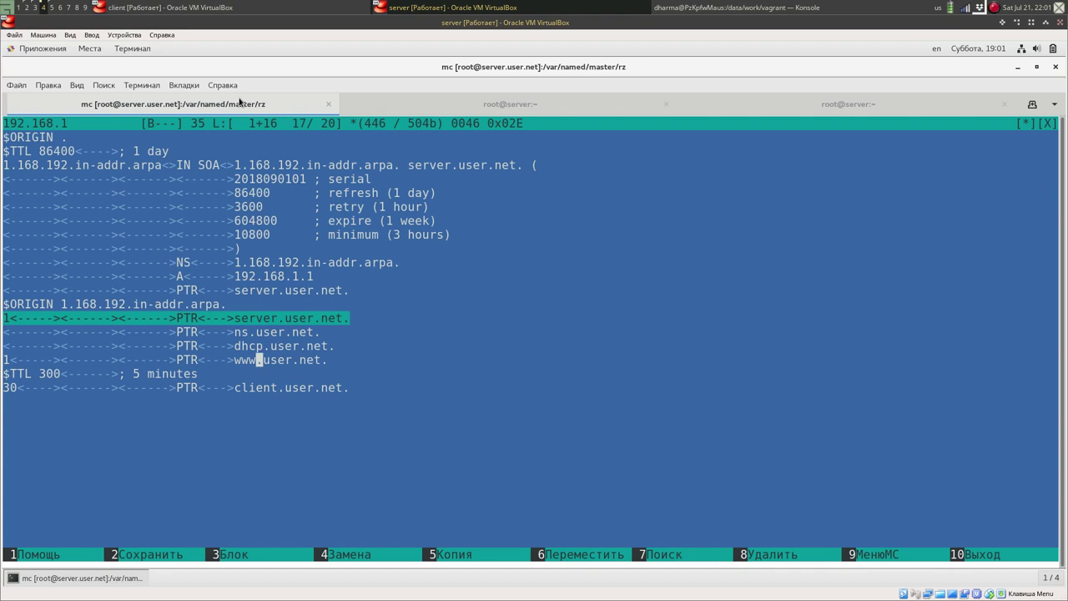
key("F10")
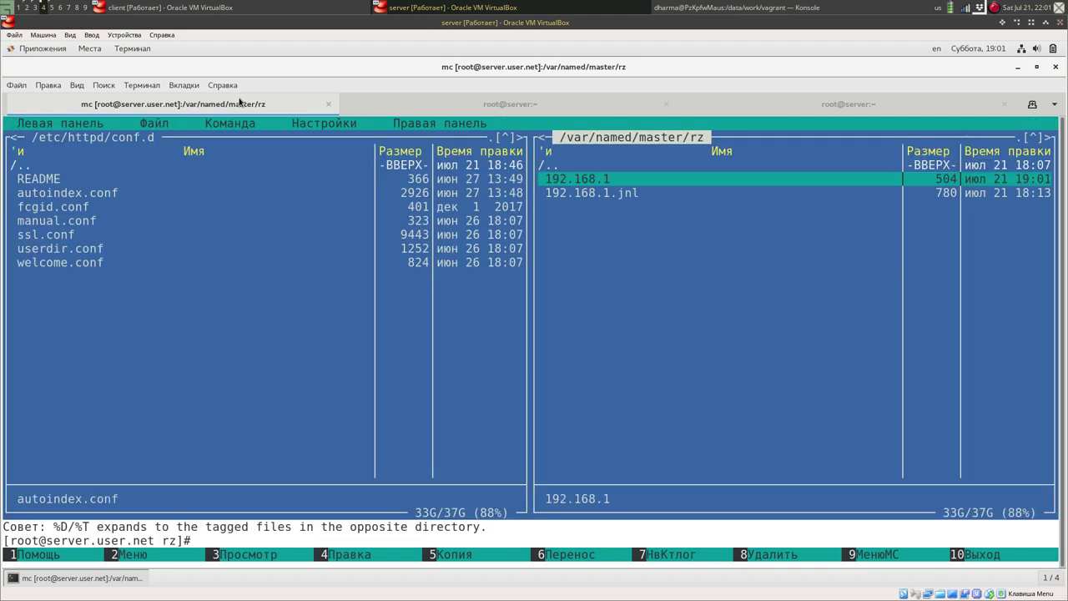
key("F4")
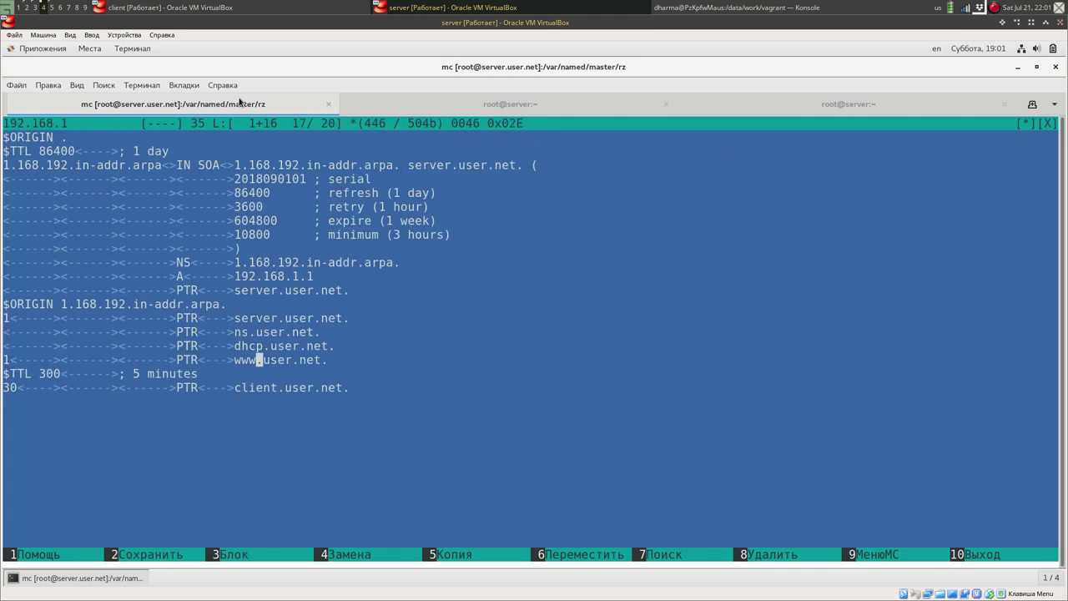
key("Up")
key("Up")
key("Up")
key("Up")
key("Up")
key("Up")
key("Up")
key("Up")
key("Up")
key("Up")
key("Up")
key("Up")
key("Up")
key("Right")
key("Right")
key("Right")
key("Right")
key("Right")
key("Right")
key("Delete")
type("2")
key("F2")
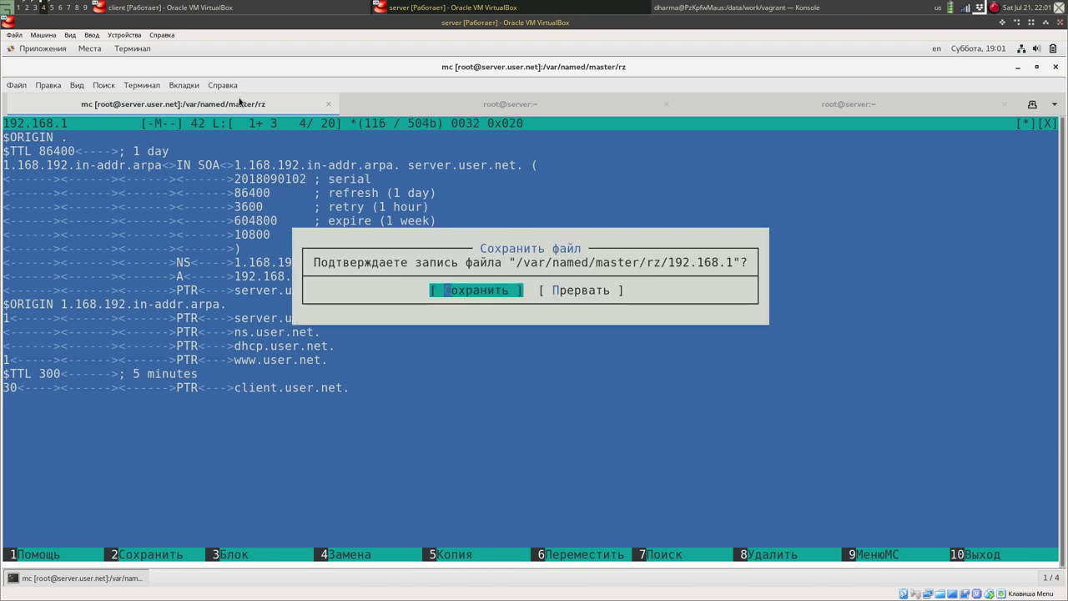
key("Return")
key("F10")
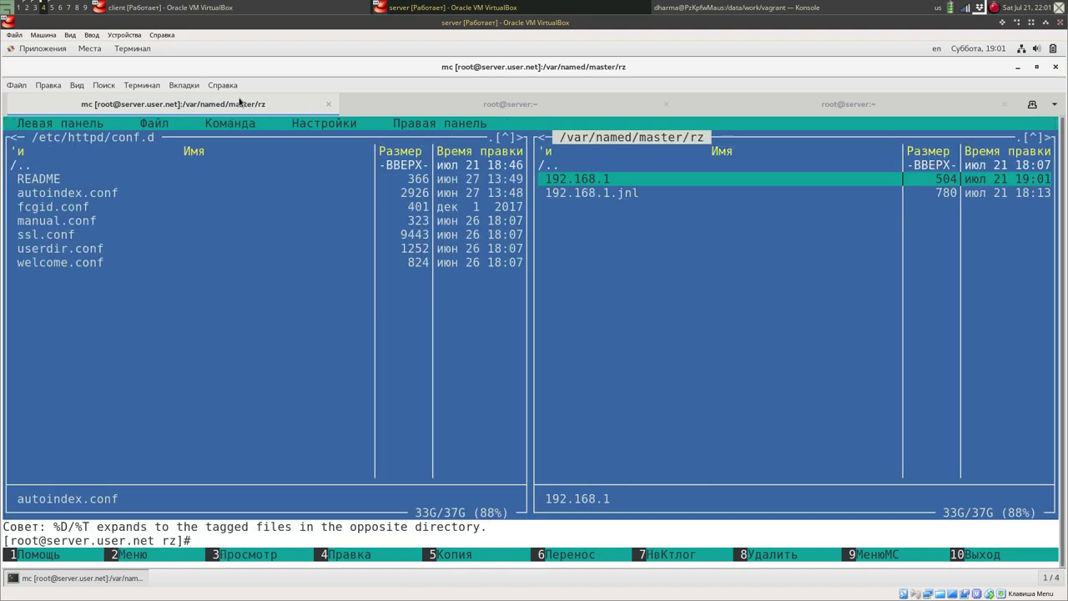
Step: Delete the journal file 192.168.1.jnl and go back up to the /var/named/master directory
key("Down")
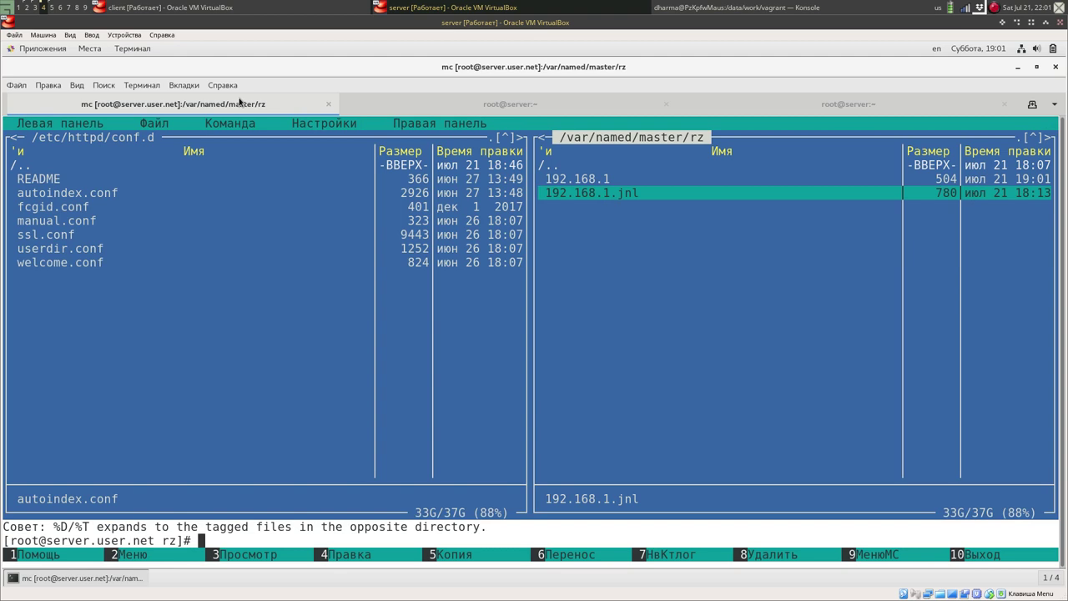
key("F8")
key("Right")
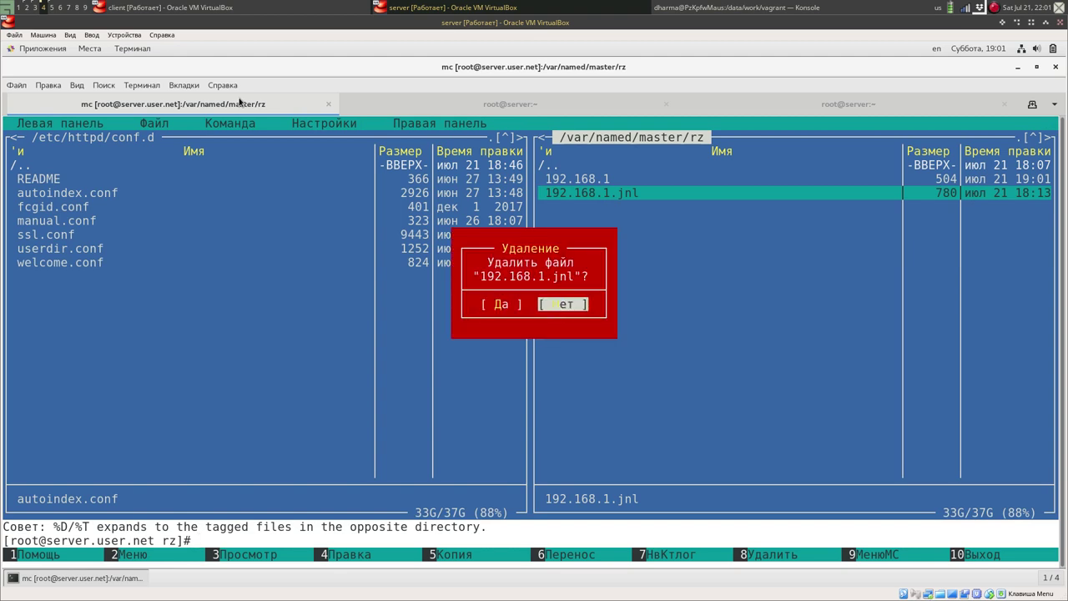
key("Left")
key("Return")
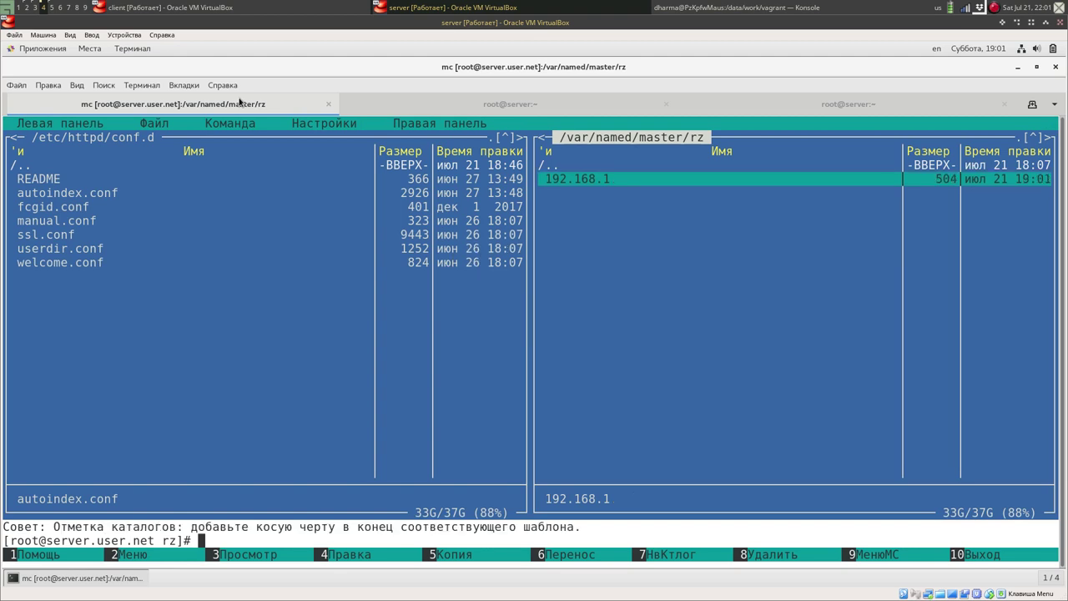
key("Up")
key("Return")
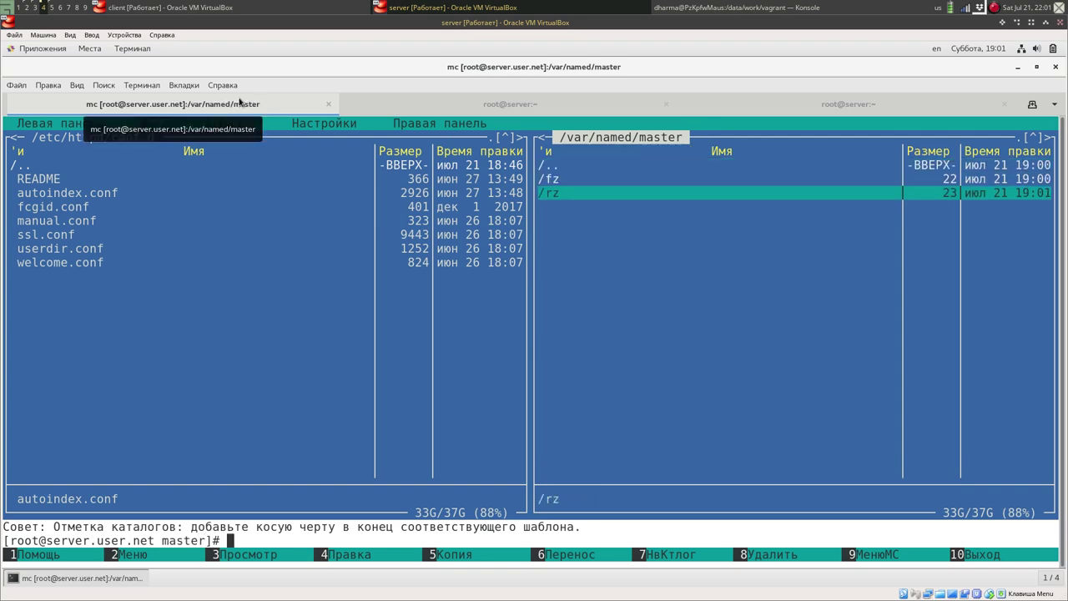
Step: Switch to the second root terminal session and start the DNS service with systemctl start named
left_click(507, 104)
key("Up")
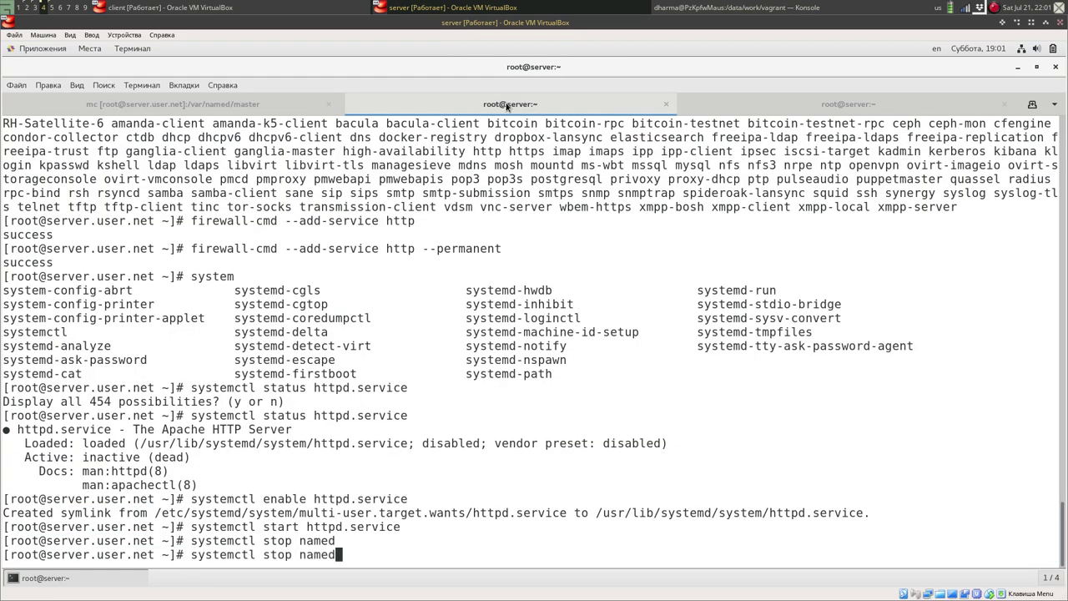
key("Left")
key("Left")
key("Left")
key("Left")
key("Left")
key("Left")
key("BackSpace")
key("BackSpace")
key("BackSpace")
key("BackSpace")
type("start")
key("Return")
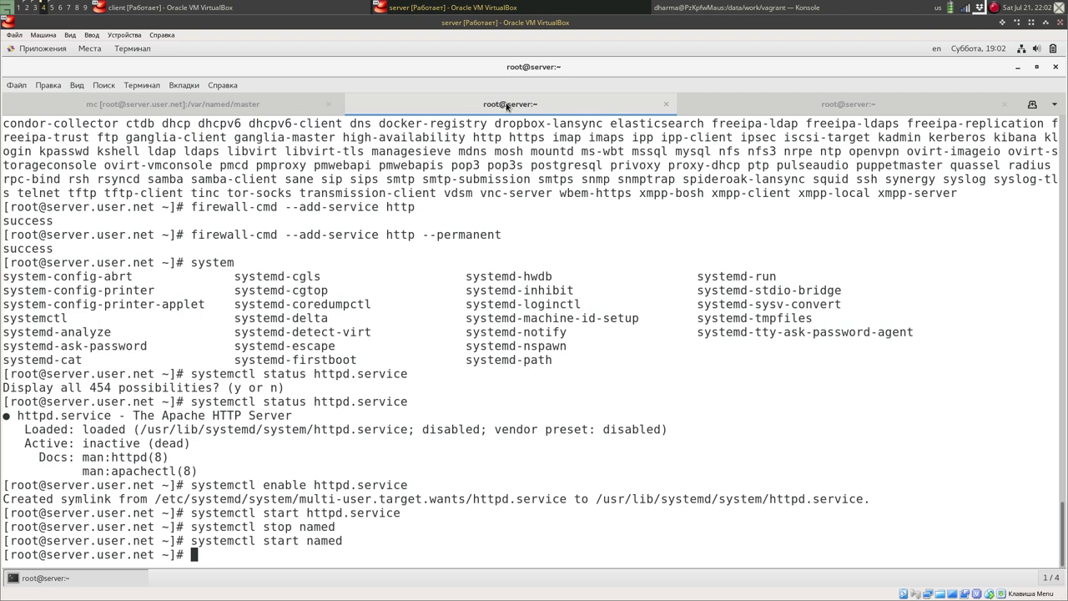
Step: Return to the Midnight Commander session and open the /vagrant/provision/server directory
left_click(224, 105)
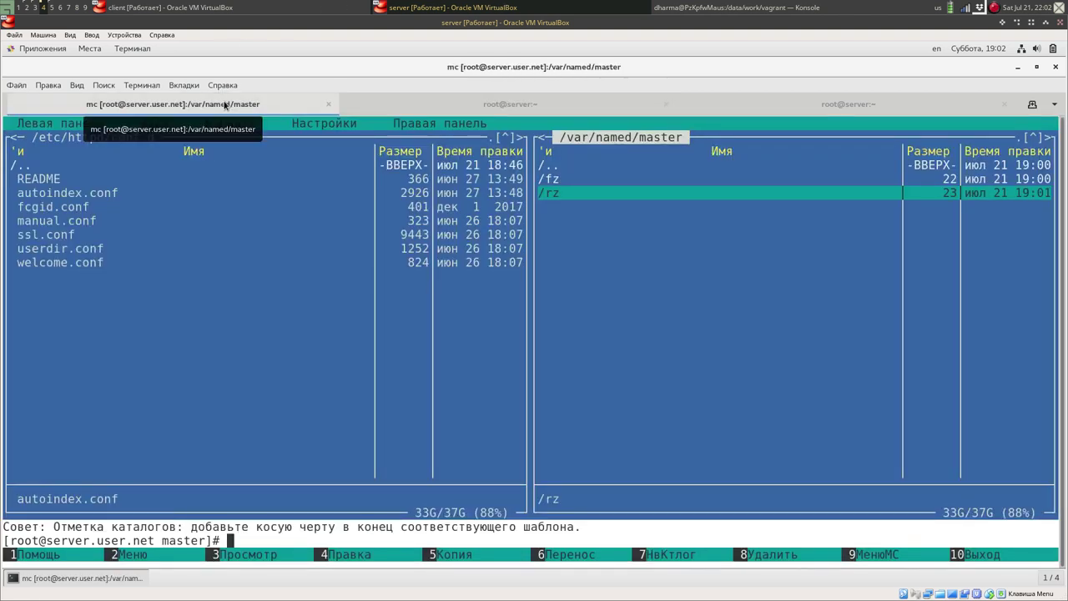
type("cd")
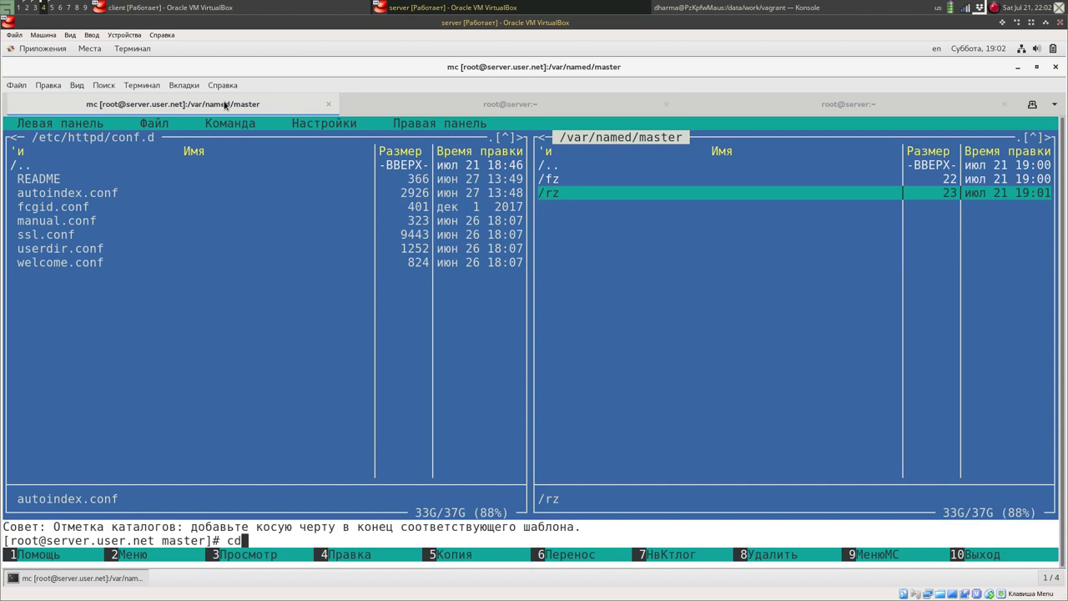
type(" /vagrant")
key("Return")
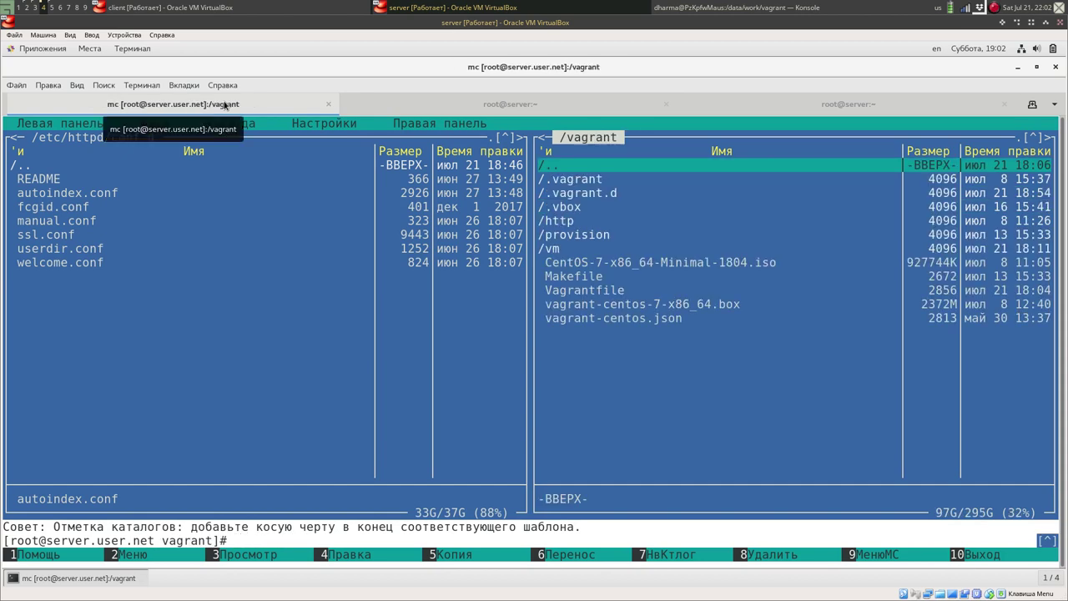
key("Down")
key("Down")
key("Down")
key("Down")
key("Down")
key("Return")
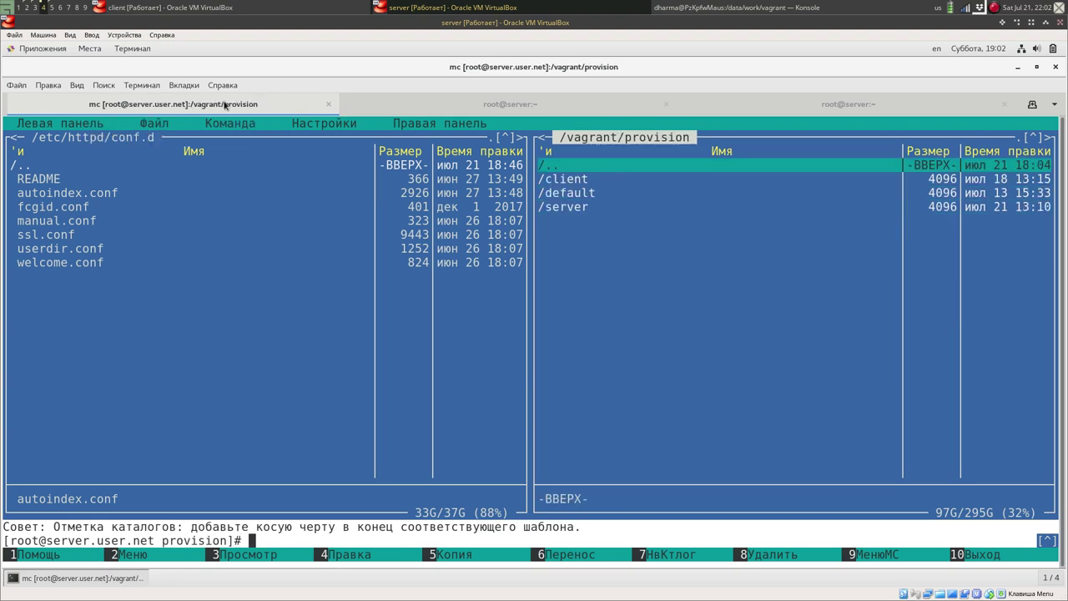
key("Down")
key("Down")
key("Down")
key("Return")
Step: Go down into the http/etc/httpd/conf.d subdirectory of the server provisioning folder
key("Down")
key("Down")
key("Down")
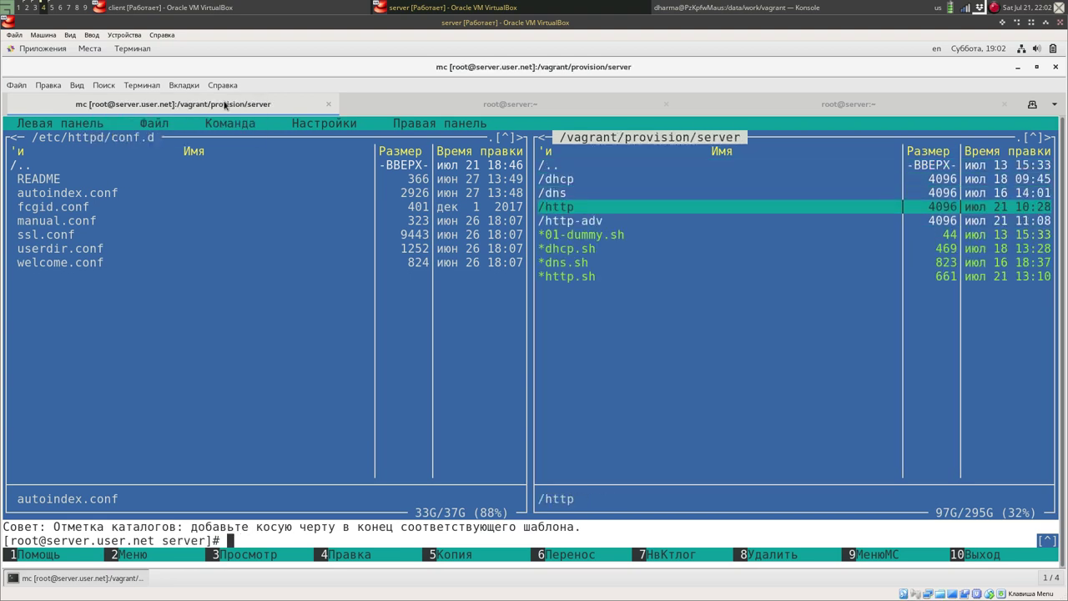
key("Return")
key("Down")
key("Down")
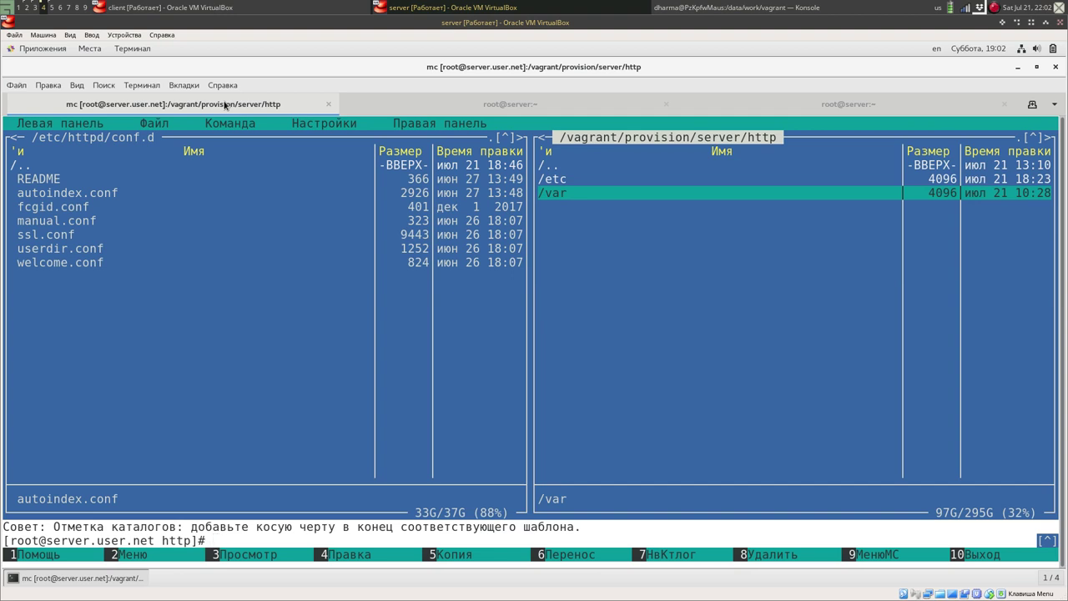
key("Up")
key("Return")
key("Down")
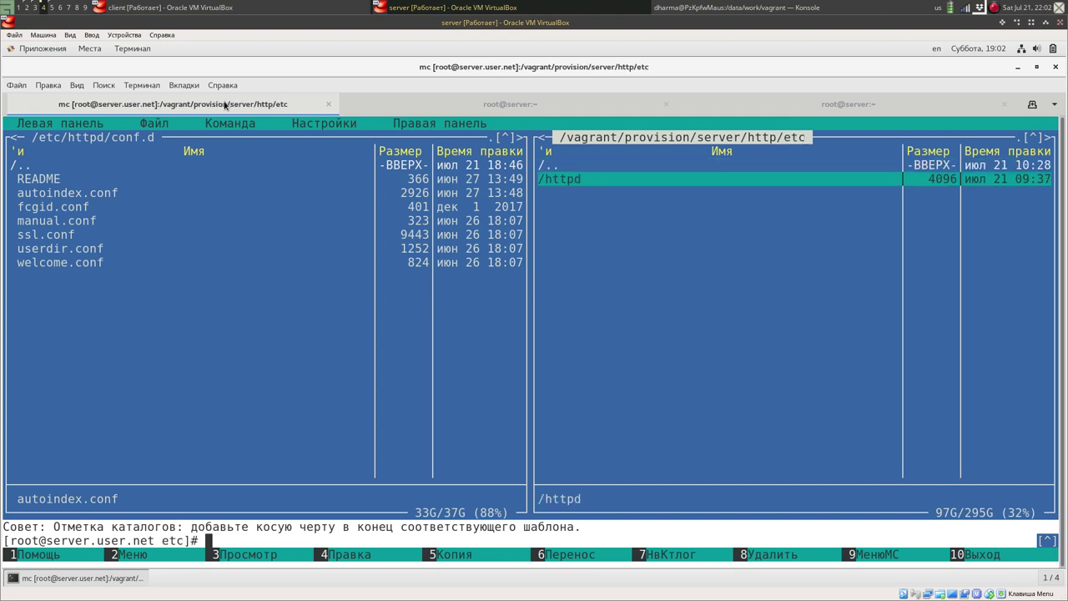
key("Return")
key("Down")
key("Return")
key("Down")
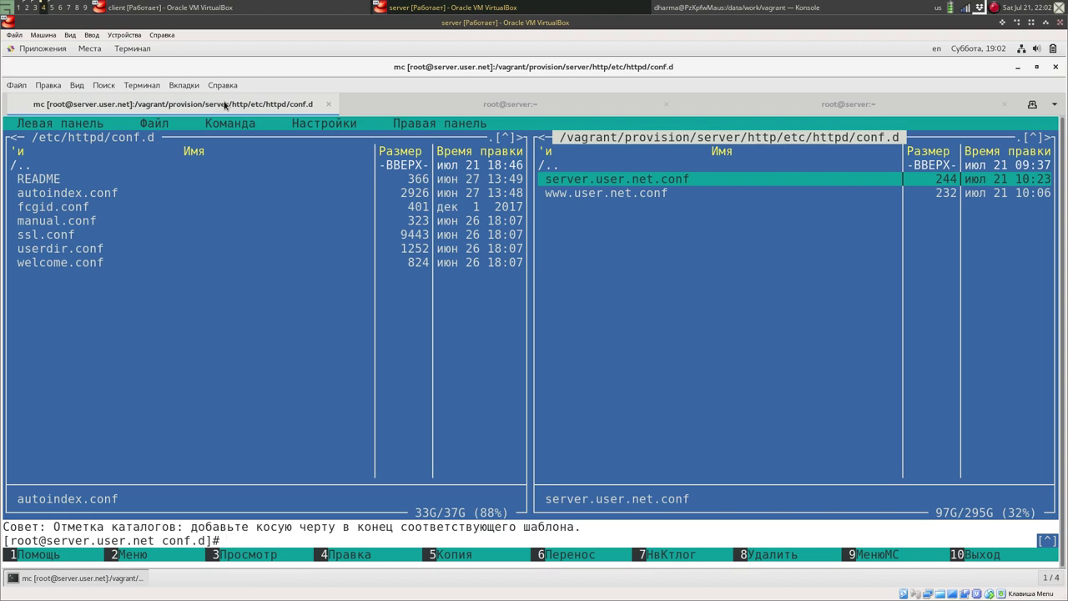
key("Insert")
key("Insert")
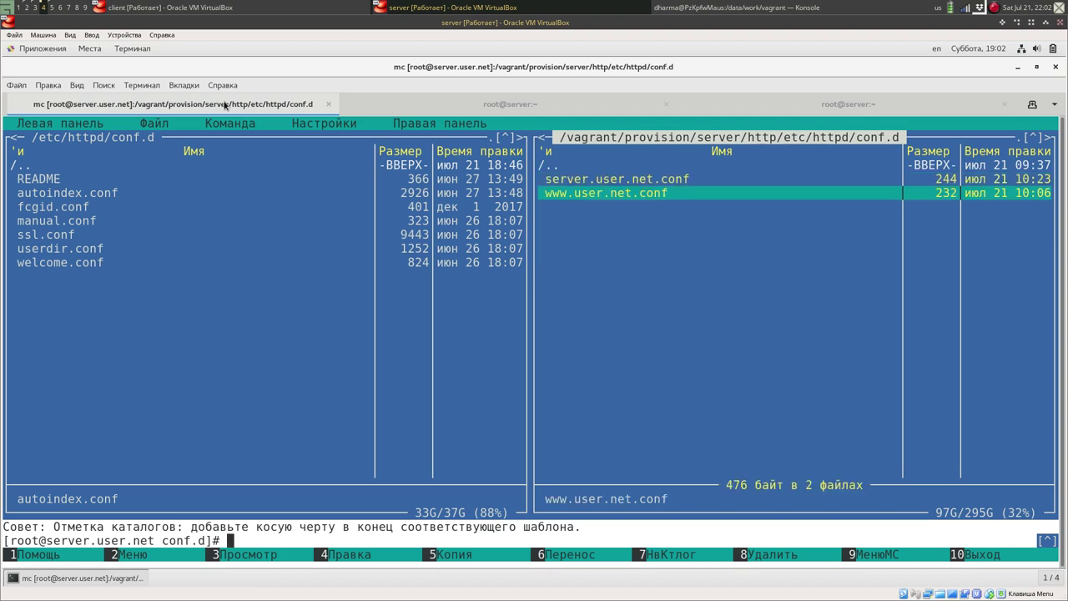
key("F5")
key("Return")
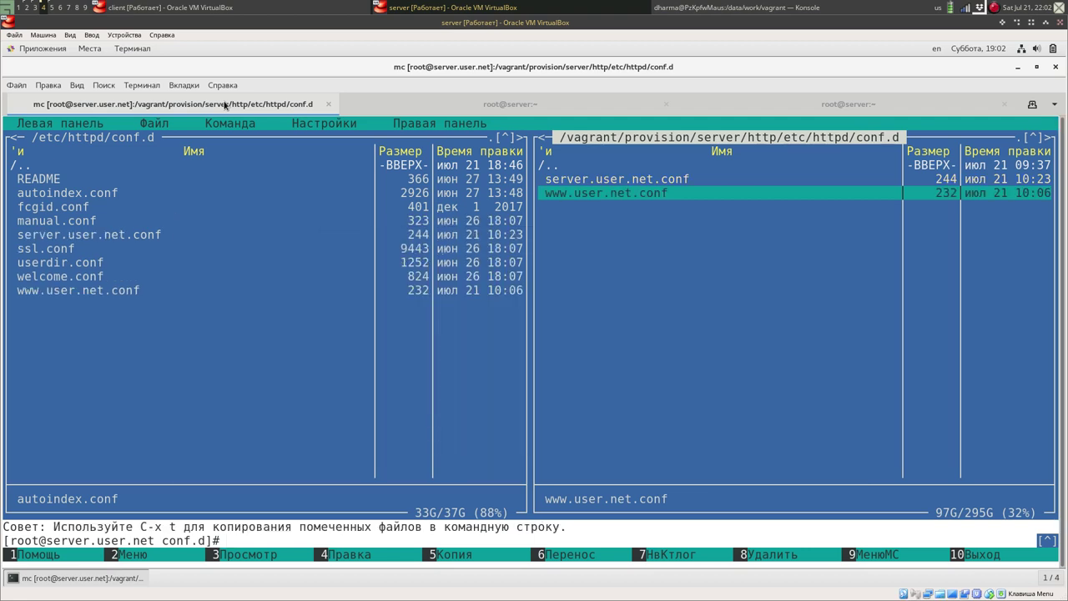
key("Tab")
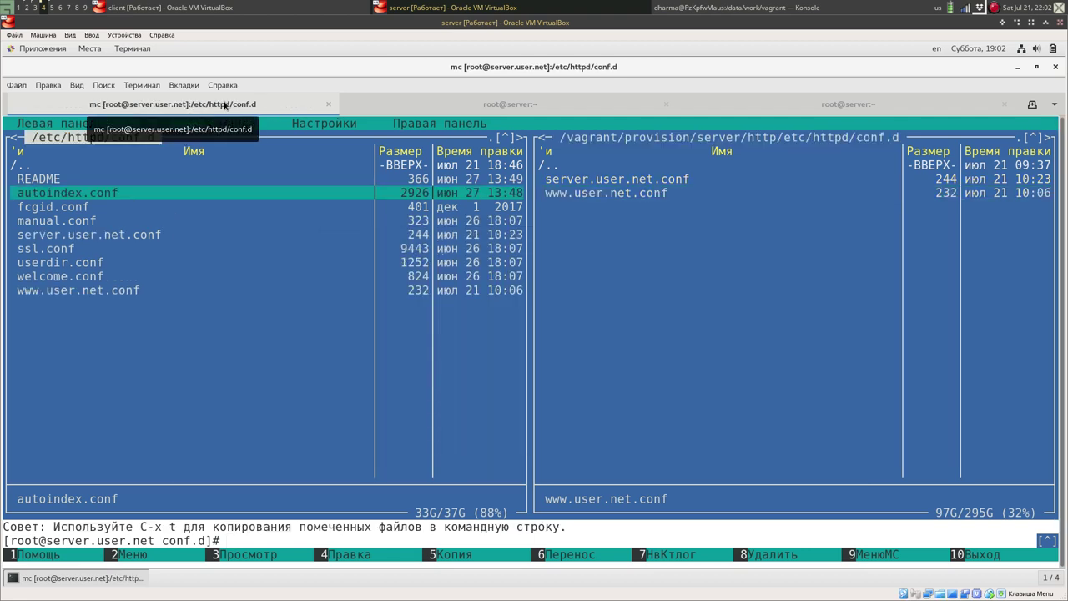
key("Down")
key("Down")
key("Down")
key("Down")
key("Down")
key("Down")
key("Down")
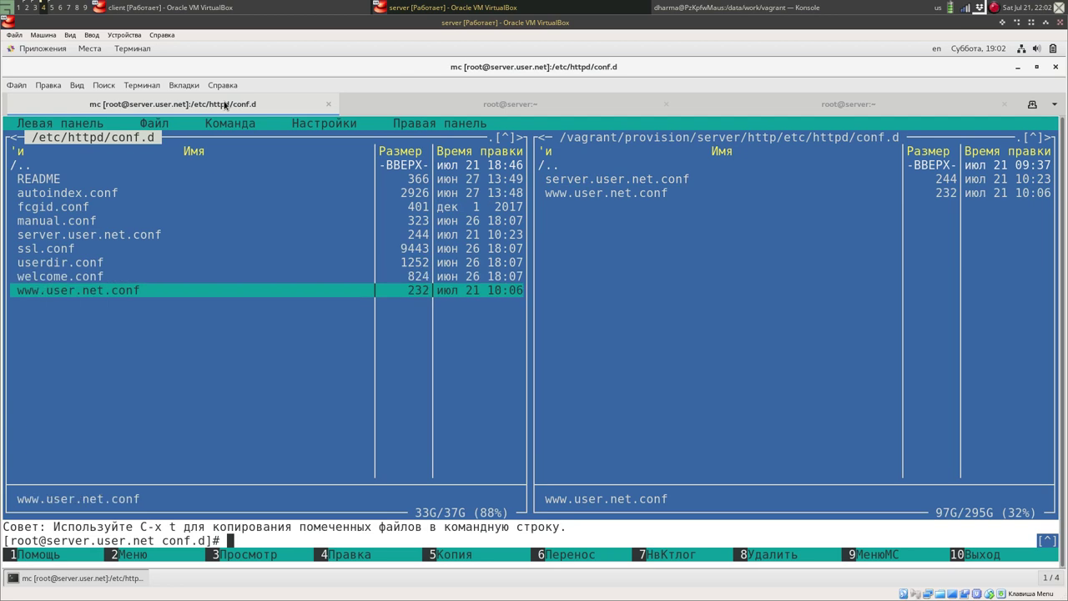
key("F4")
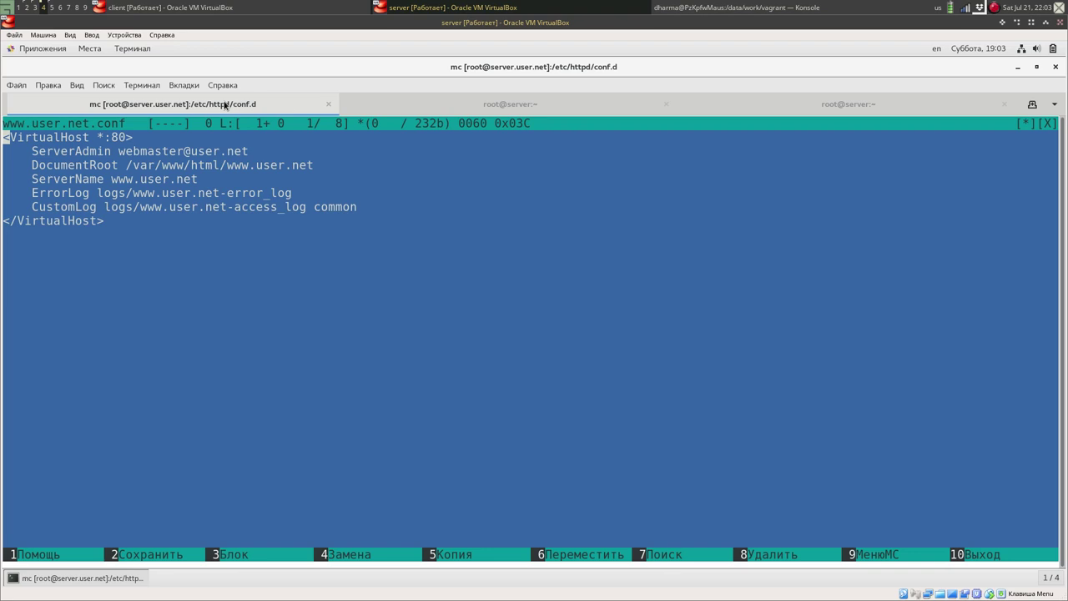
key("F10")
Step: Open server.user.net.conf in /etc/httpd/conf.d, review its virtual host settings, and close it without changes
key("Up")
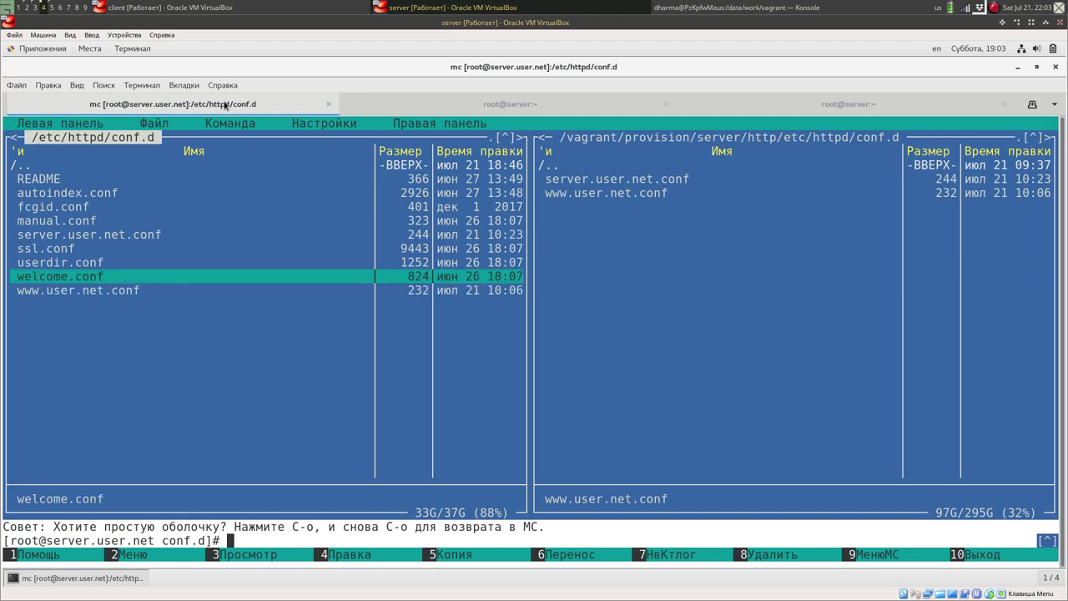
key("Up")
key("Up")
key("Up")
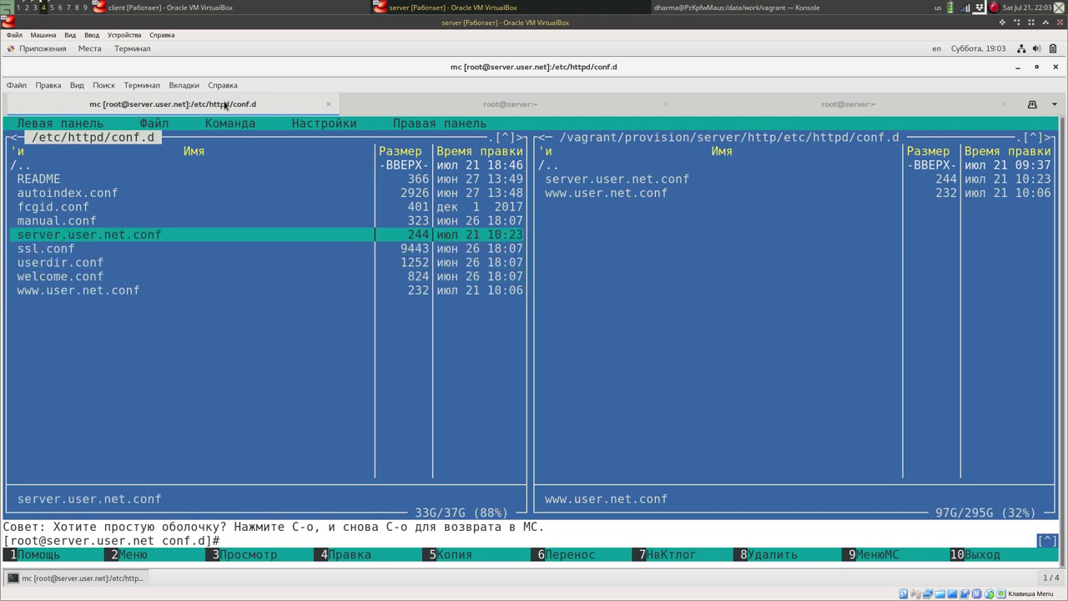
key("F4")
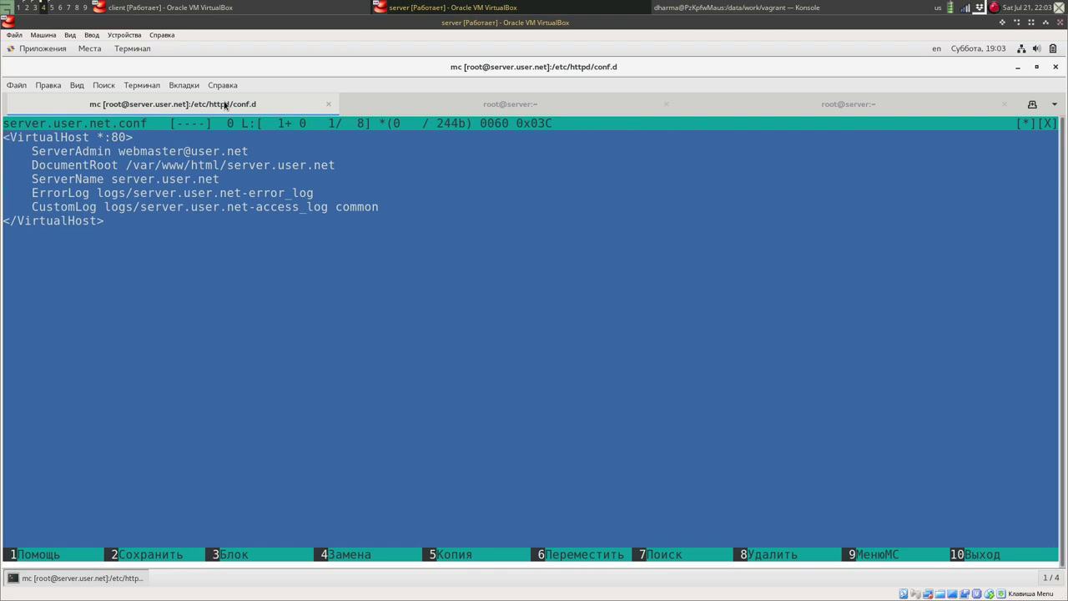
key("F10")
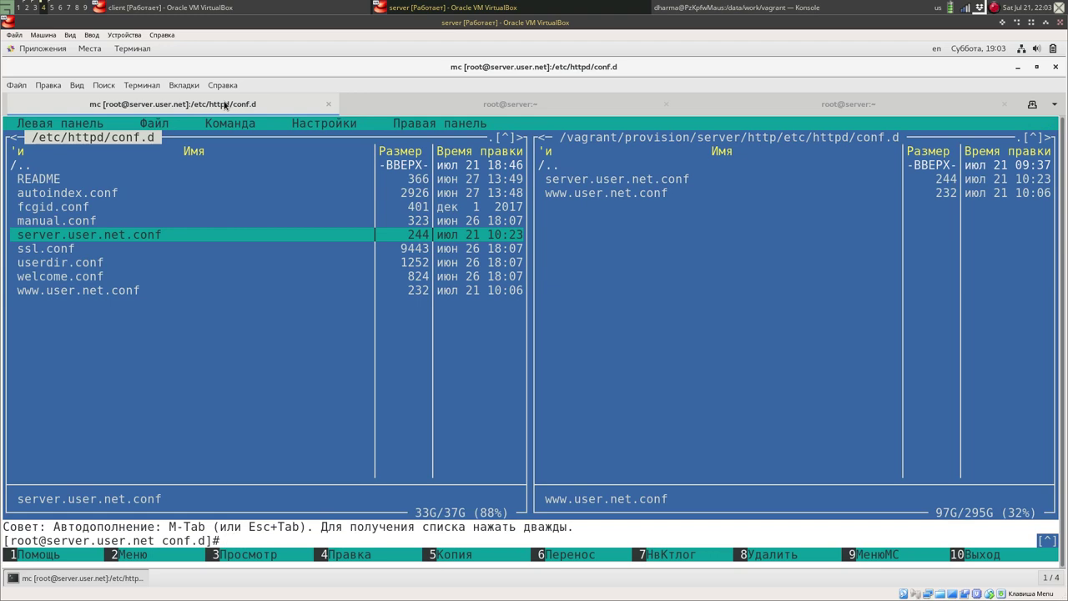
Step: In the provisioning file pane, go back up from http/etc/httpd/conf.d to /vagrant/provision/server
key("Tab")
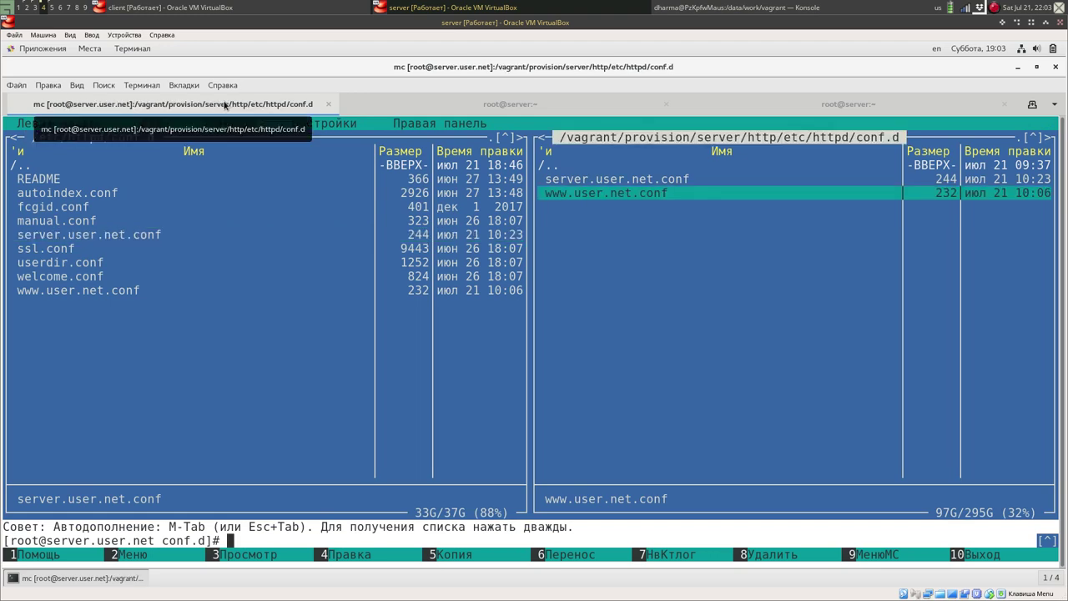
key("Up")
key("Up")
key("Return")
key("Up")
key("Return")
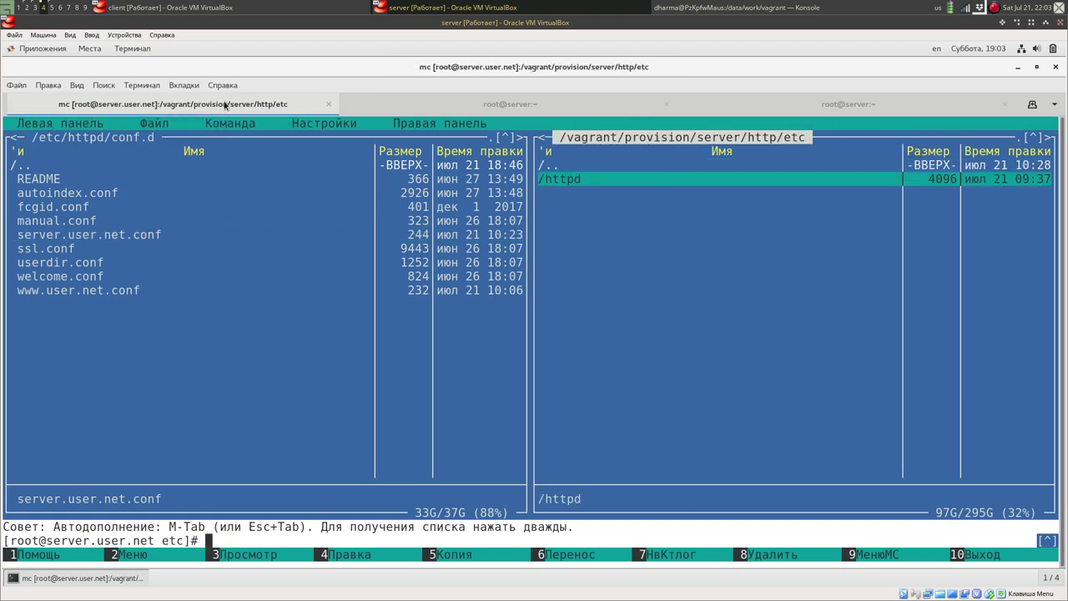
key("Up")
key("Return")
key("Up")
key("Return")
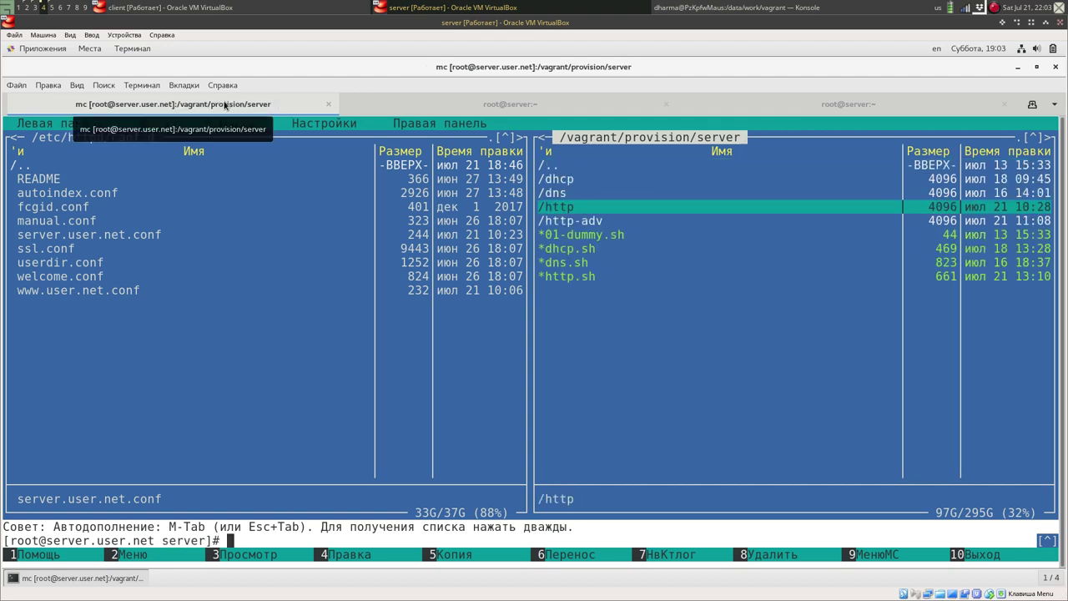
Step: Go down into the http/var/www/html subdirectory of the server provisioning folder
key("Return")
key("Down")
key("Down")
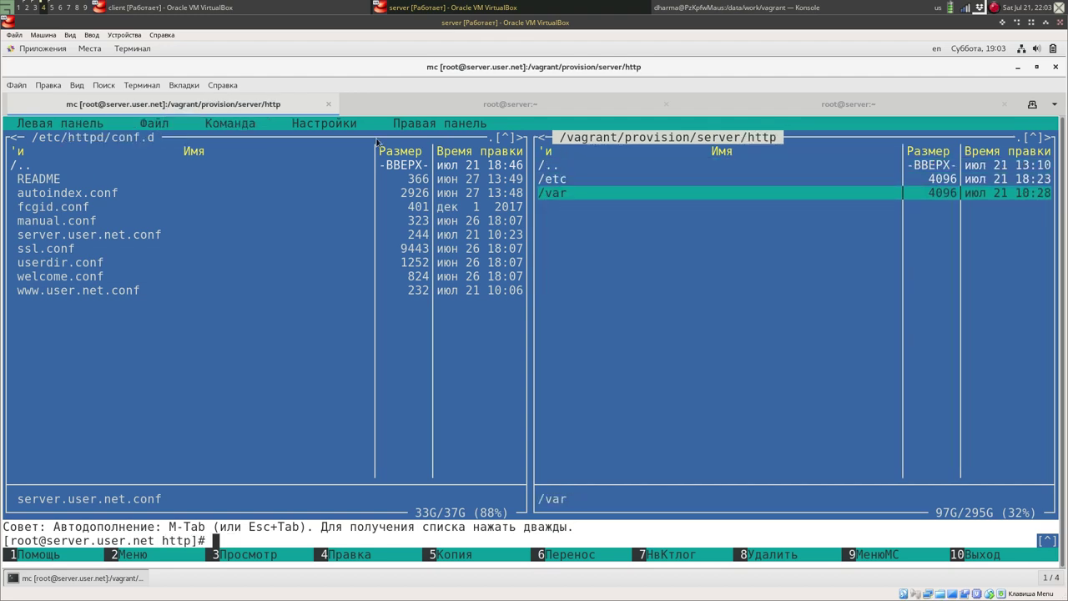
key("Return")
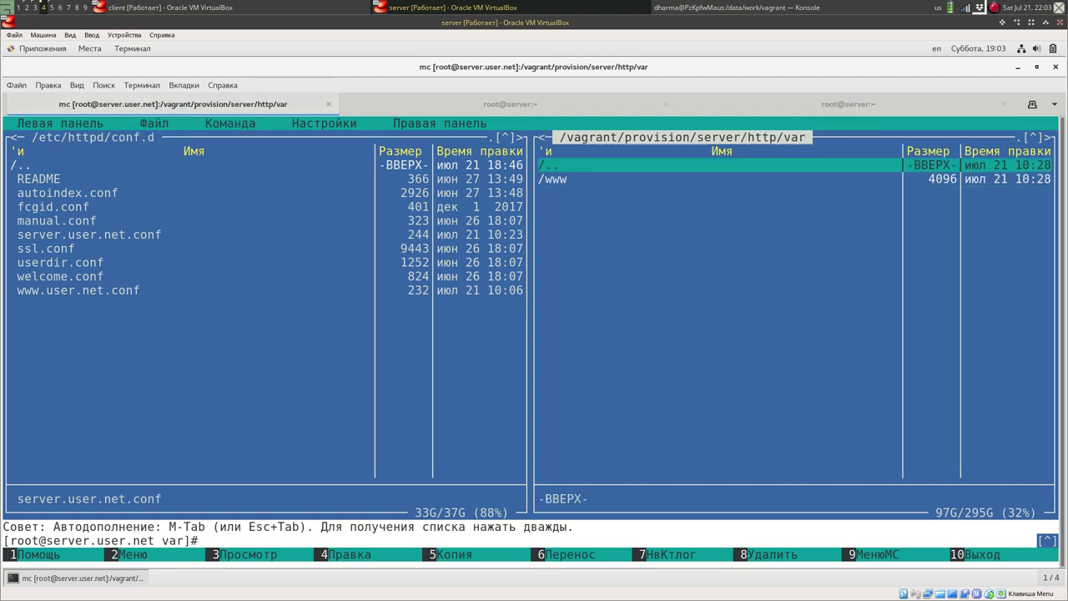
key("Down")
key("Return")
key("Down")
key("Return")
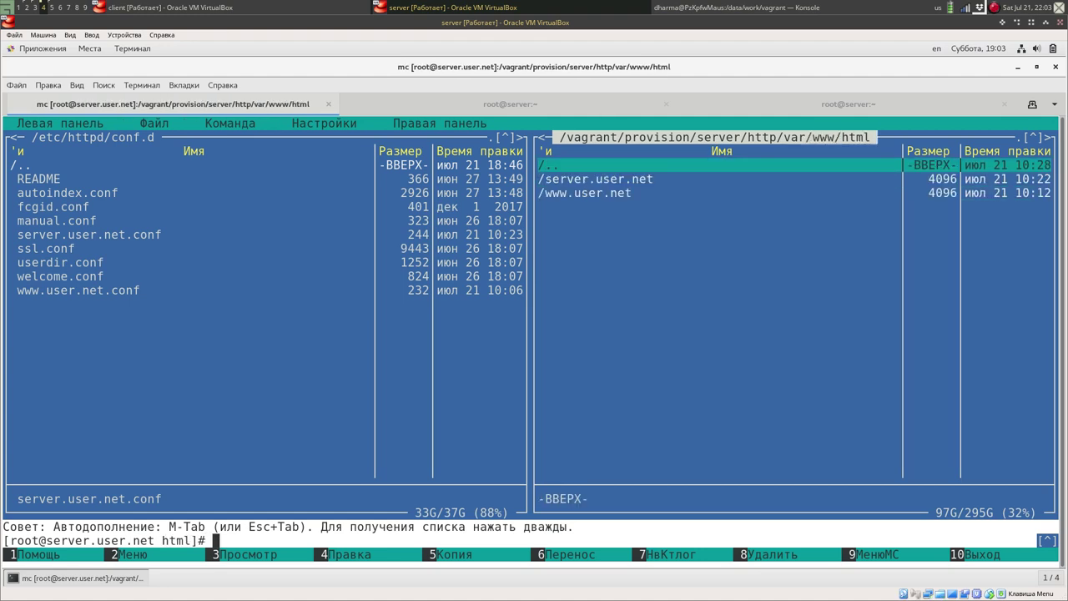
Step: Change the other file pane from /etc/httpd/conf.d to the /var/www/html directory
key("Tab")
type("c")
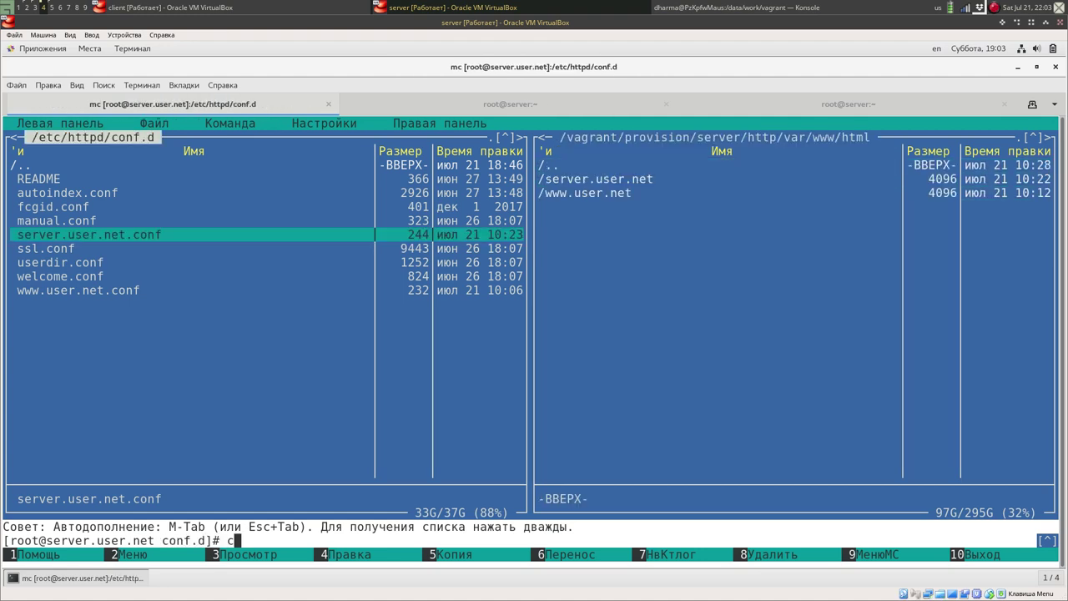
type("d /var")
key("Return")
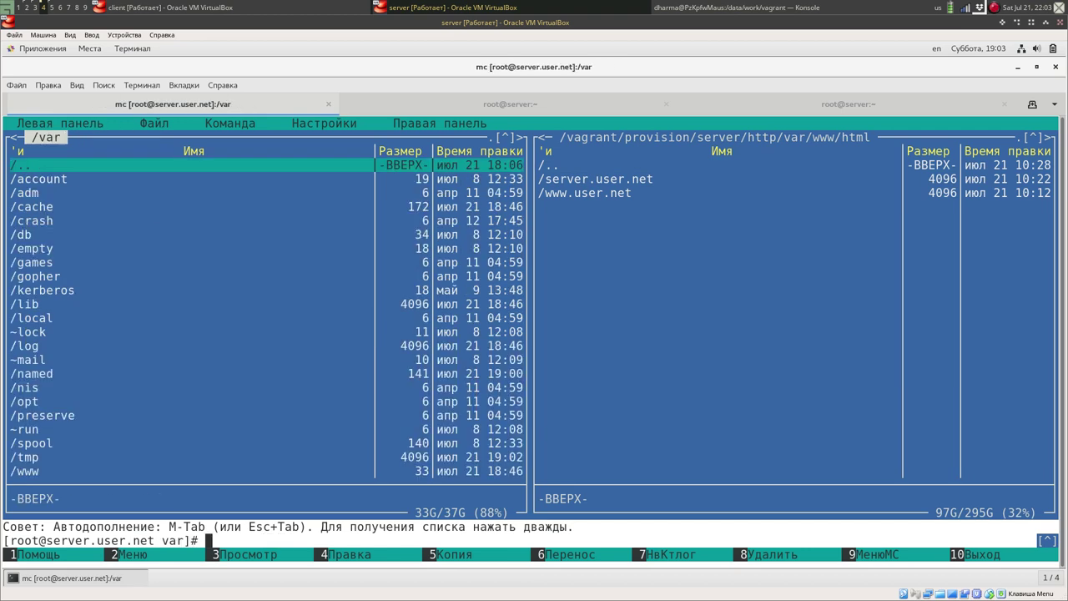
key("End")
key("Return")
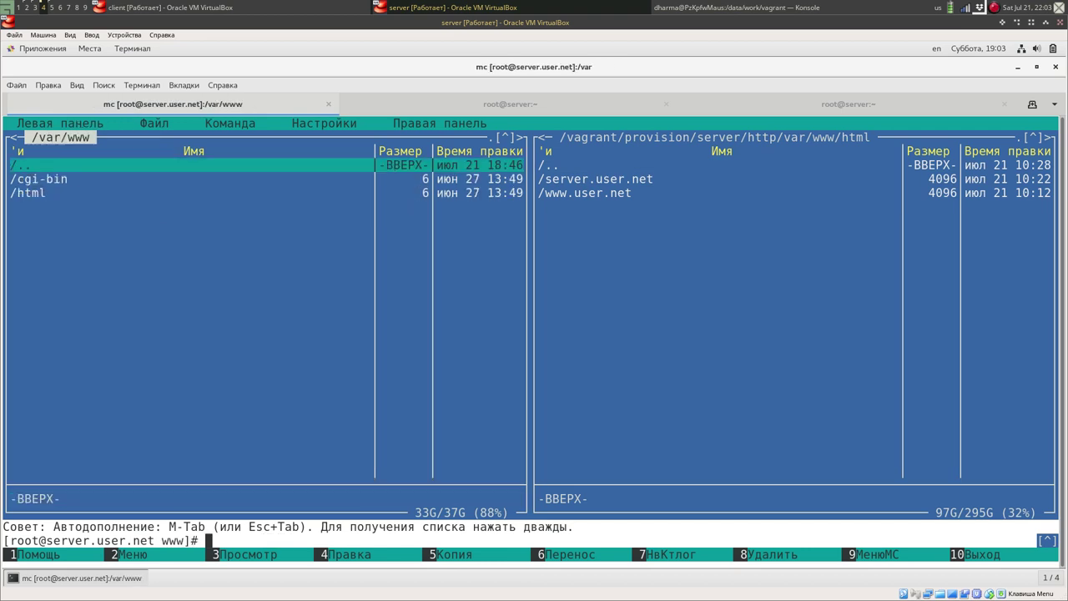
key("Down")
key("Down")
key("Return")
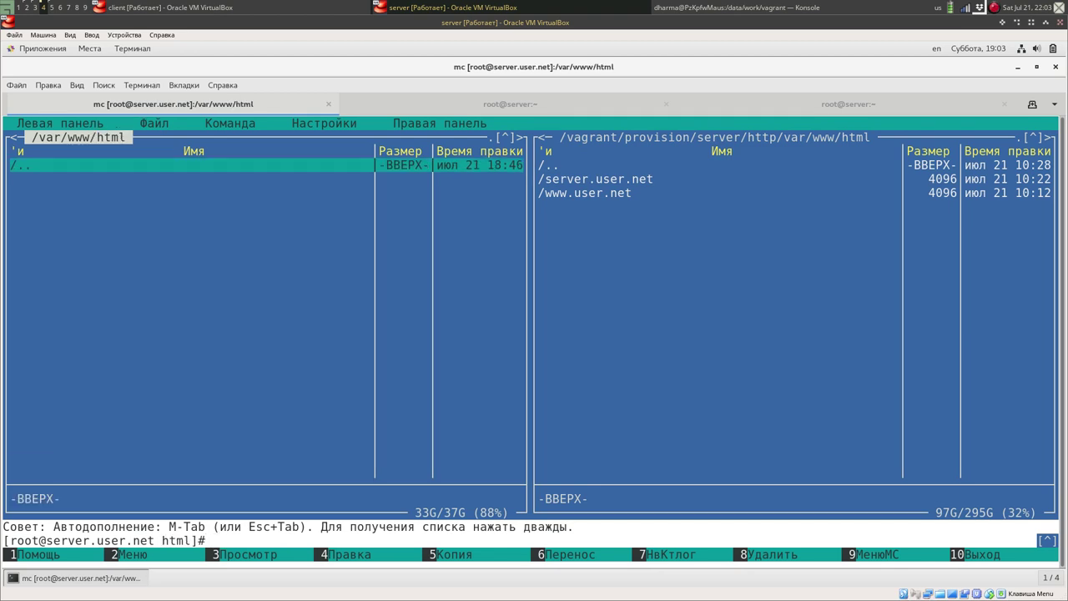
key("Tab")
key("Down")
key("Down")
key("Up")
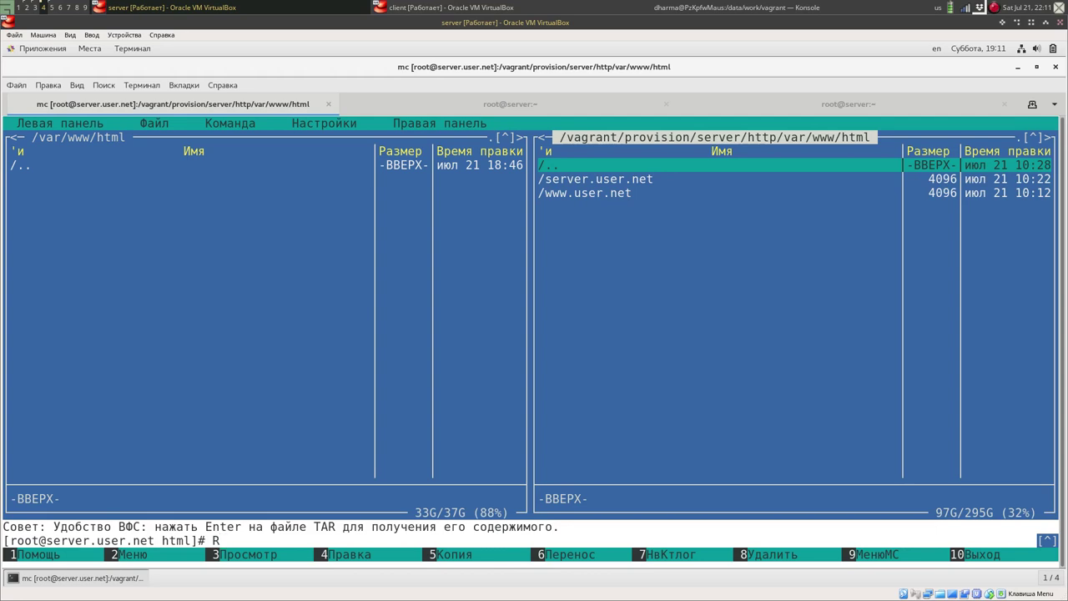
left_click(595, 179)
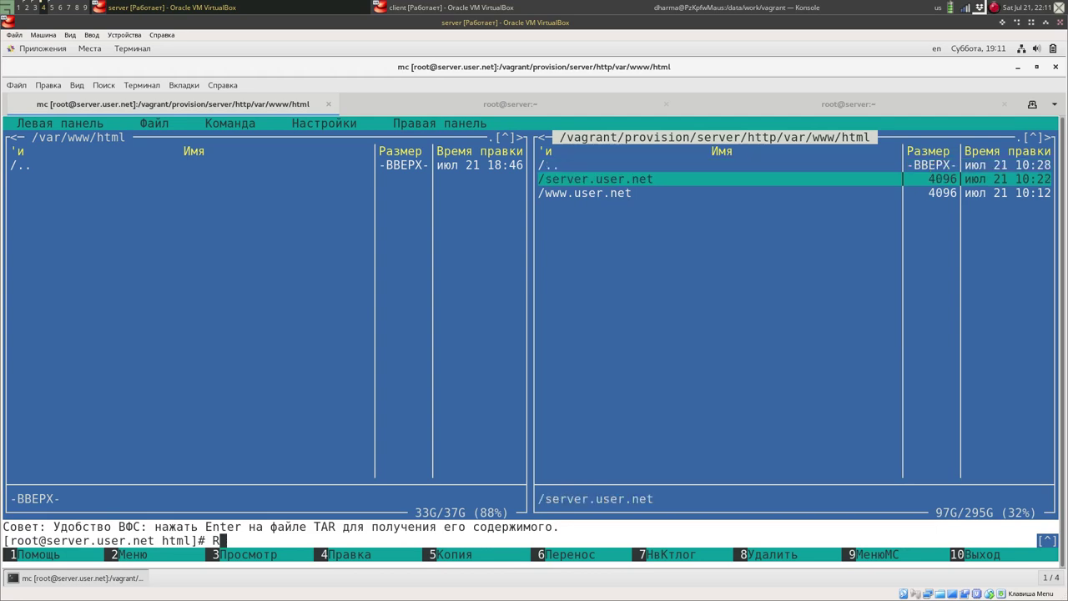
key("Insert")
key("Insert")
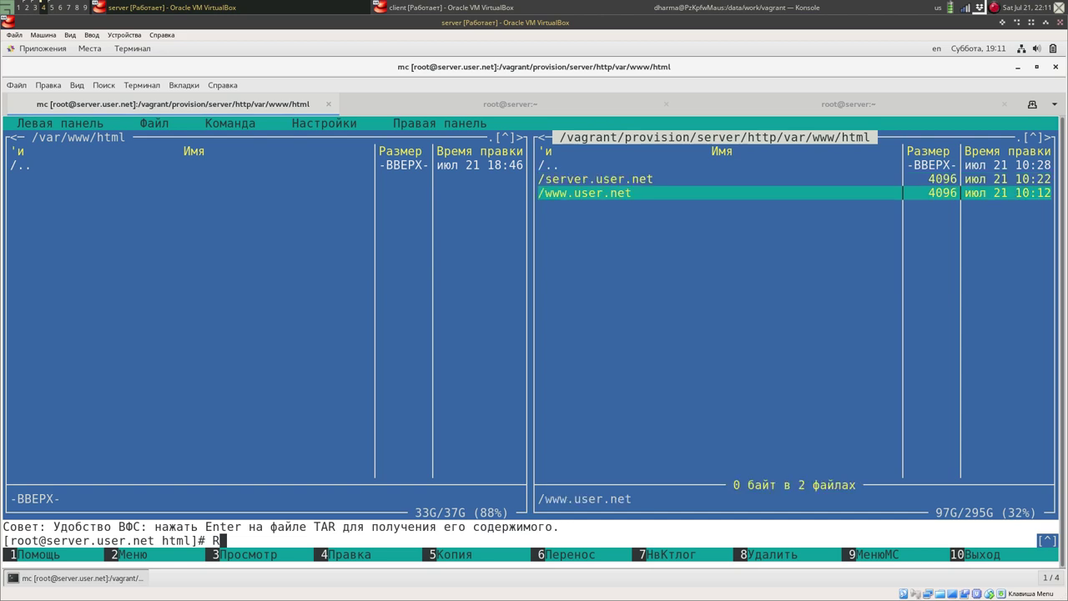
key("F5")
key("Return")
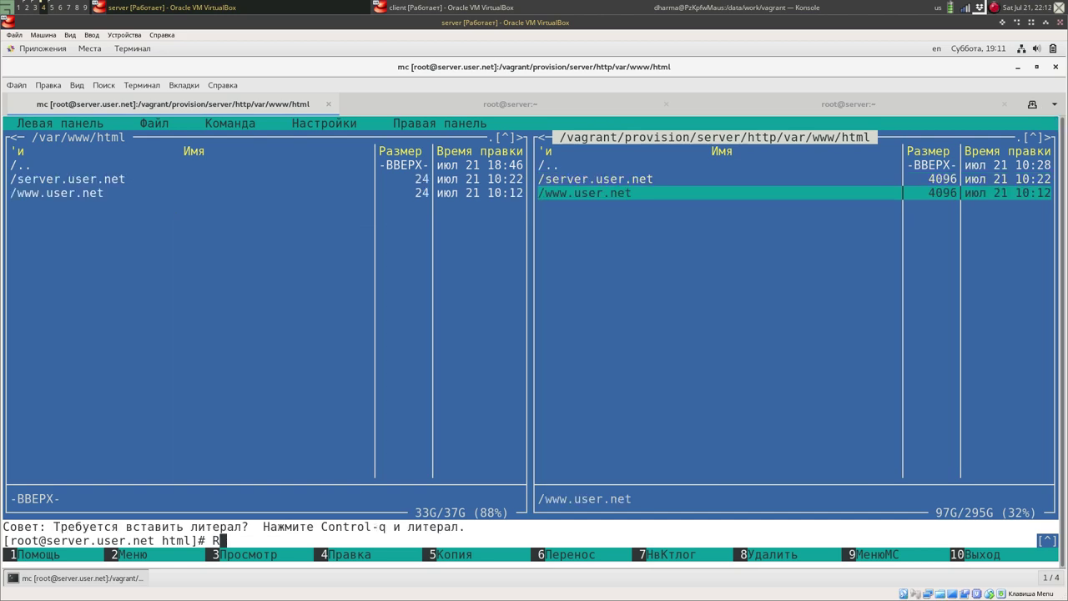
key("Tab")
key("Down")
key("Down")
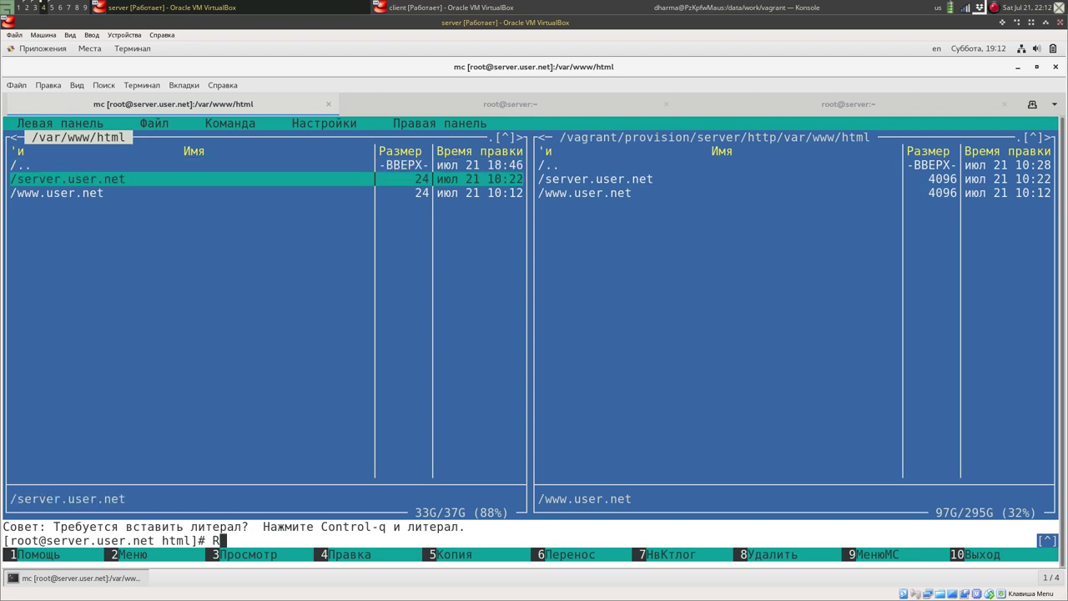
key("ctrl+o")
key("ctrl+o")
key("Return")
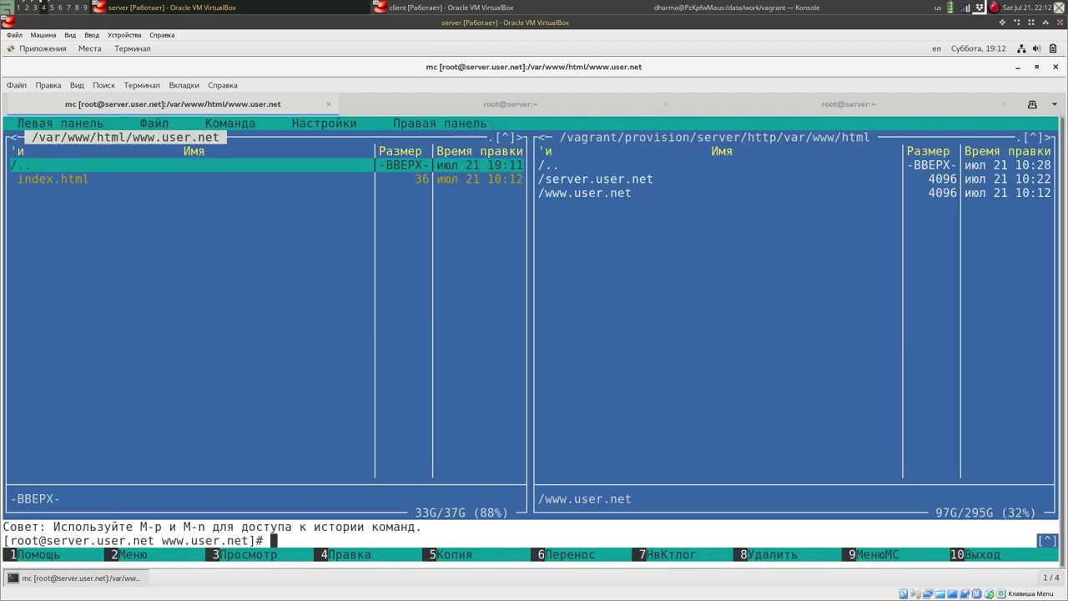
key("Down")
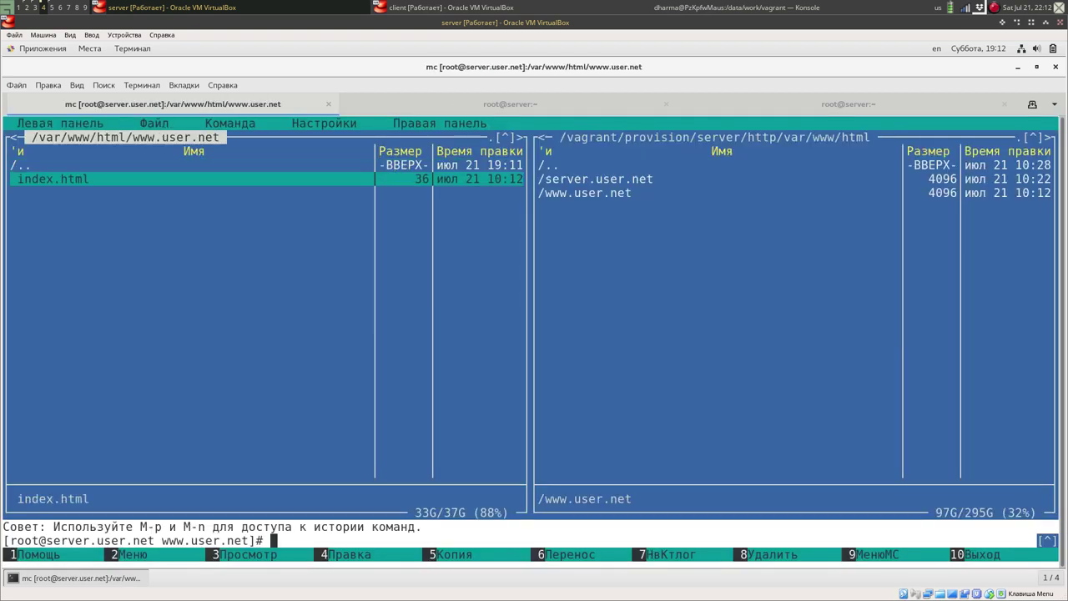
key("F4")
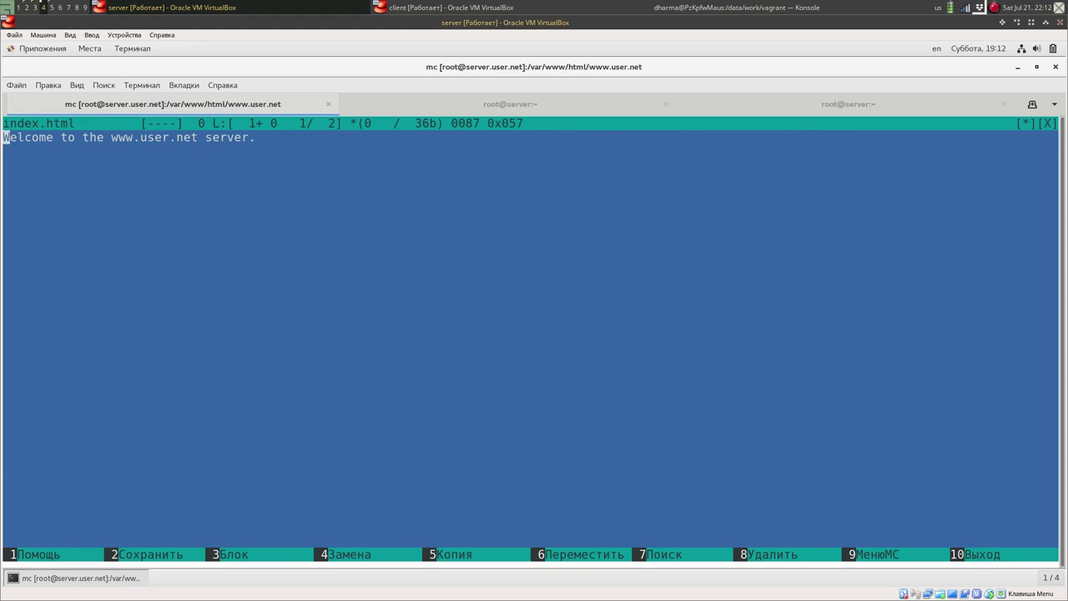
key("F10")
Step: Check the welcome text of index.html in /var/www/html/server.user.net, then return to /var/www/html
key("Up")
key("Return")
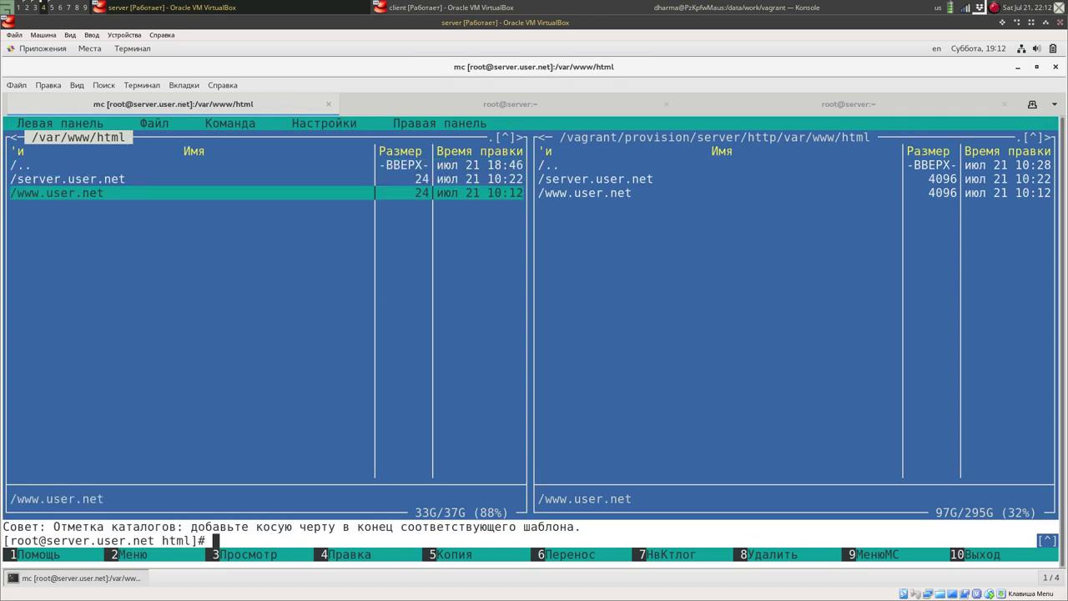
key("Up")
key("Return")
key("Down")
key("F4")
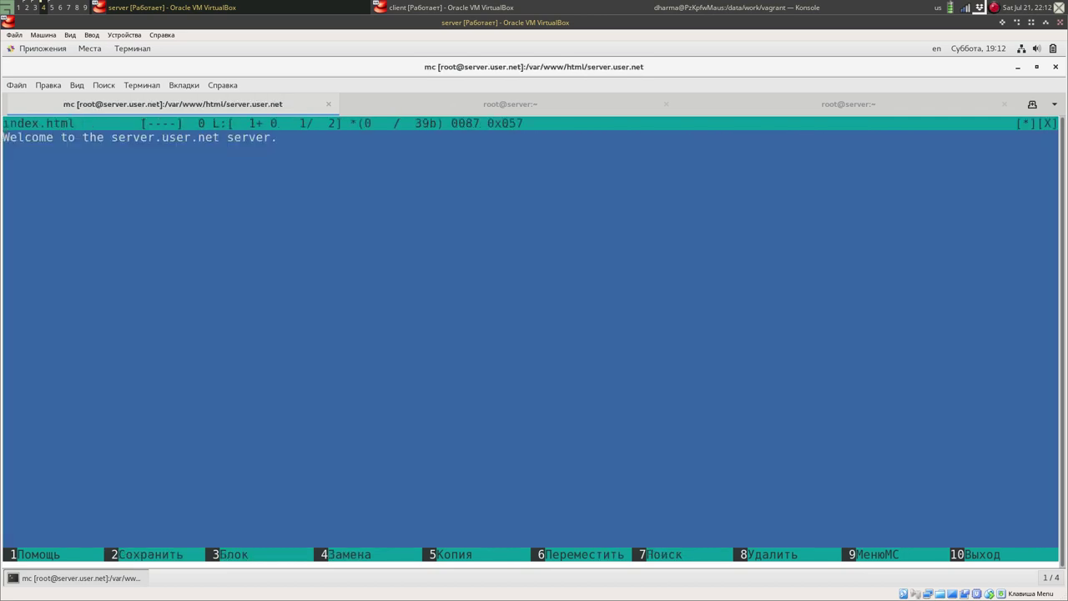
key("F10")
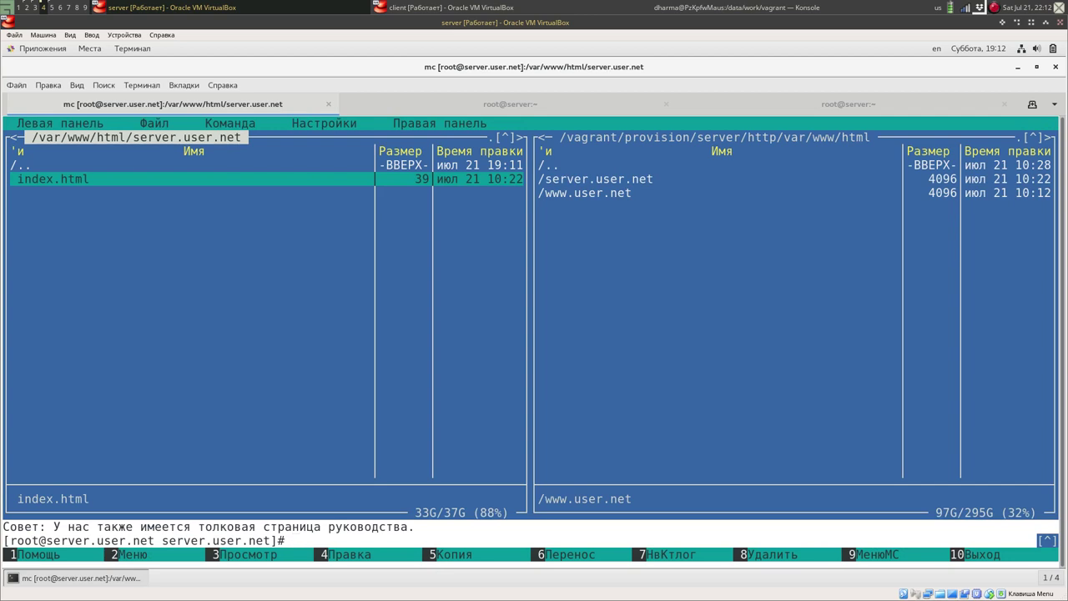
key("Up")
key("Return")
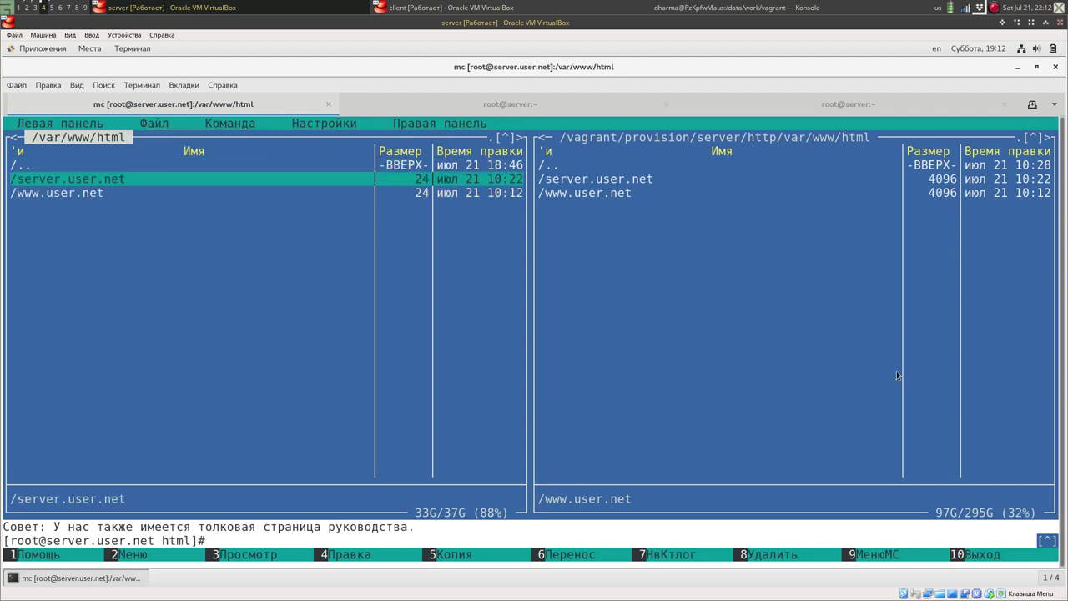
left_click(472, 109)
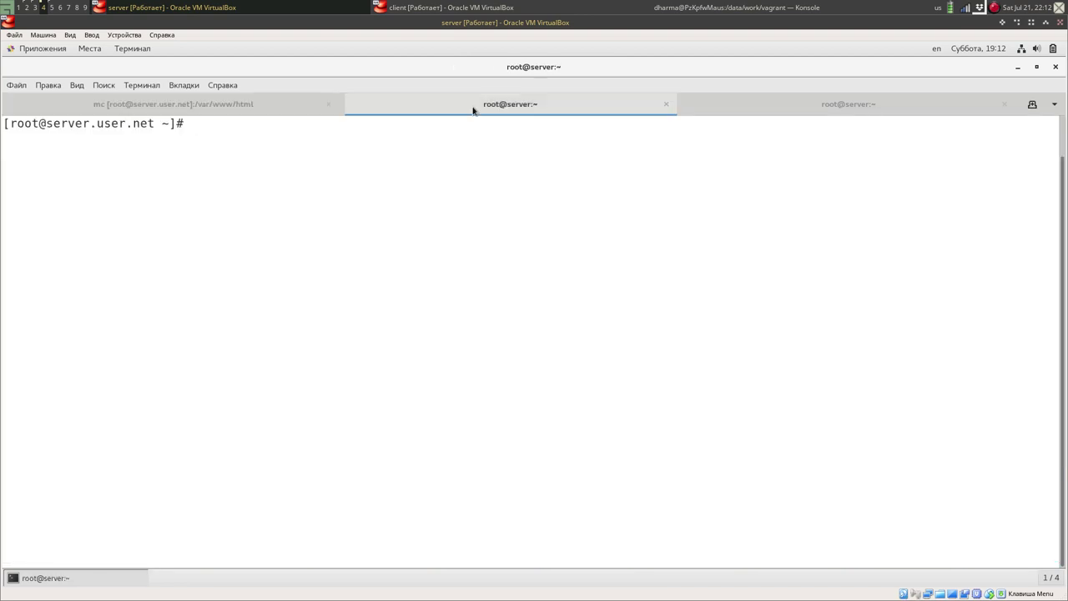
type("chown -R apache:")
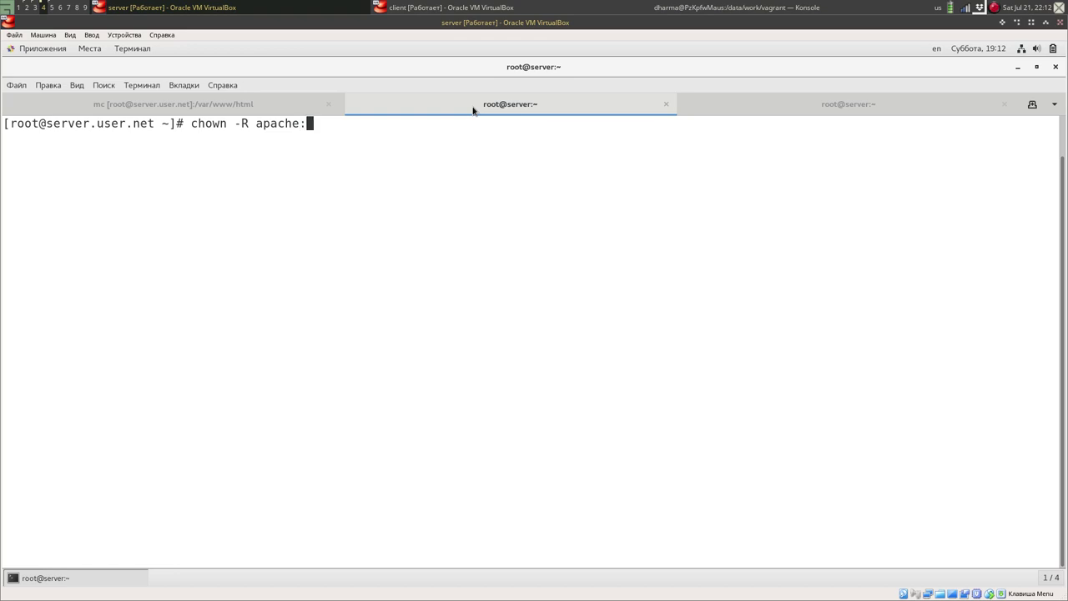
type("apache /va")
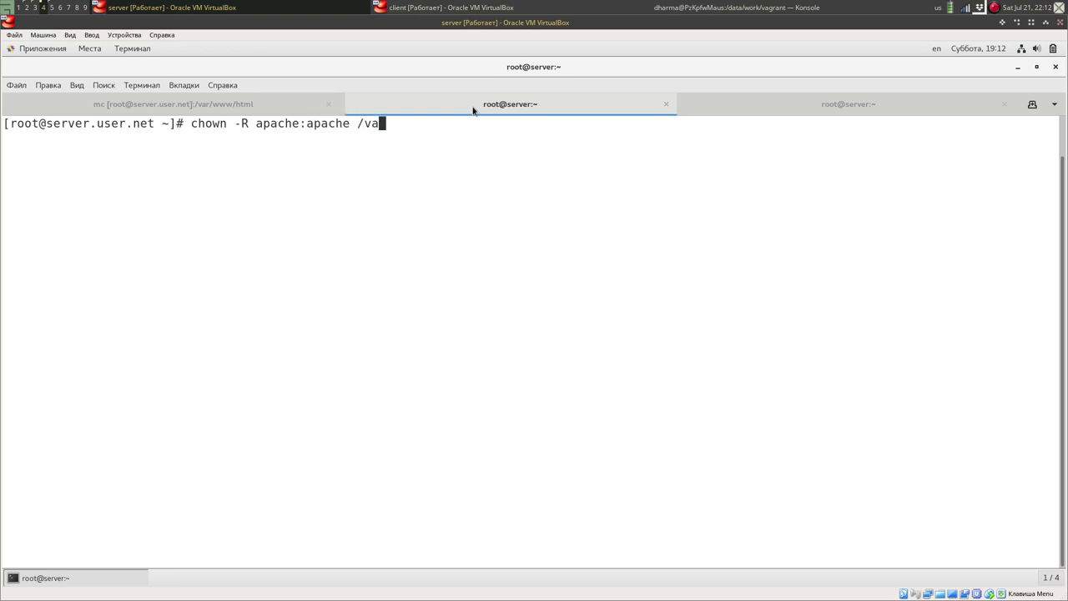
type("r/www")
key("Return")
Step: Restore the SELinux contexts of the web content by running restorecon -vR /var/www/
type("res")
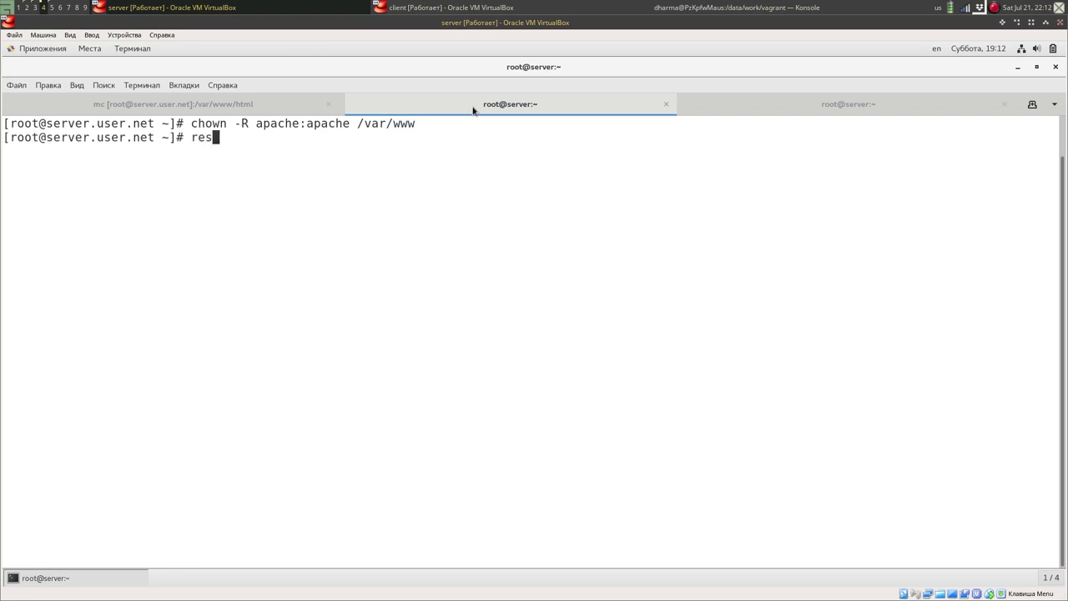
type("taore")
key("BackSpace")
key("BackSpace")
key("BackSpace")
key("BackSpace")
type("orecon ")
type("-v")
type("R /")
type("va")
type("e")
key("BackSpace")
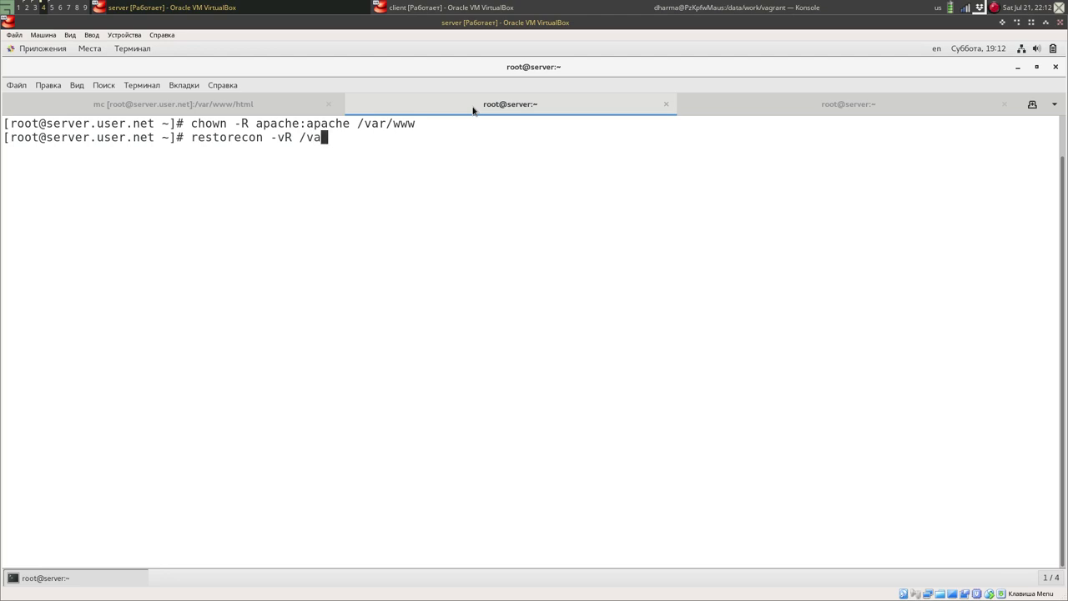
type("r/www/")
key("Return")
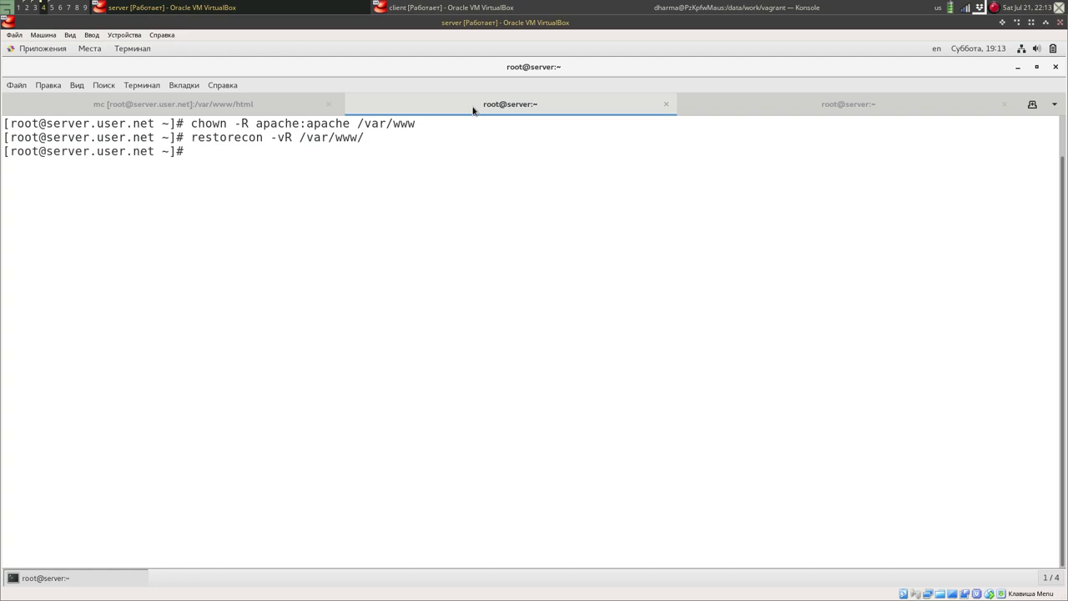
Step: Restart the Apache service with systemctl restart httpd in the root terminal session
type("systemctl restart ")
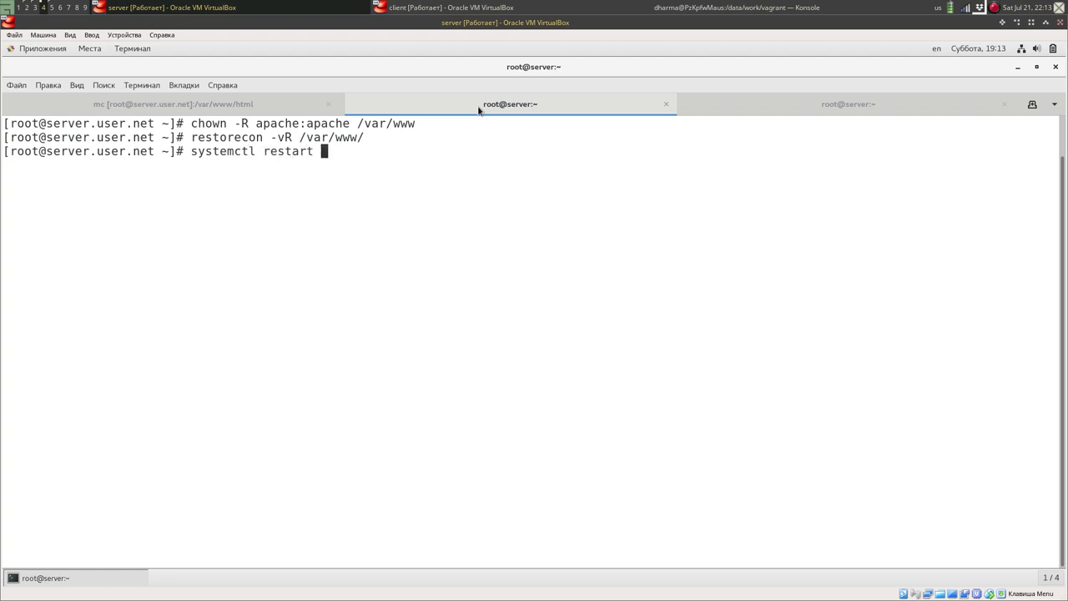
type("httpd")
key("Return")
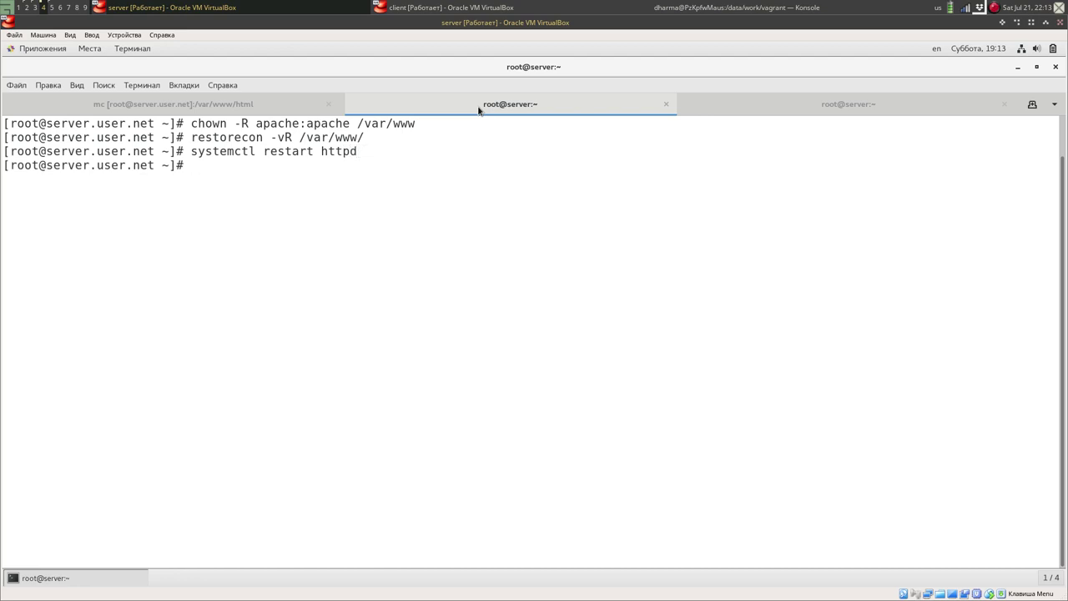
Step: Switch to the client VM and unlock its desktop session with the user's account password
left_click(450, 7)
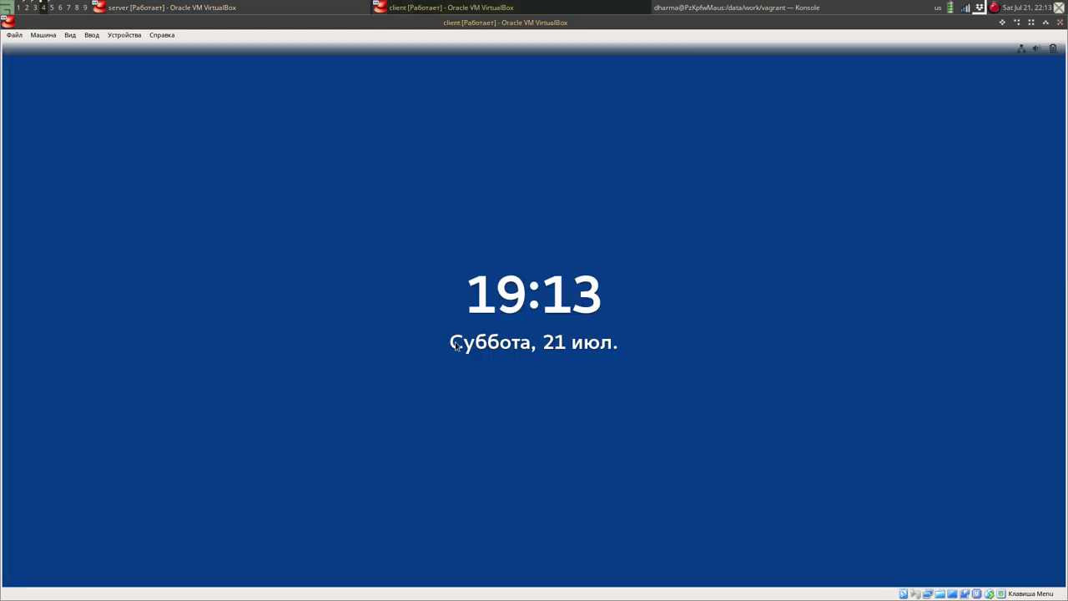
left_click(517, 497)
type("•••••")
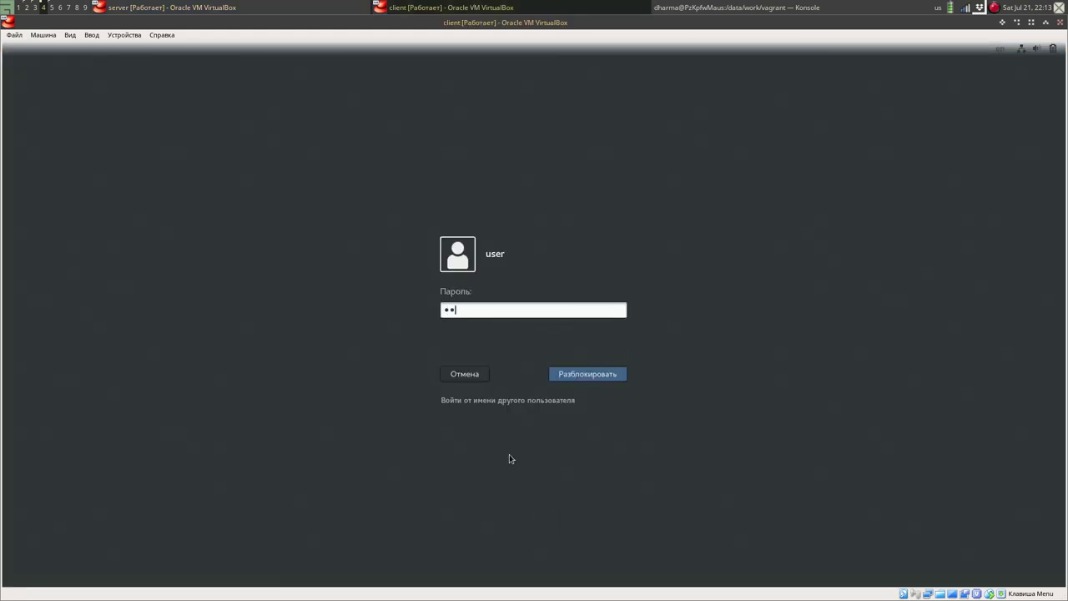
type("••")
key("Return")
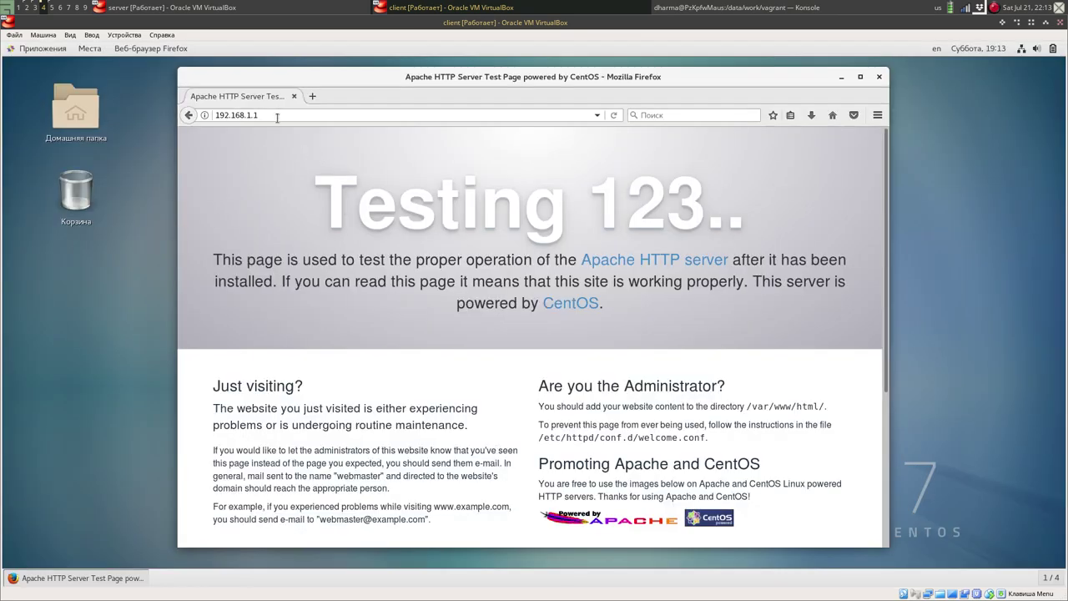
left_click_drag(276, 115, 203, 115)
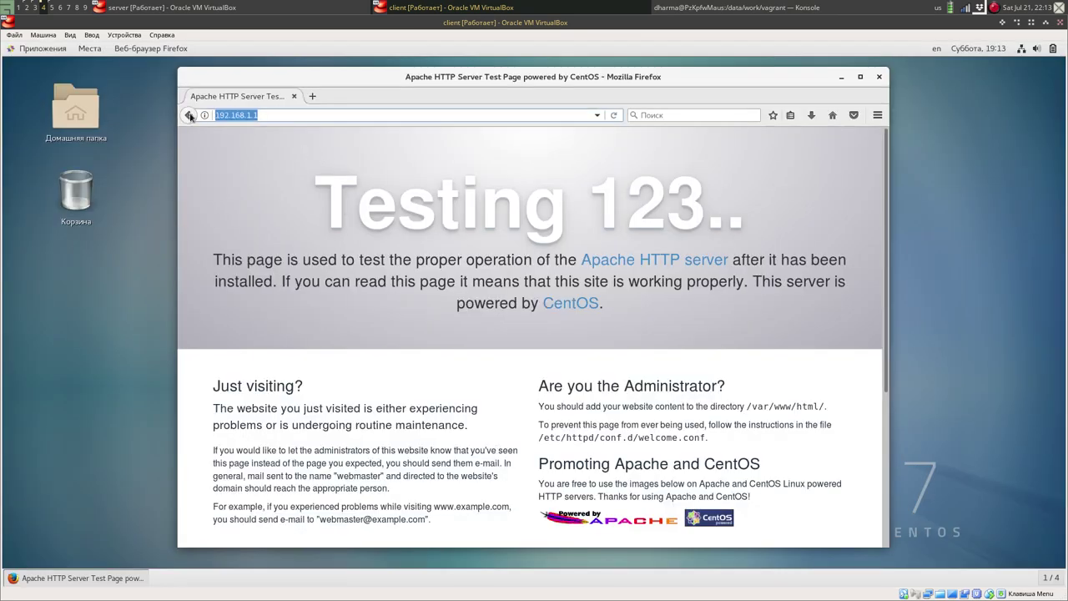
type("www.us")
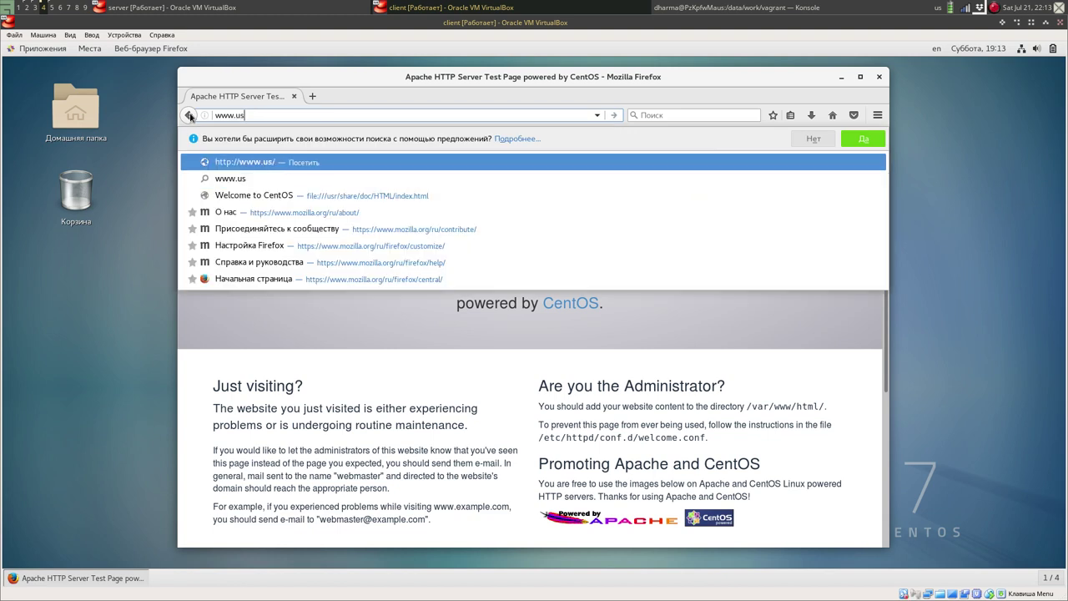
type("er.net")
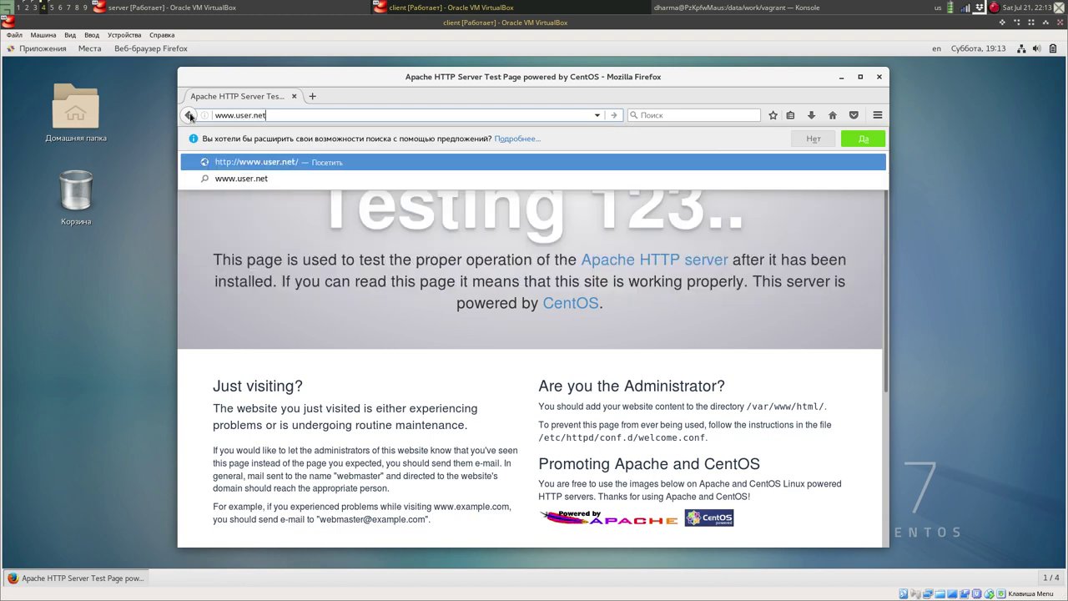
key("Return")
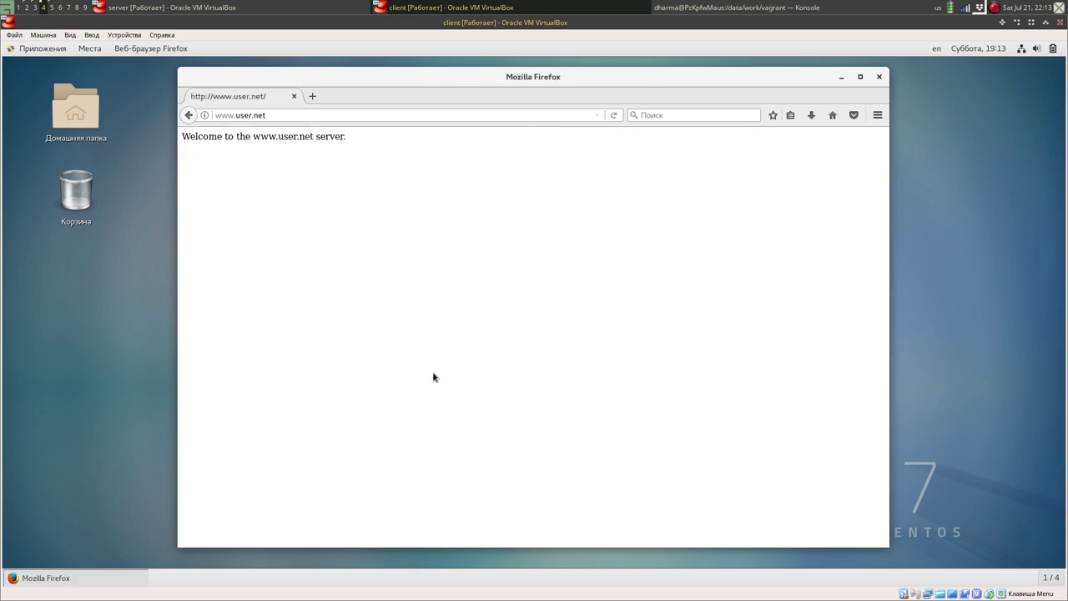
left_click_drag(361, 138, 183, 136)
left_click(305, 191)
Step: Load server.user.net in Firefox and check which server name its welcome text gives
left_click_drag(253, 136, 183, 114)
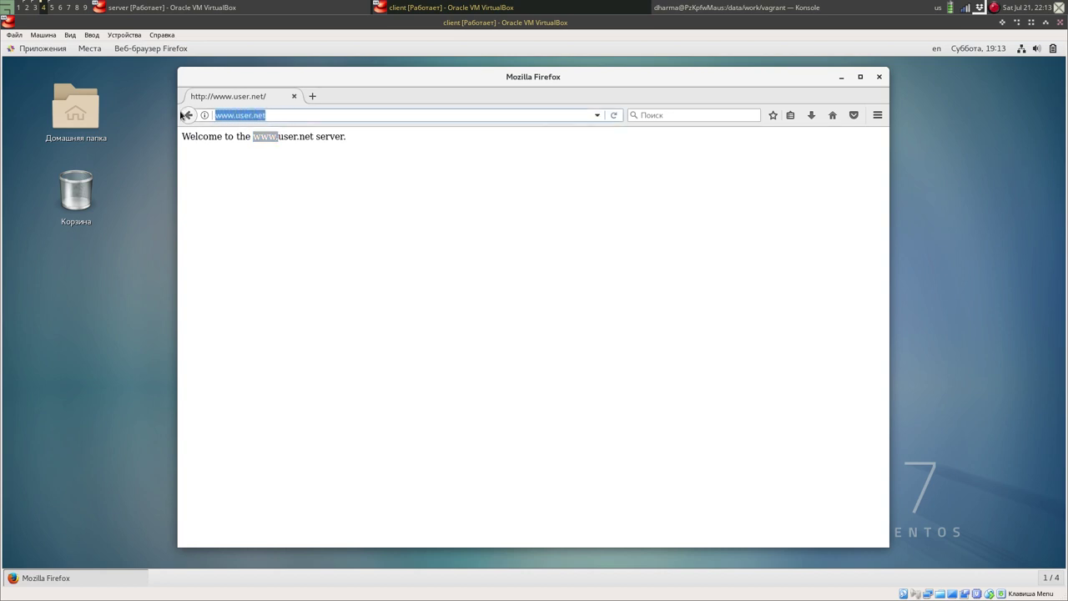
type("server")
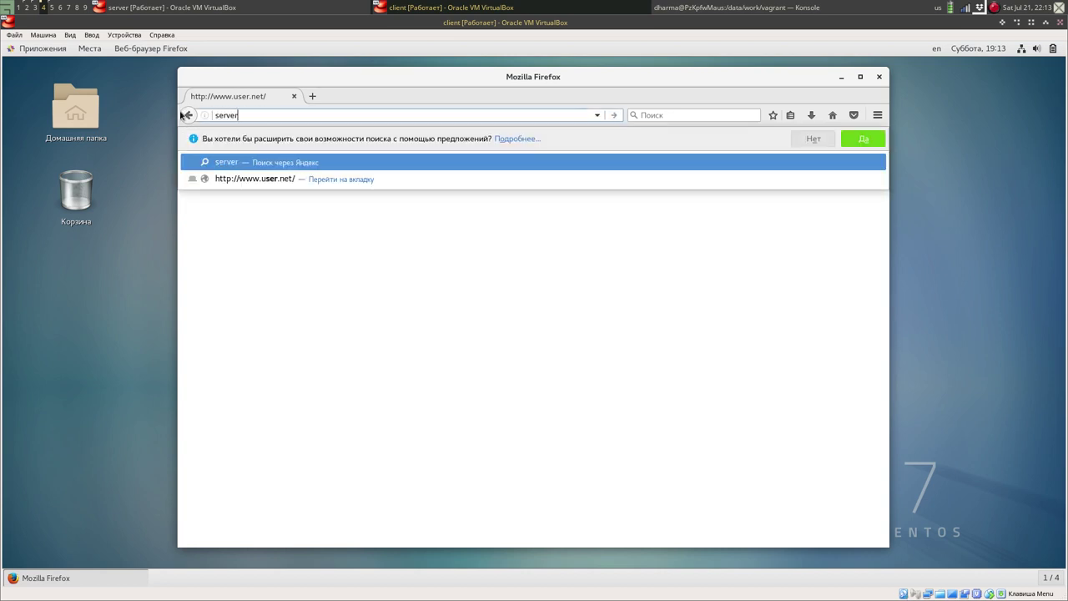
type(".us")
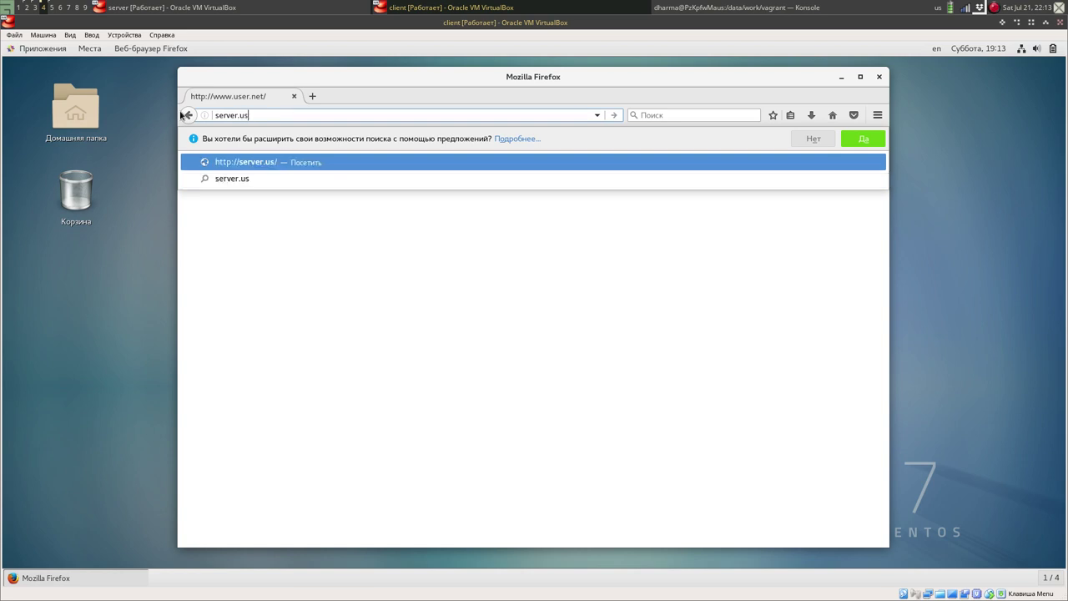
type("er.net")
key("Return")
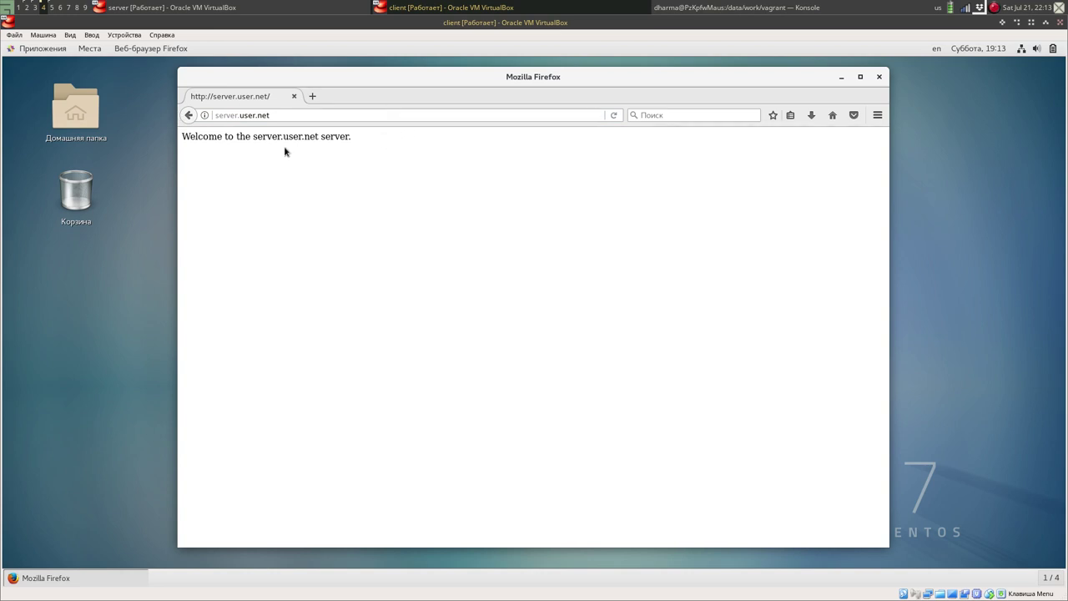
left_click_drag(252, 136, 343, 138)
left_click(357, 139)
left_click_drag(183, 136, 238, 139)
left_click(242, 138)
Step: Switch back to the server VM and, in Midnight Commander's provisioning panel, go up to /vagrant/provision/server/http
left_click(268, 4)
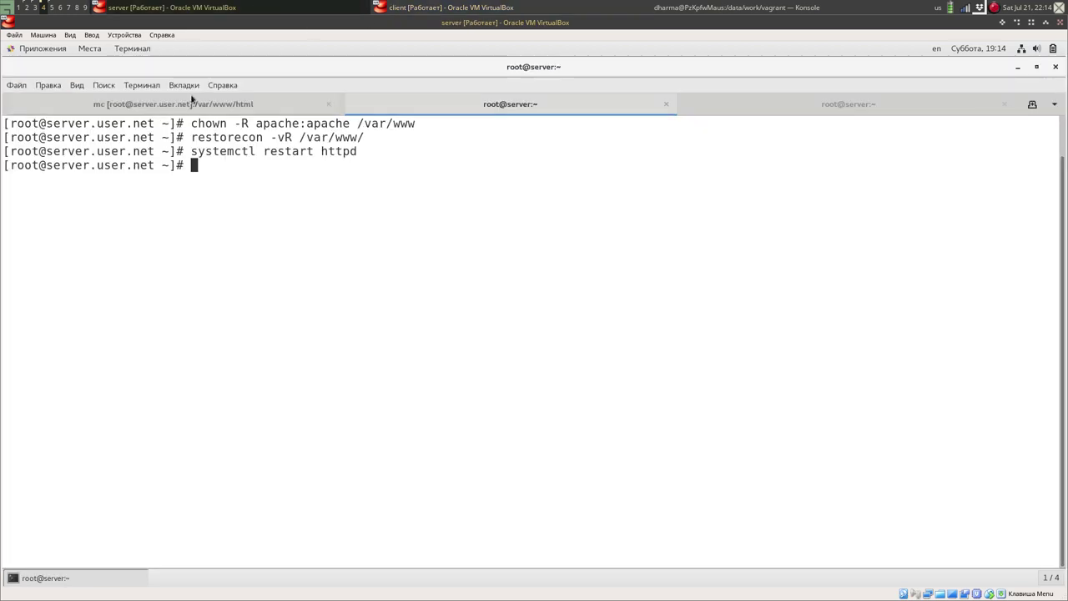
left_click(209, 105)
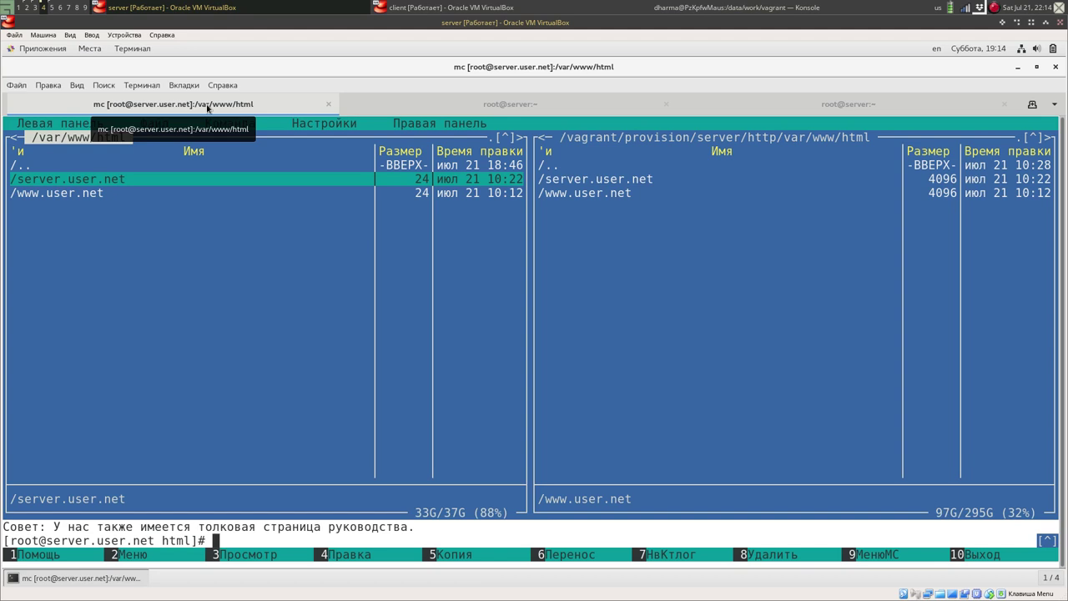
key("Tab")
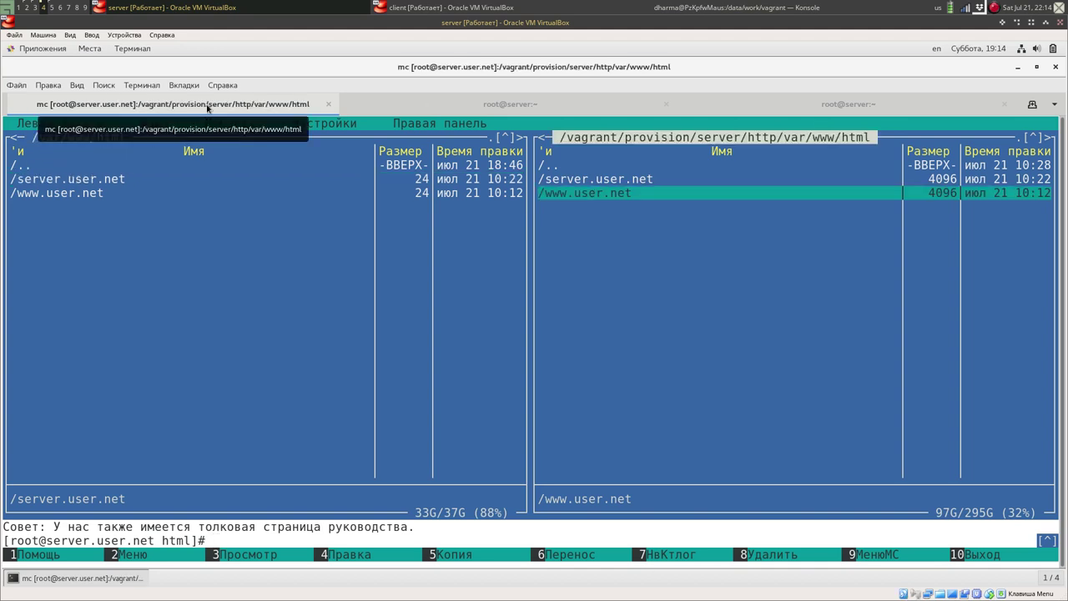
key("Up")
key("Up")
key("Return")
key("Up")
key("Return")
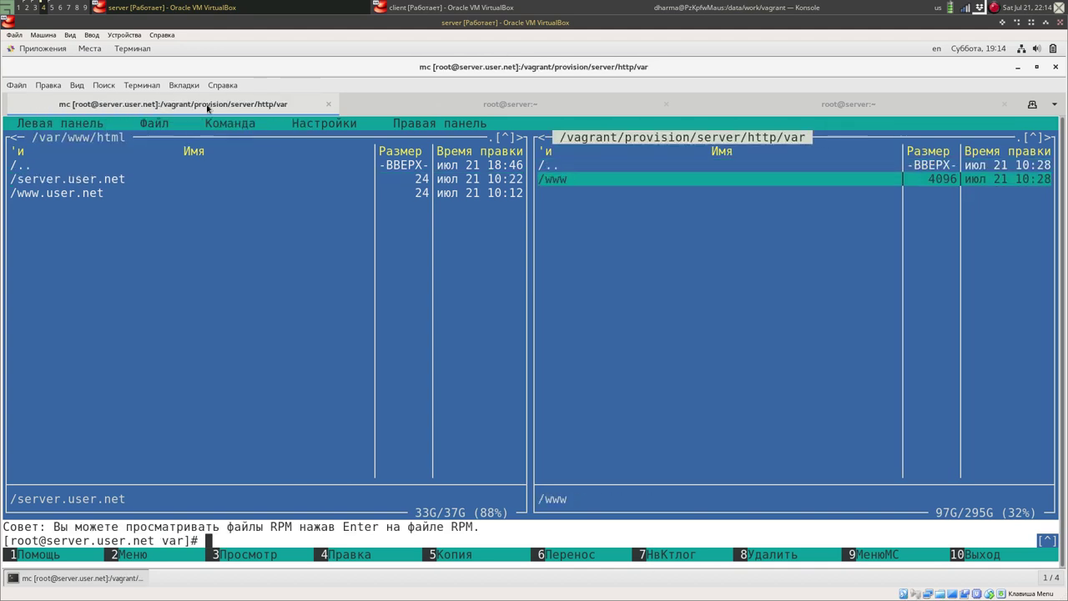
key("Up")
key("Return")
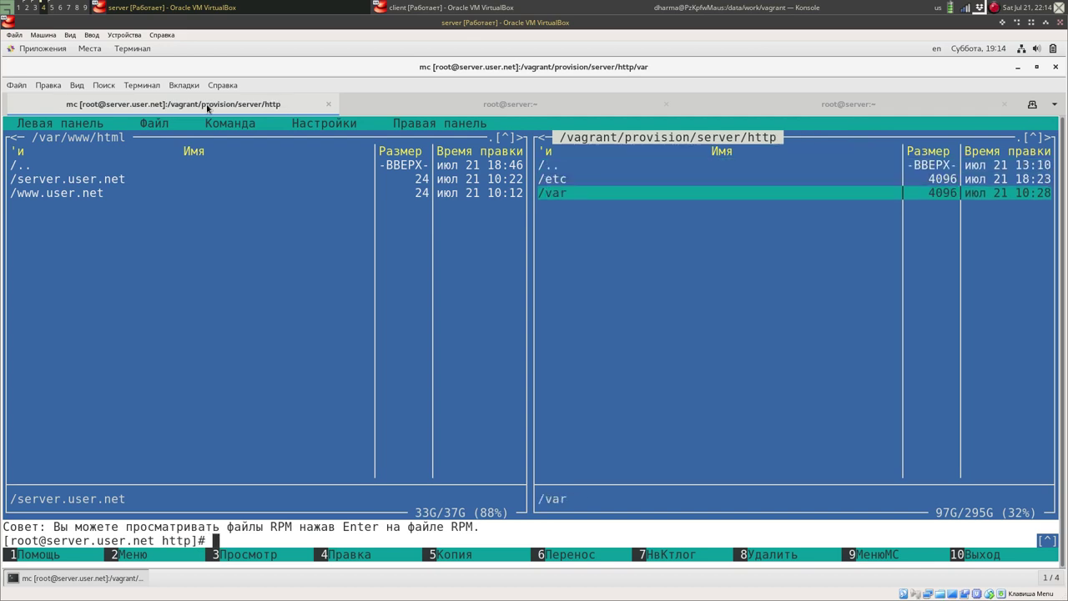
Step: Go up to /vagrant/provision/server and look through its provisioning scripts as far as http.sh
key("Up")
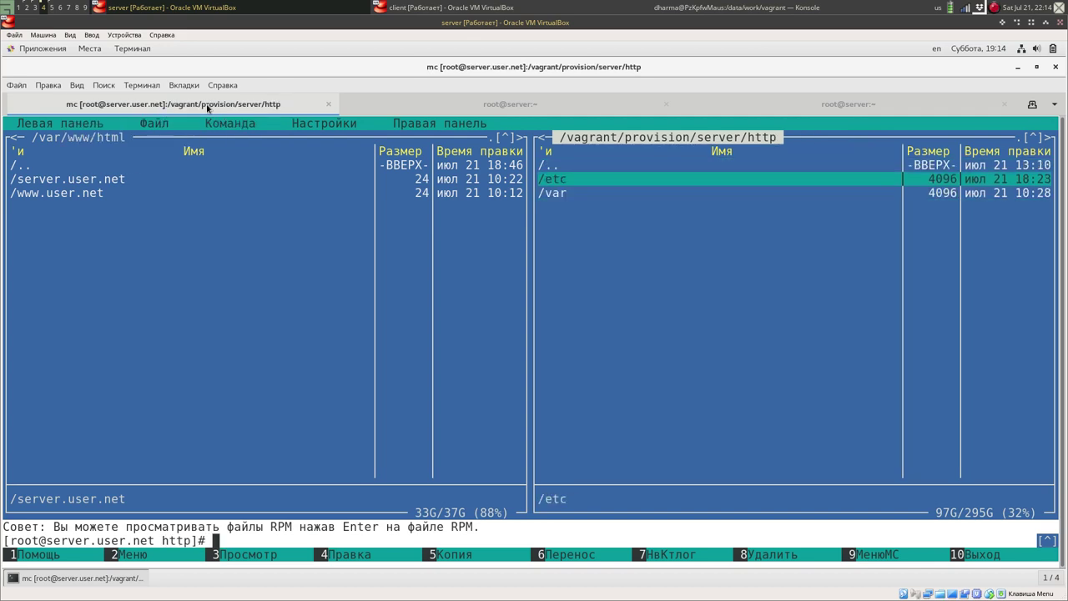
key("Return")
key("Return")
key("Up")
key("Return")
key("Down")
key("Down")
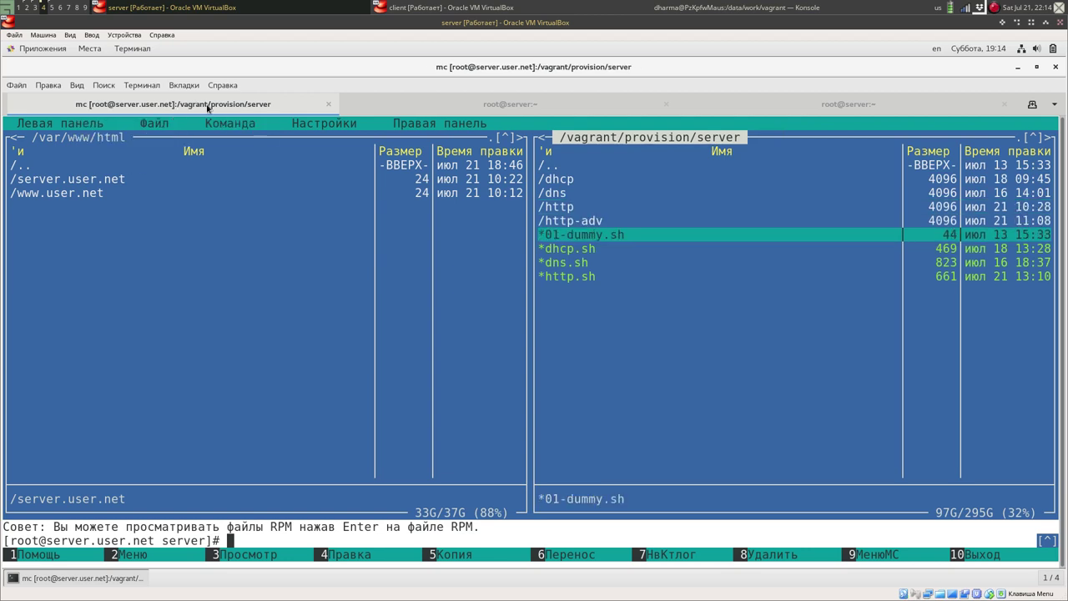
key("Down")
key("Down")
key("Down")
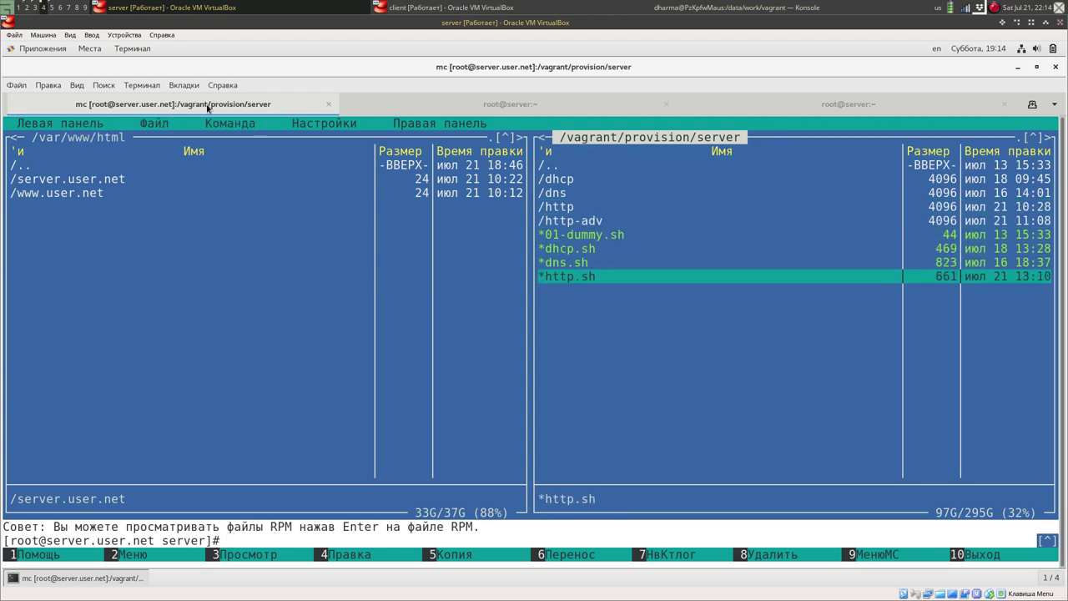
Step: Go into http/etc/httpd/conf.d under /vagrant/provision/server and select server.user.net.conf
key("Up")
key("Up")
key("Up")
key("Up")
key("Up")
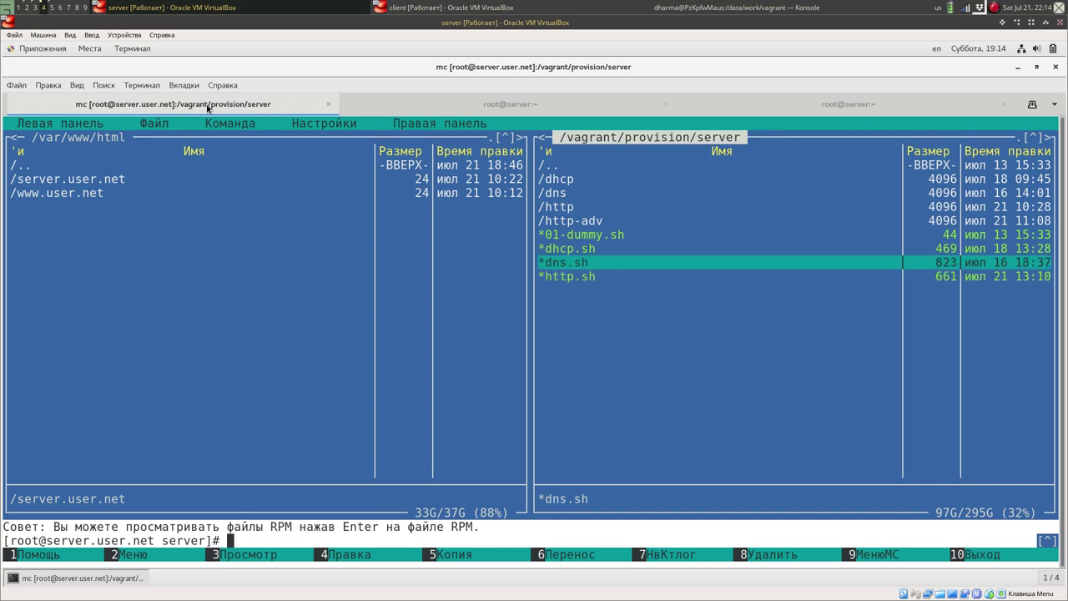
key("Return")
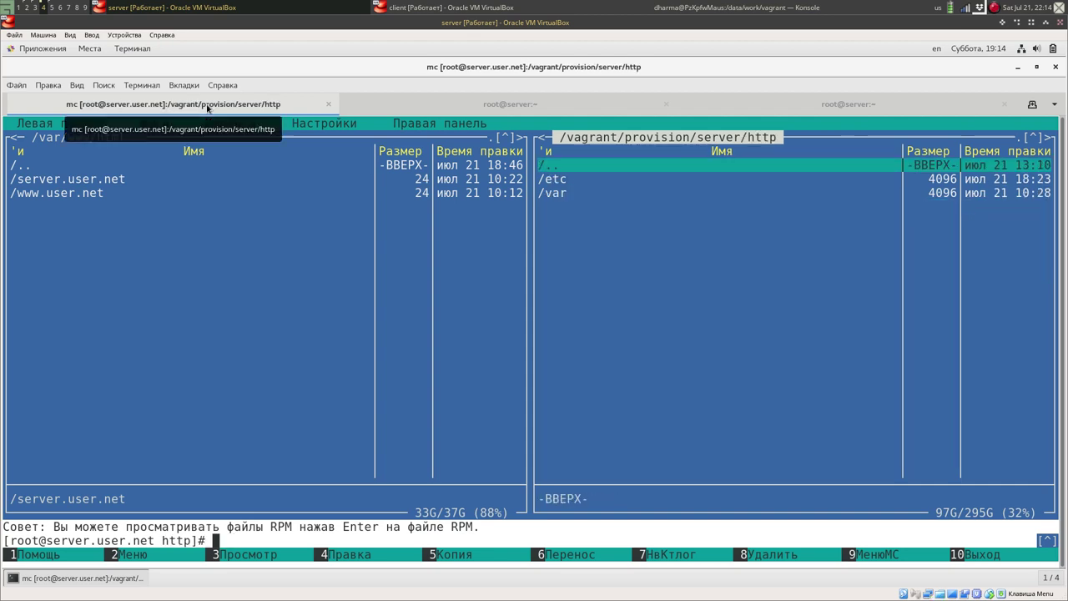
key("Down")
key("Return")
key("Down")
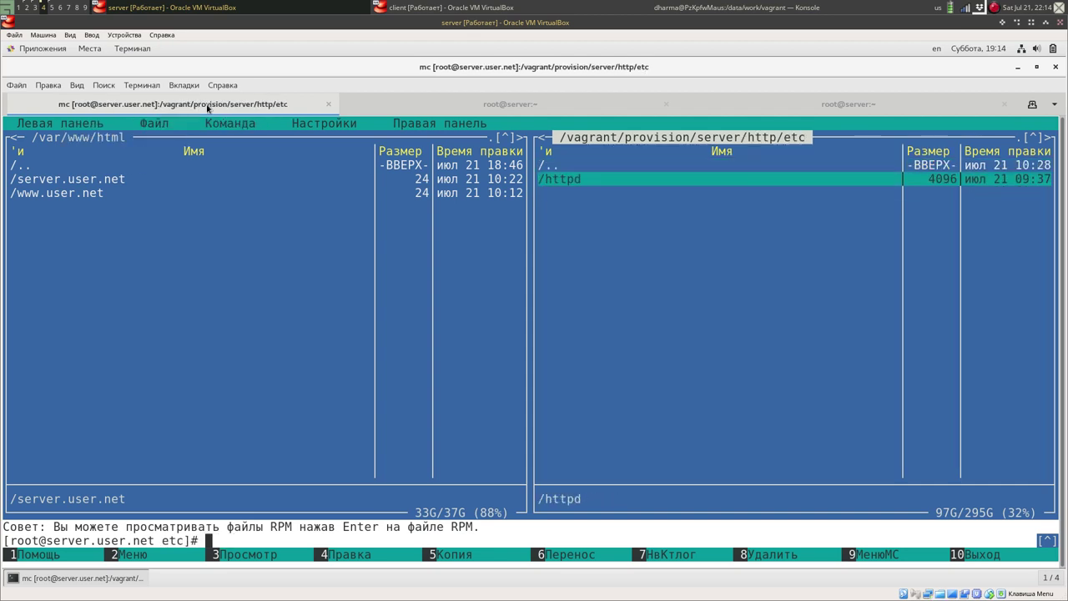
key("Return")
key("Down")
key("Return")
key("Down")
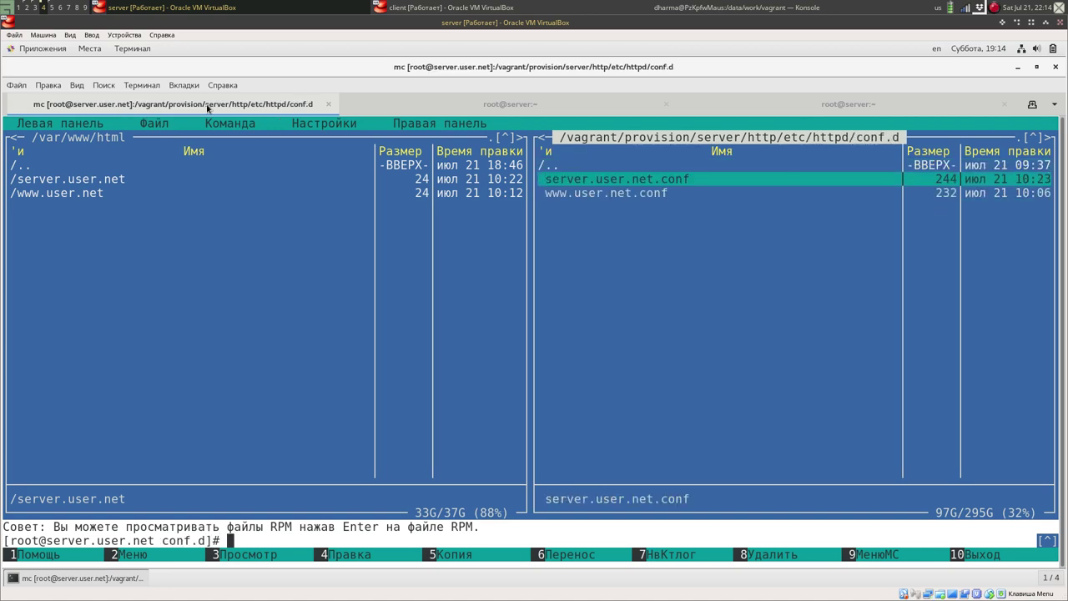
key("F4")
key("F10")
key("Down")
key("F4")
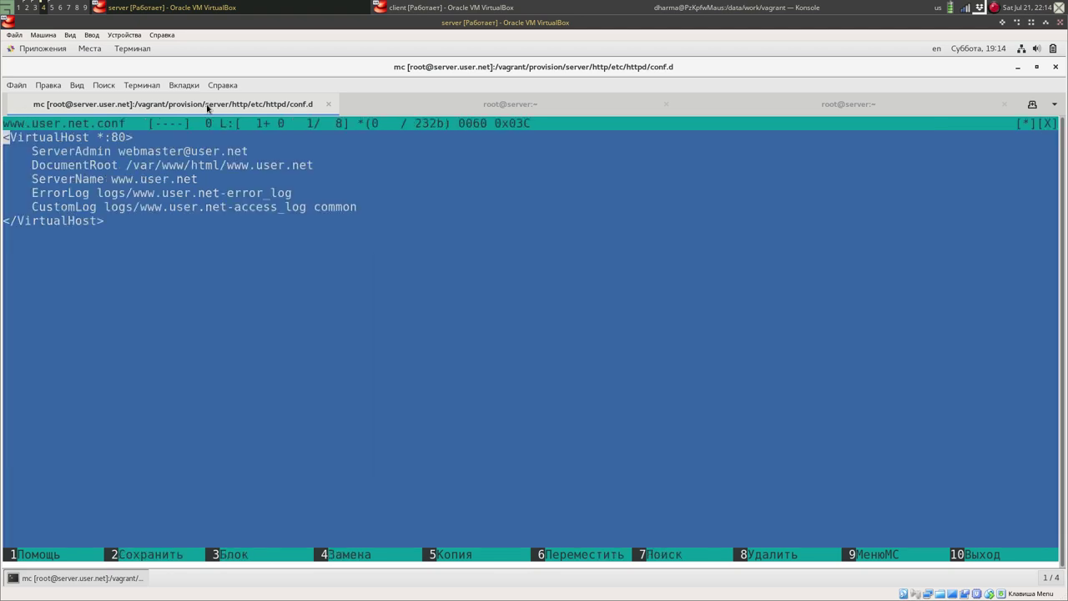
key("F10")
Step: Leave conf.d and go to /vagrant/provision/server/http/var/www/html
key("Up")
key("Up")
key("Return")
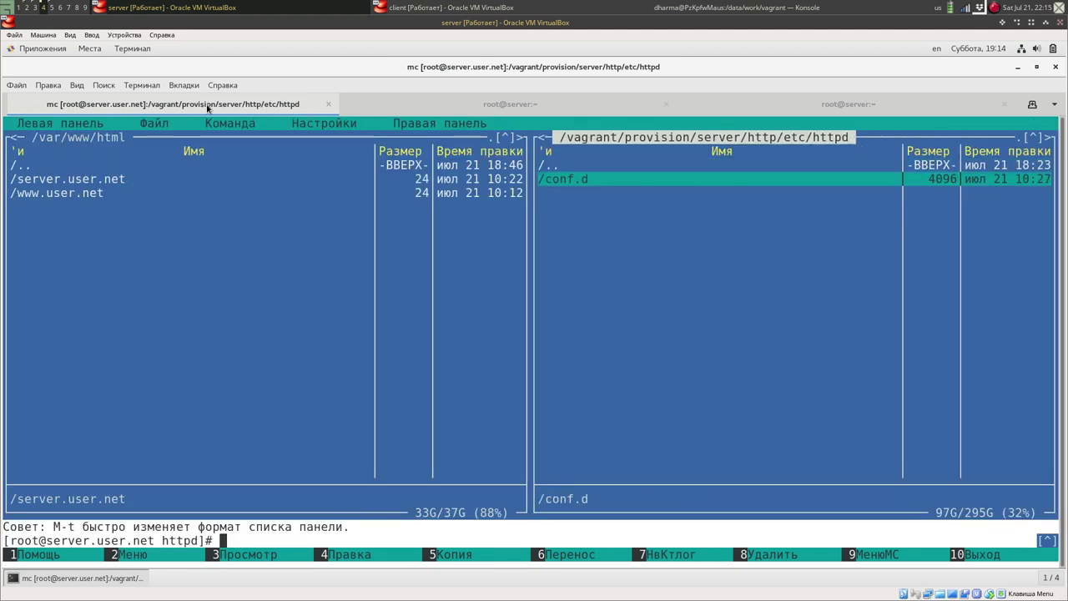
key("Up")
key("Return")
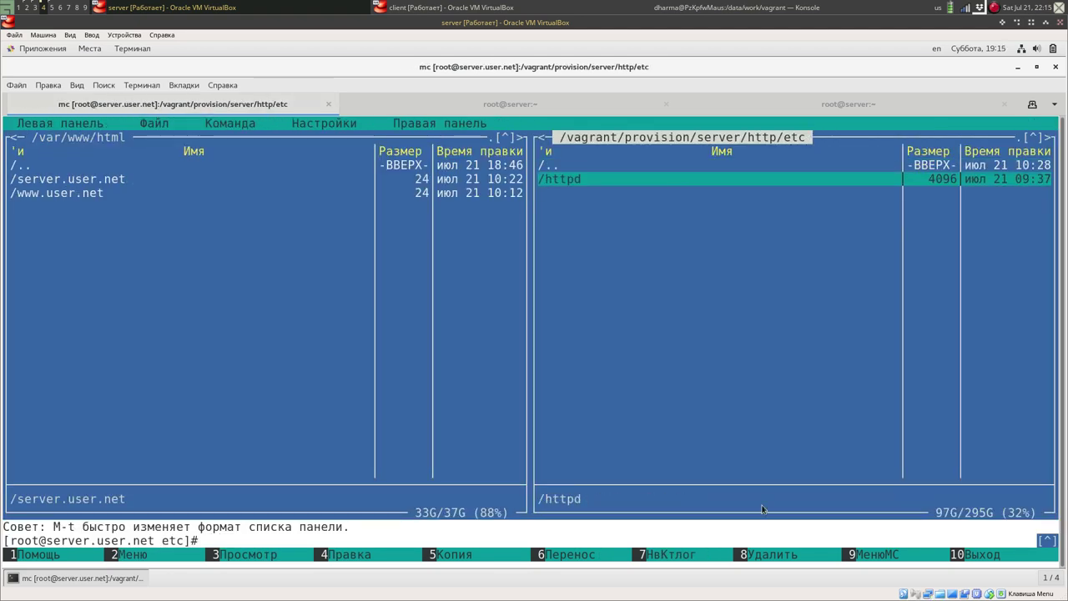
key("Up")
key("Return")
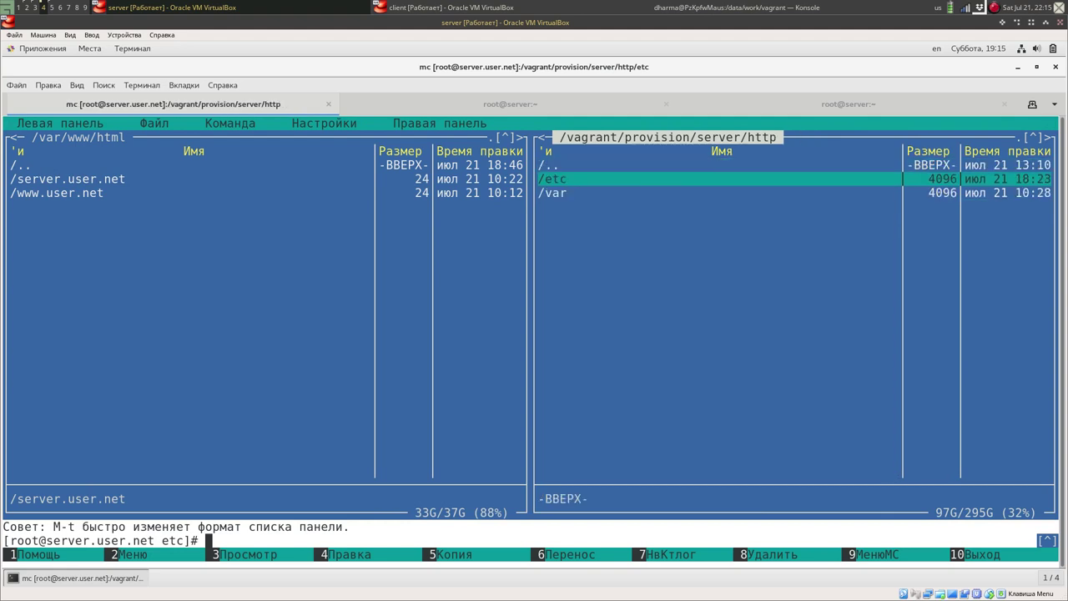
key("Down")
key("Return")
key("Down")
key("Return")
key("Down")
key("Return")
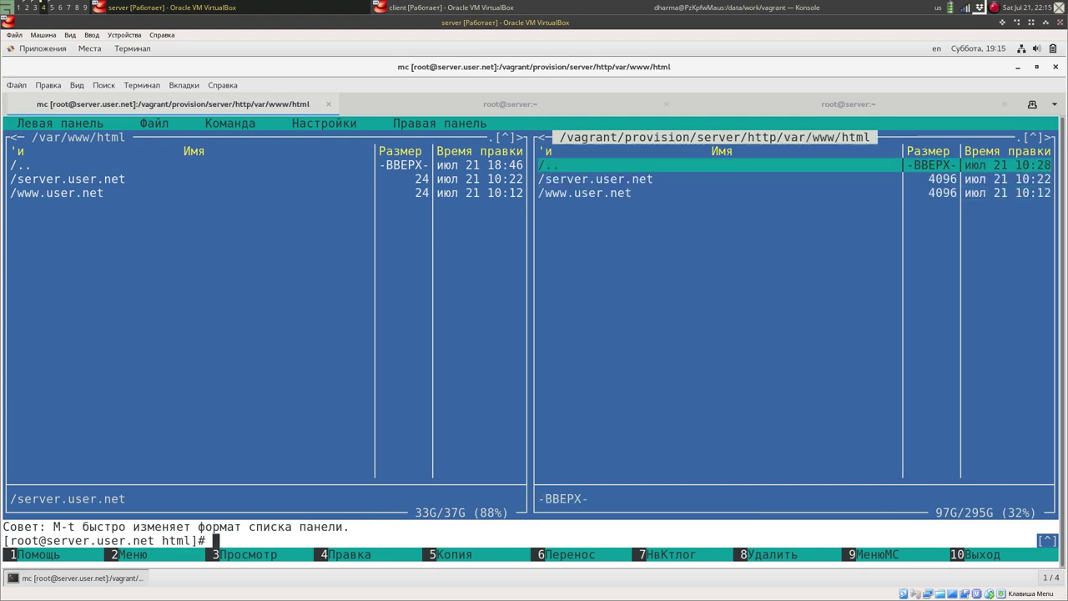
key("Down")
key("Return")
key("Down")
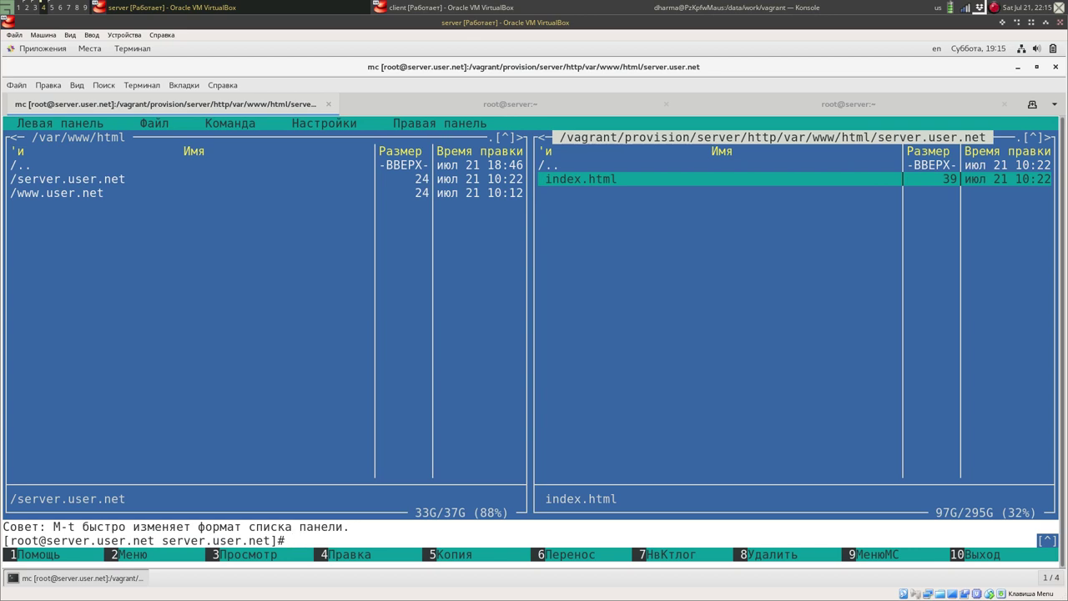
key("Up")
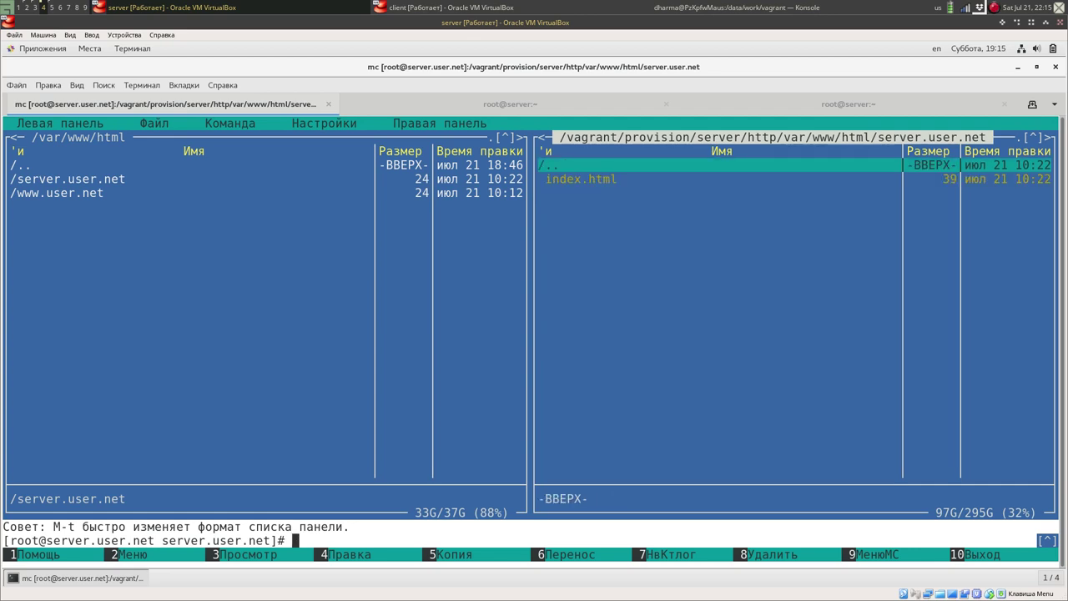
key("Return")
key("Up")
key("Down")
key("Down")
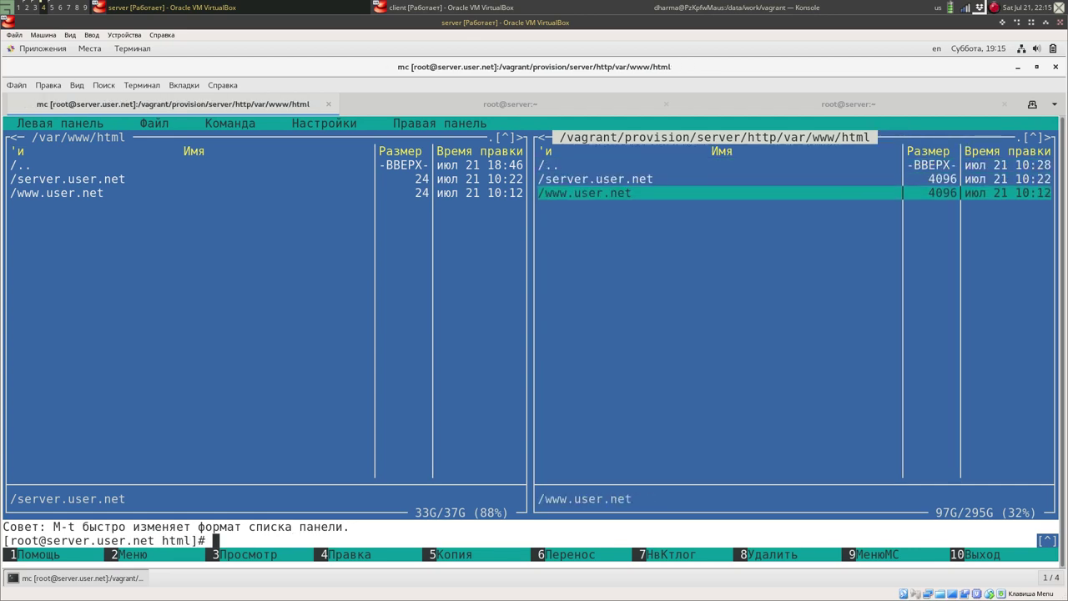
key("Return")
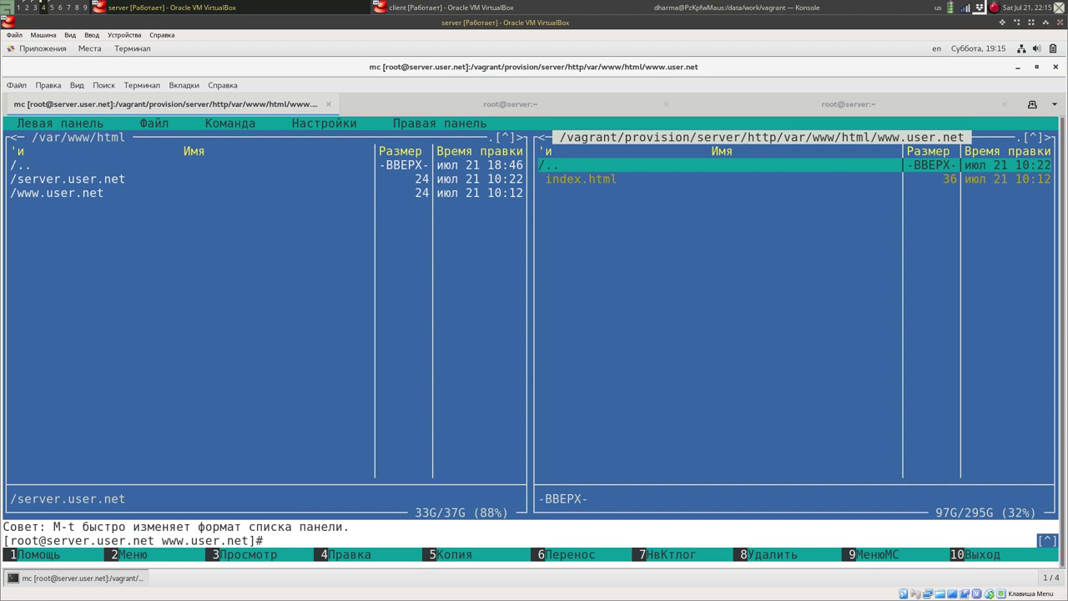
key("Return")
key("Up")
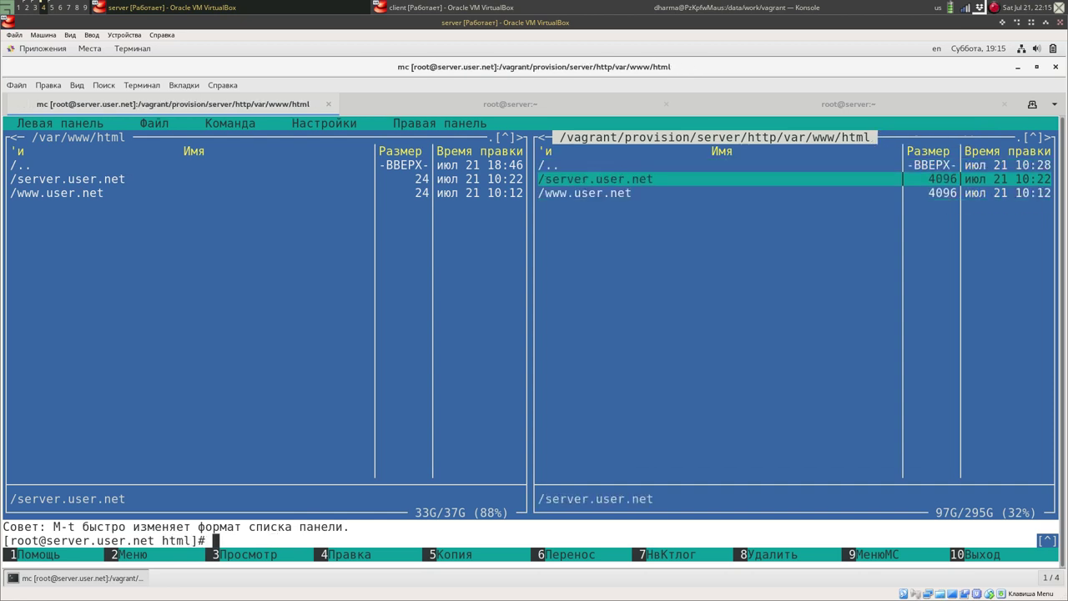
Step: Go back up from var/www/html to the /vagrant/provision/server directory
key("Up")
key("Return")
key("Up")
key("Return")
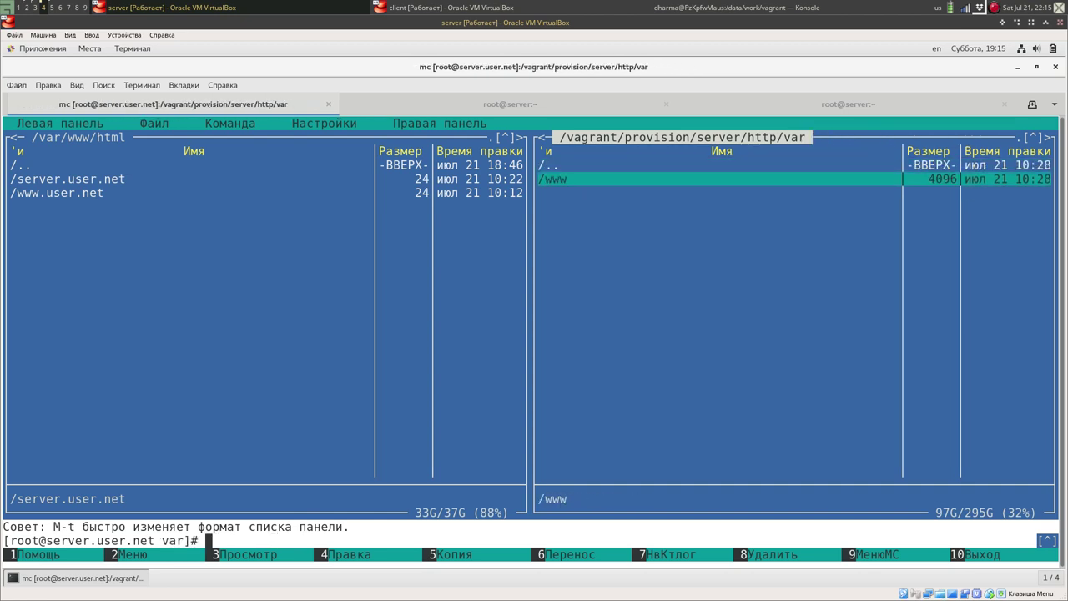
key("Up")
key("Return")
key("Up")
key("Up")
key("Return")
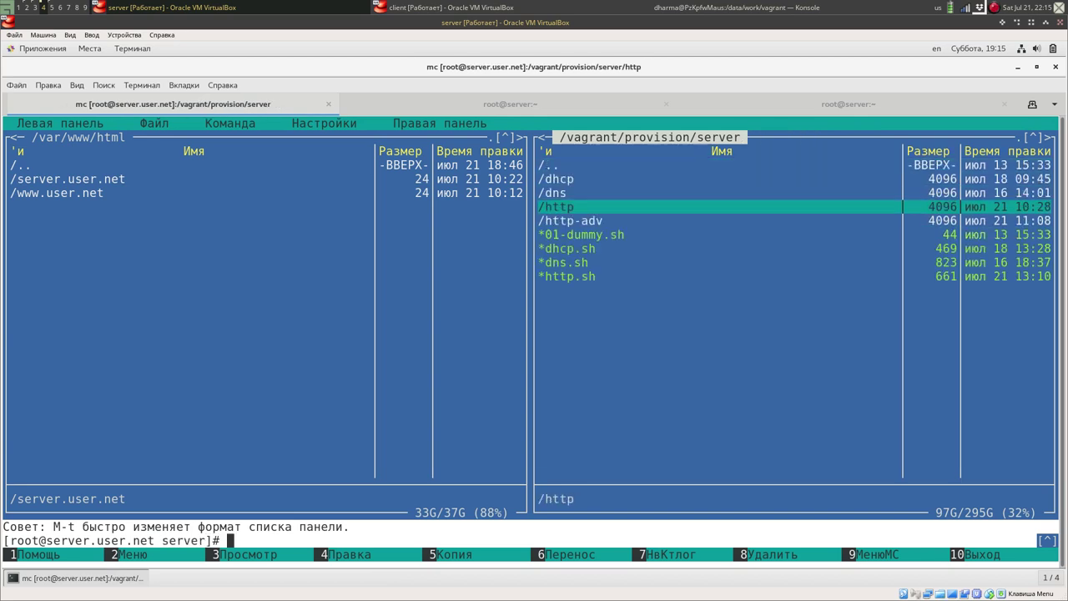
Step: Go into dns/var/named/master/fz under /vagrant/provision/server and select the user.net zone file
key("Up")
key("Return")
key("Down")
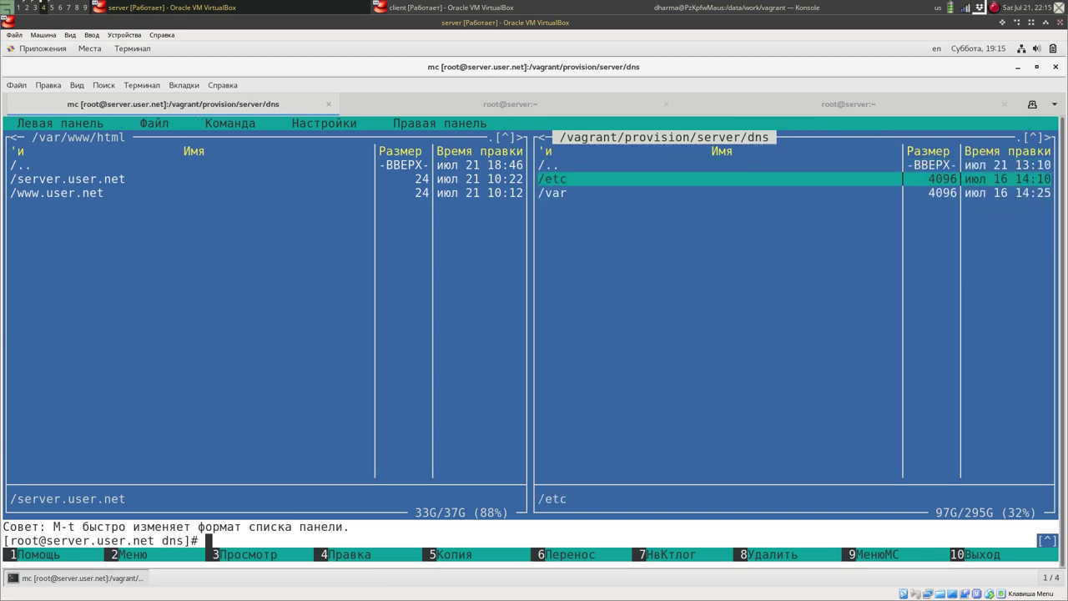
key("Down")
key("Return")
key("Down")
key("Return")
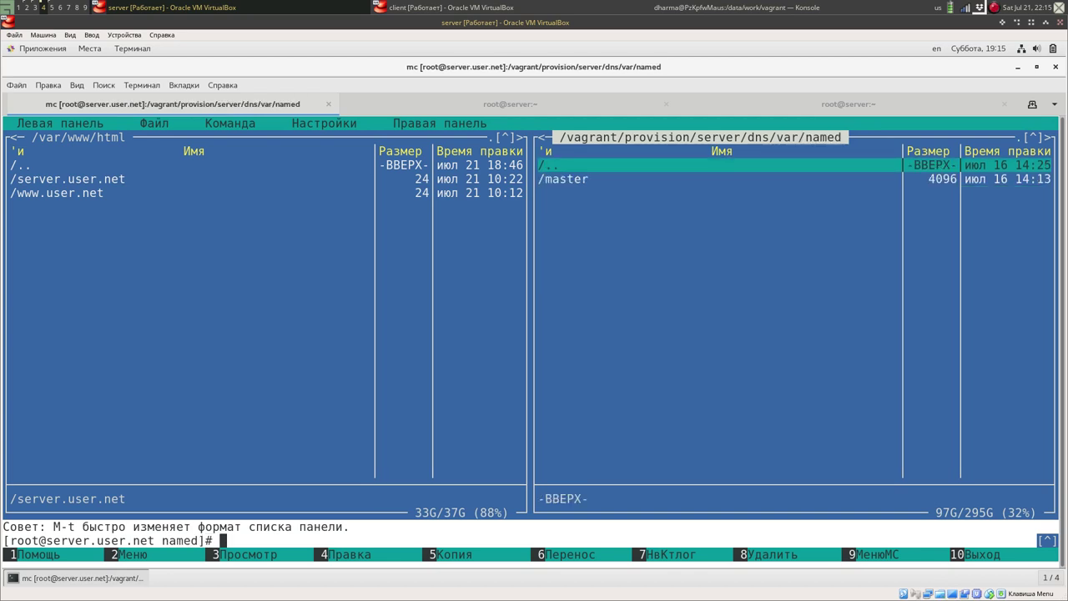
key("Down")
key("Return")
key("Down")
key("Return")
key("Down")
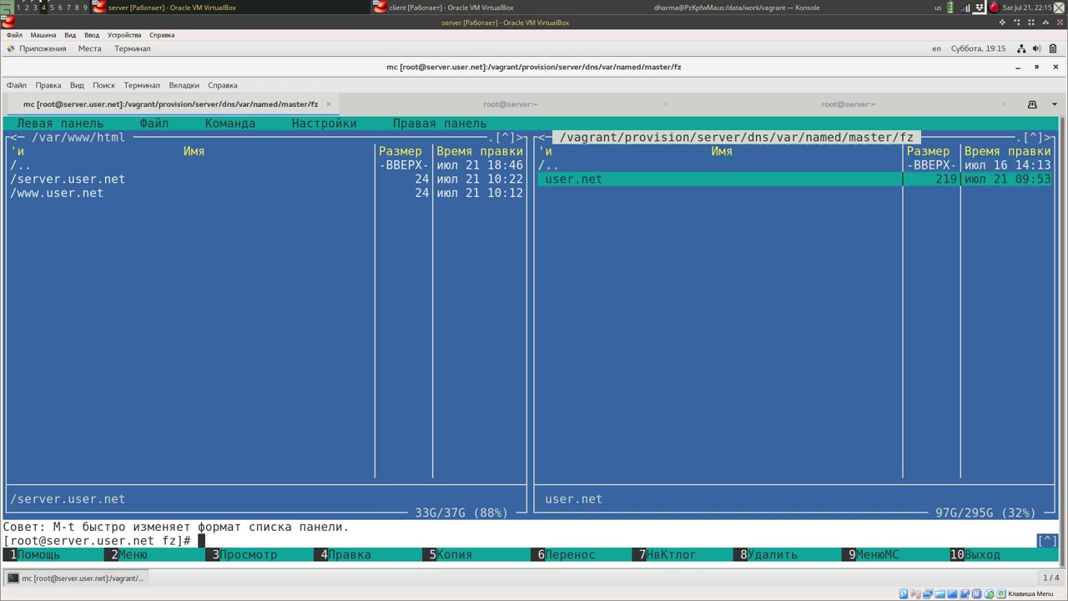